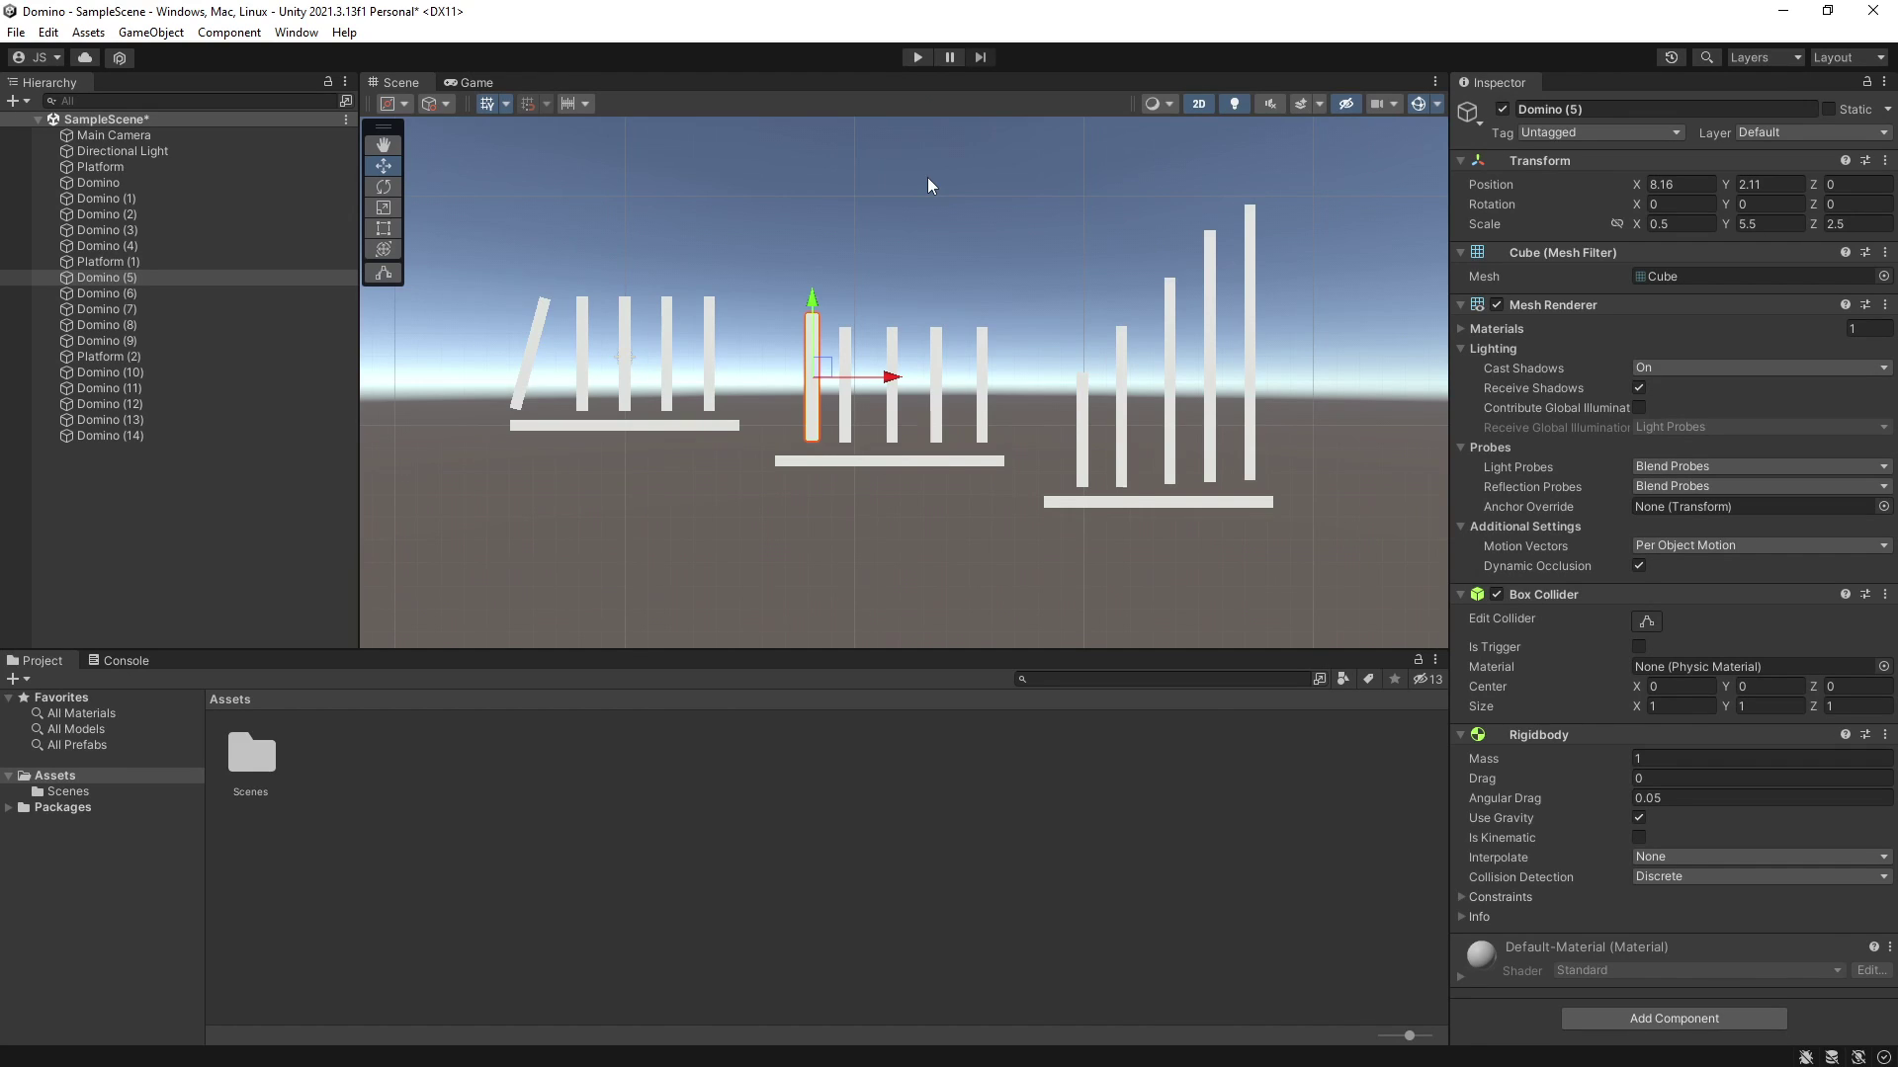
Step: Run the domino scene in Play mode so the slabs on the three platforms topple
{"action": "left_click", "coordinate": [919, 57]}
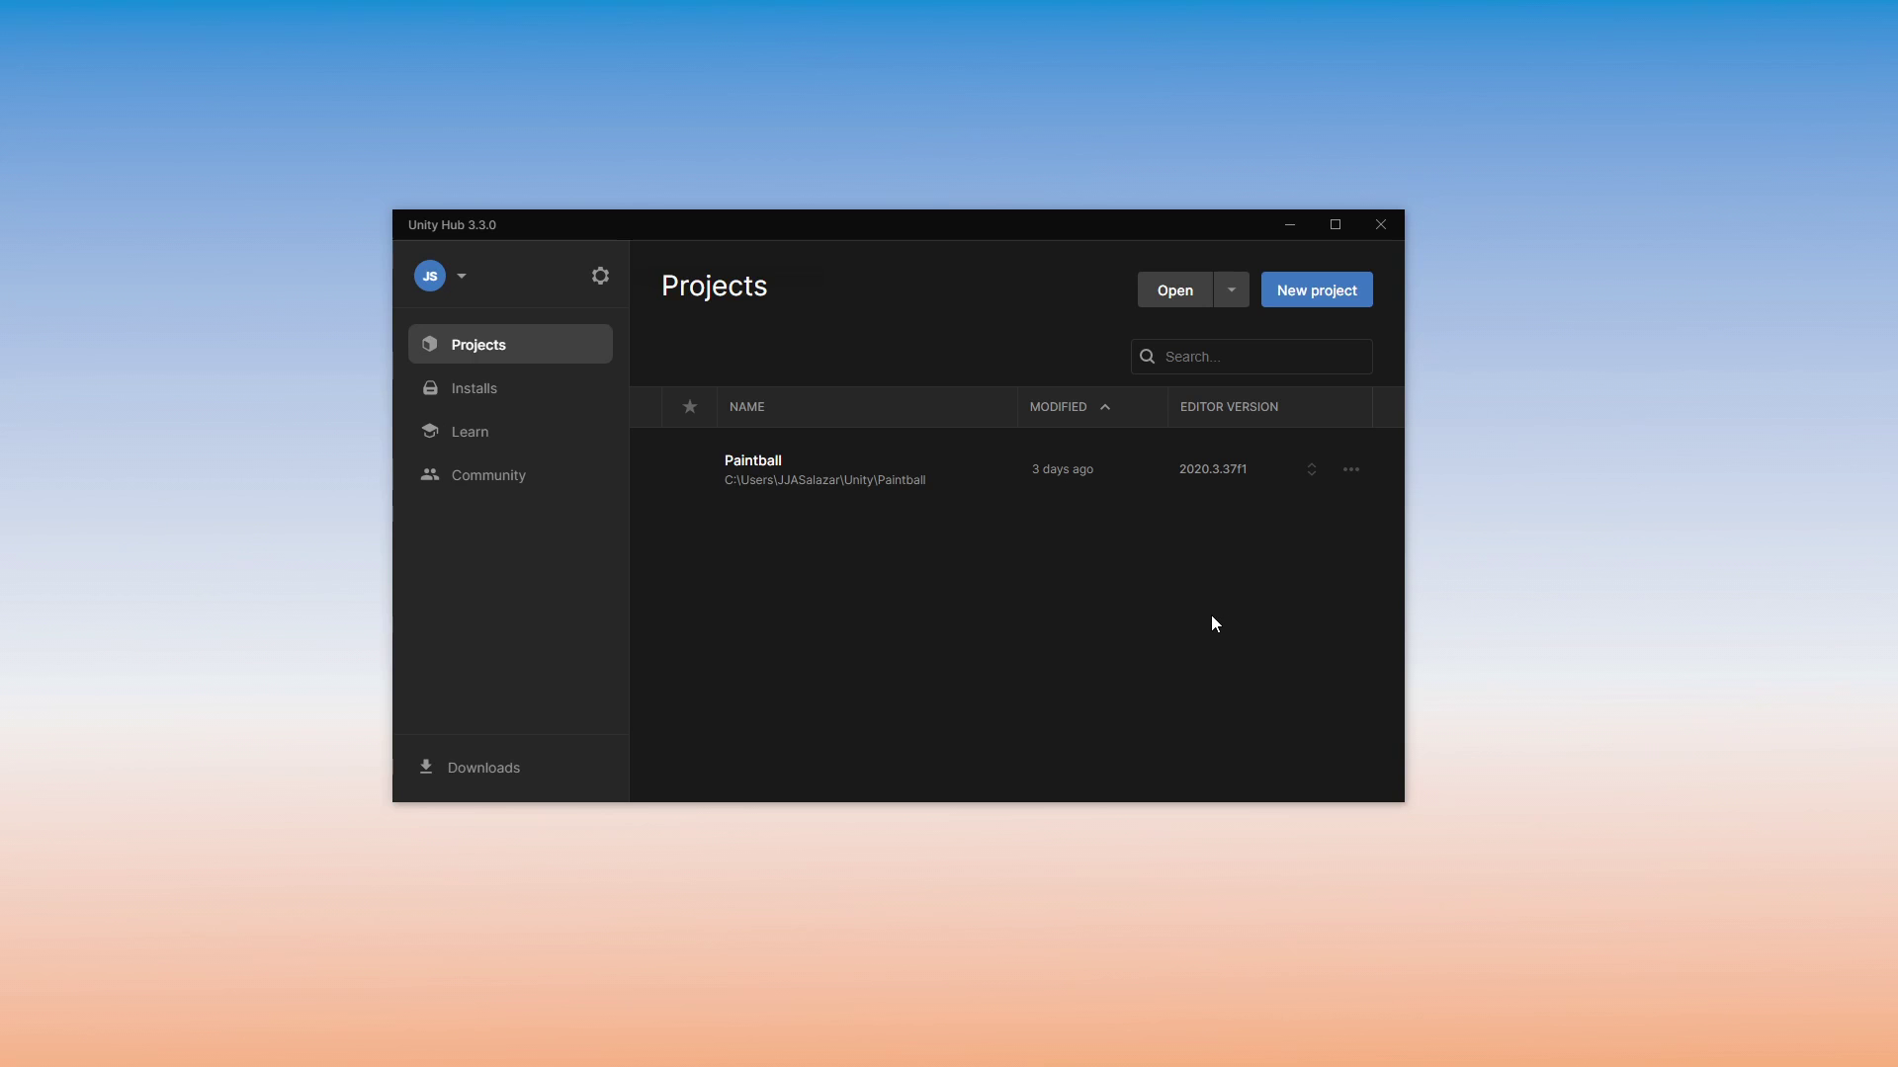
{"action": "left_click", "coordinate": [510, 398]}
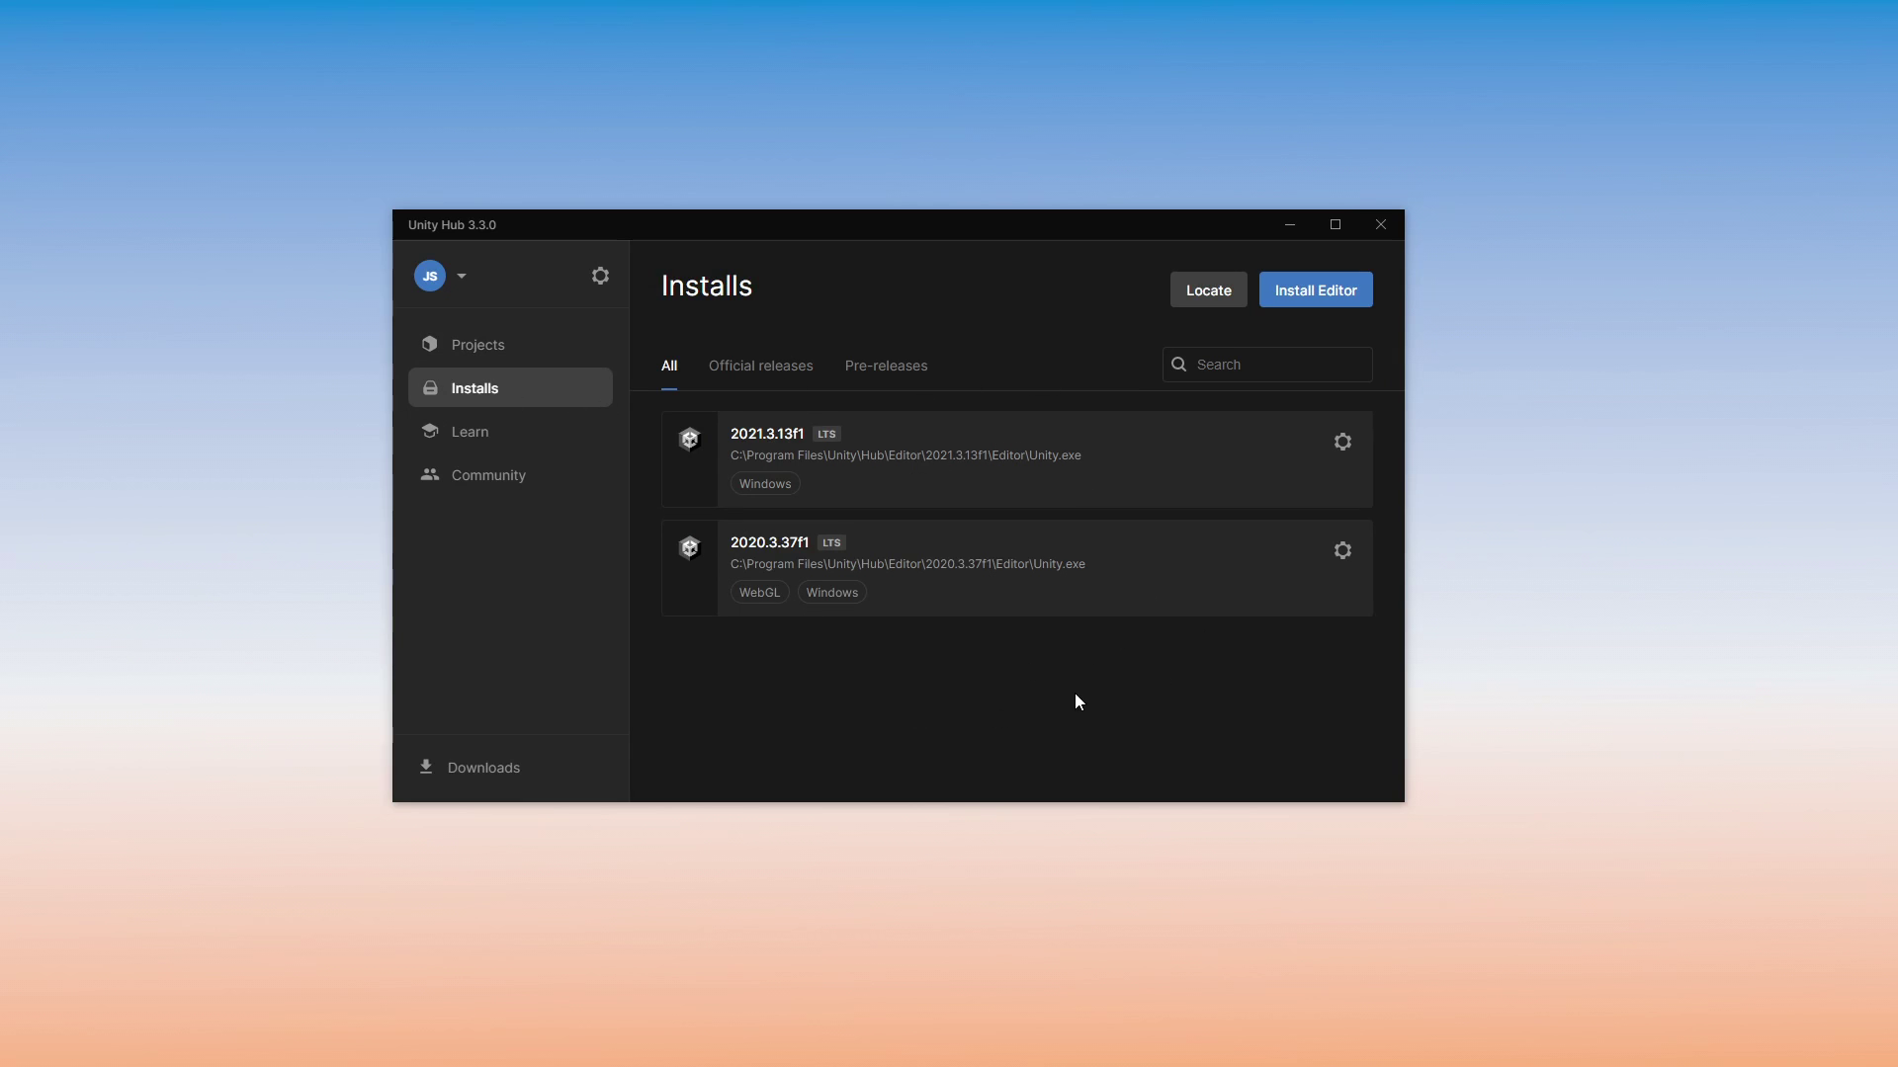
{"action": "left_click", "coordinate": [1322, 297]}
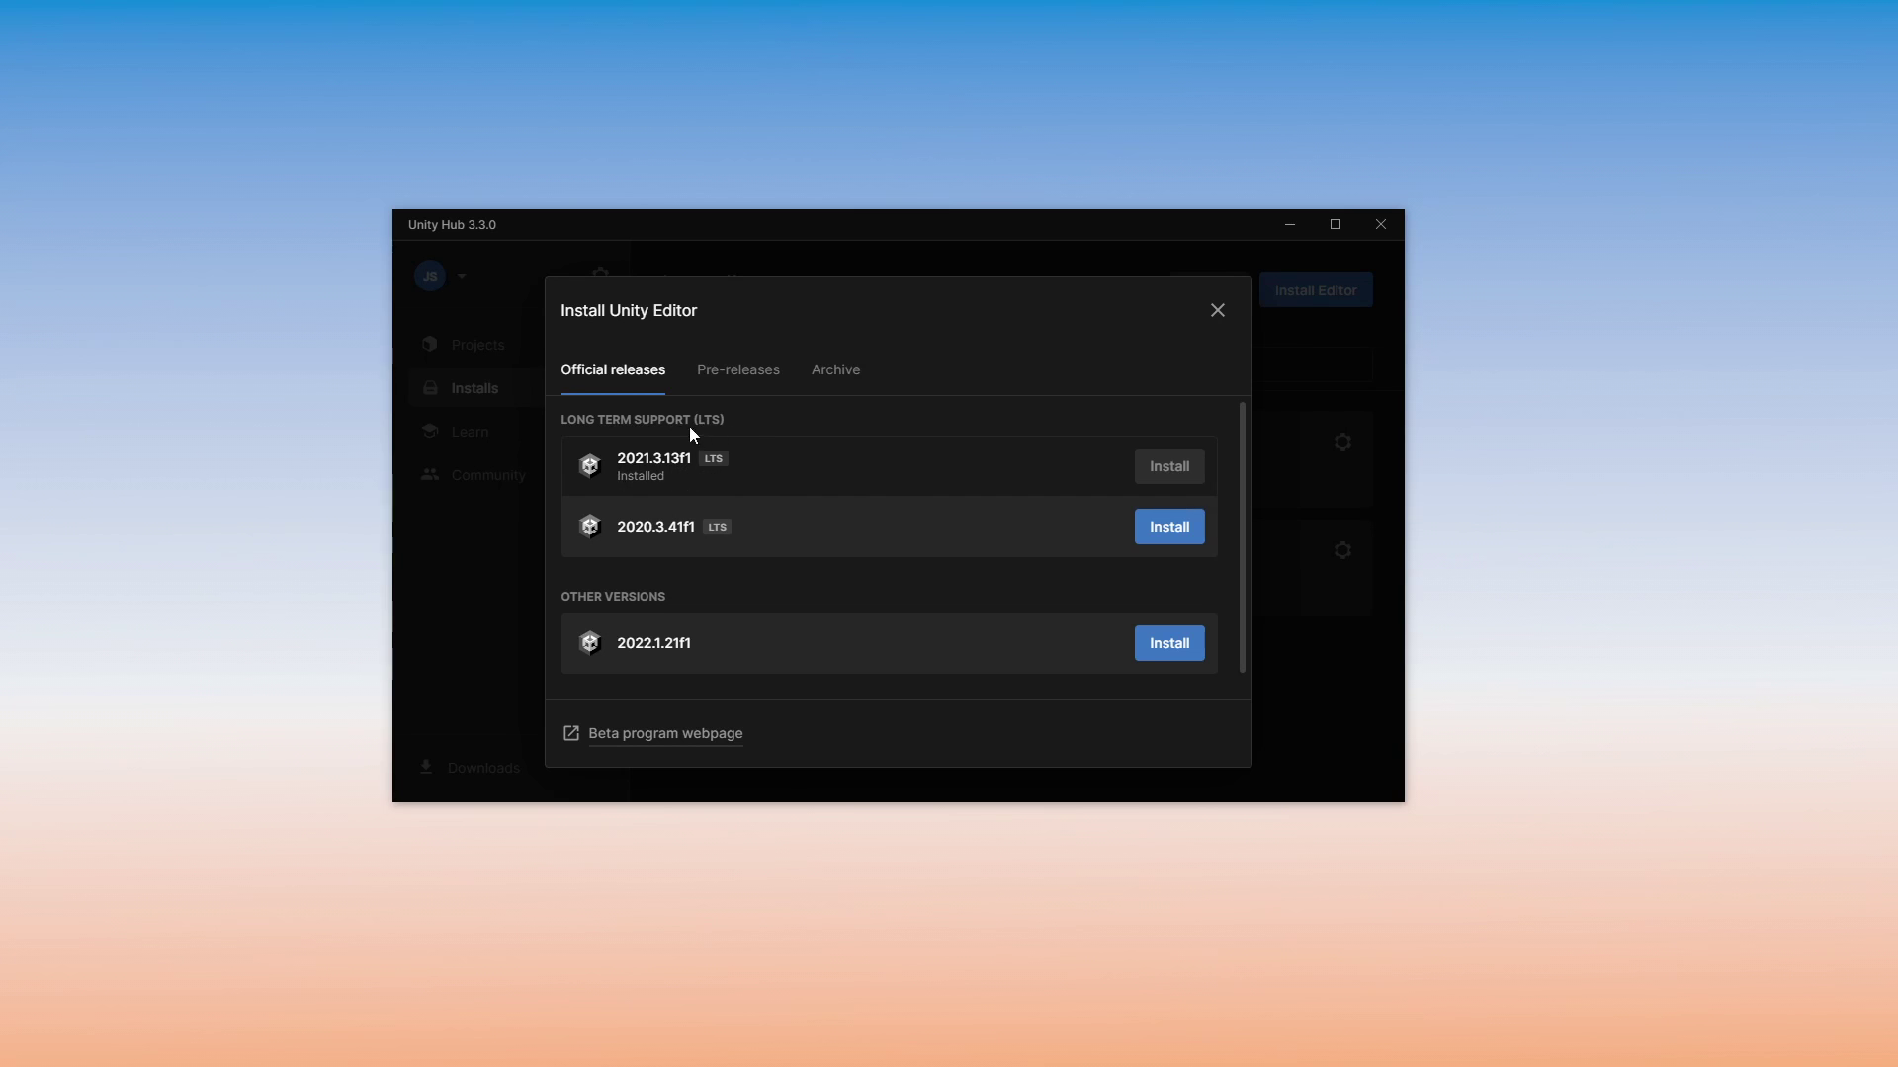
{"action": "left_click", "coordinate": [1217, 315]}
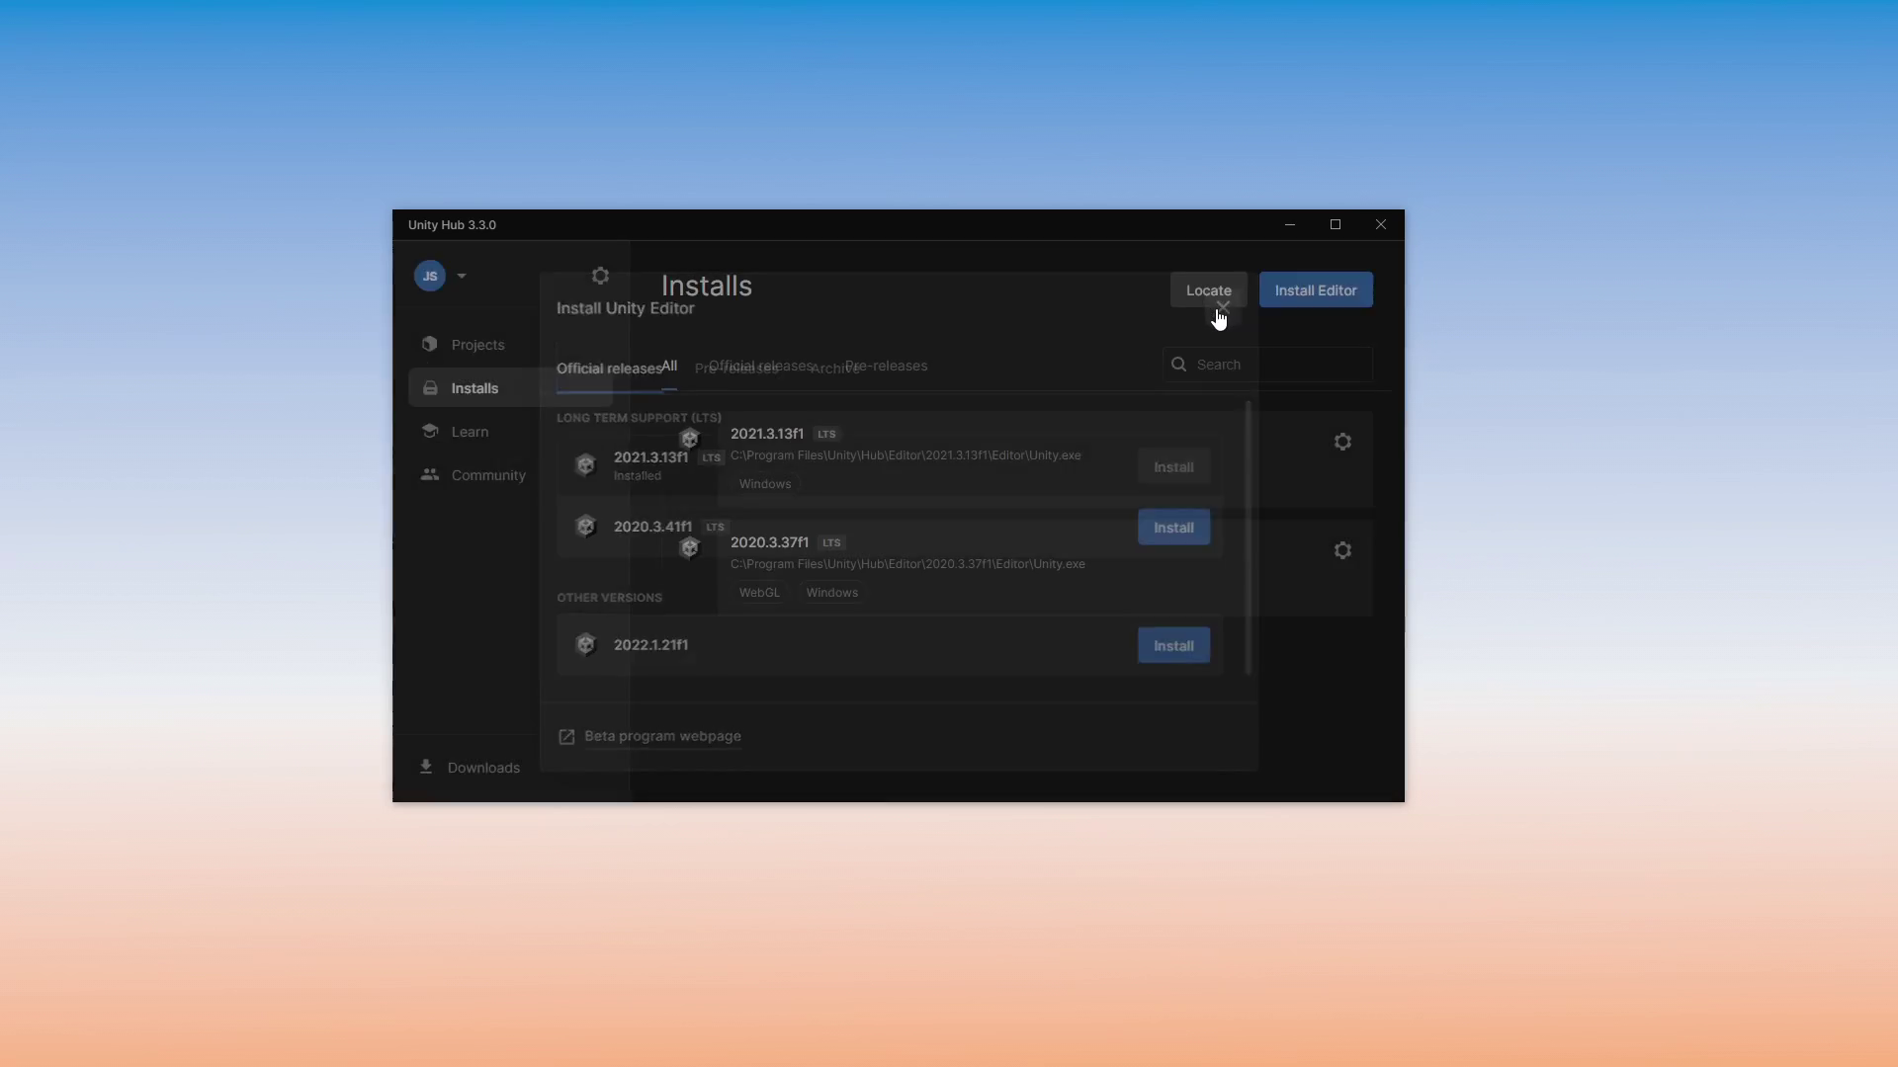
{"action": "left_click", "coordinate": [487, 351]}
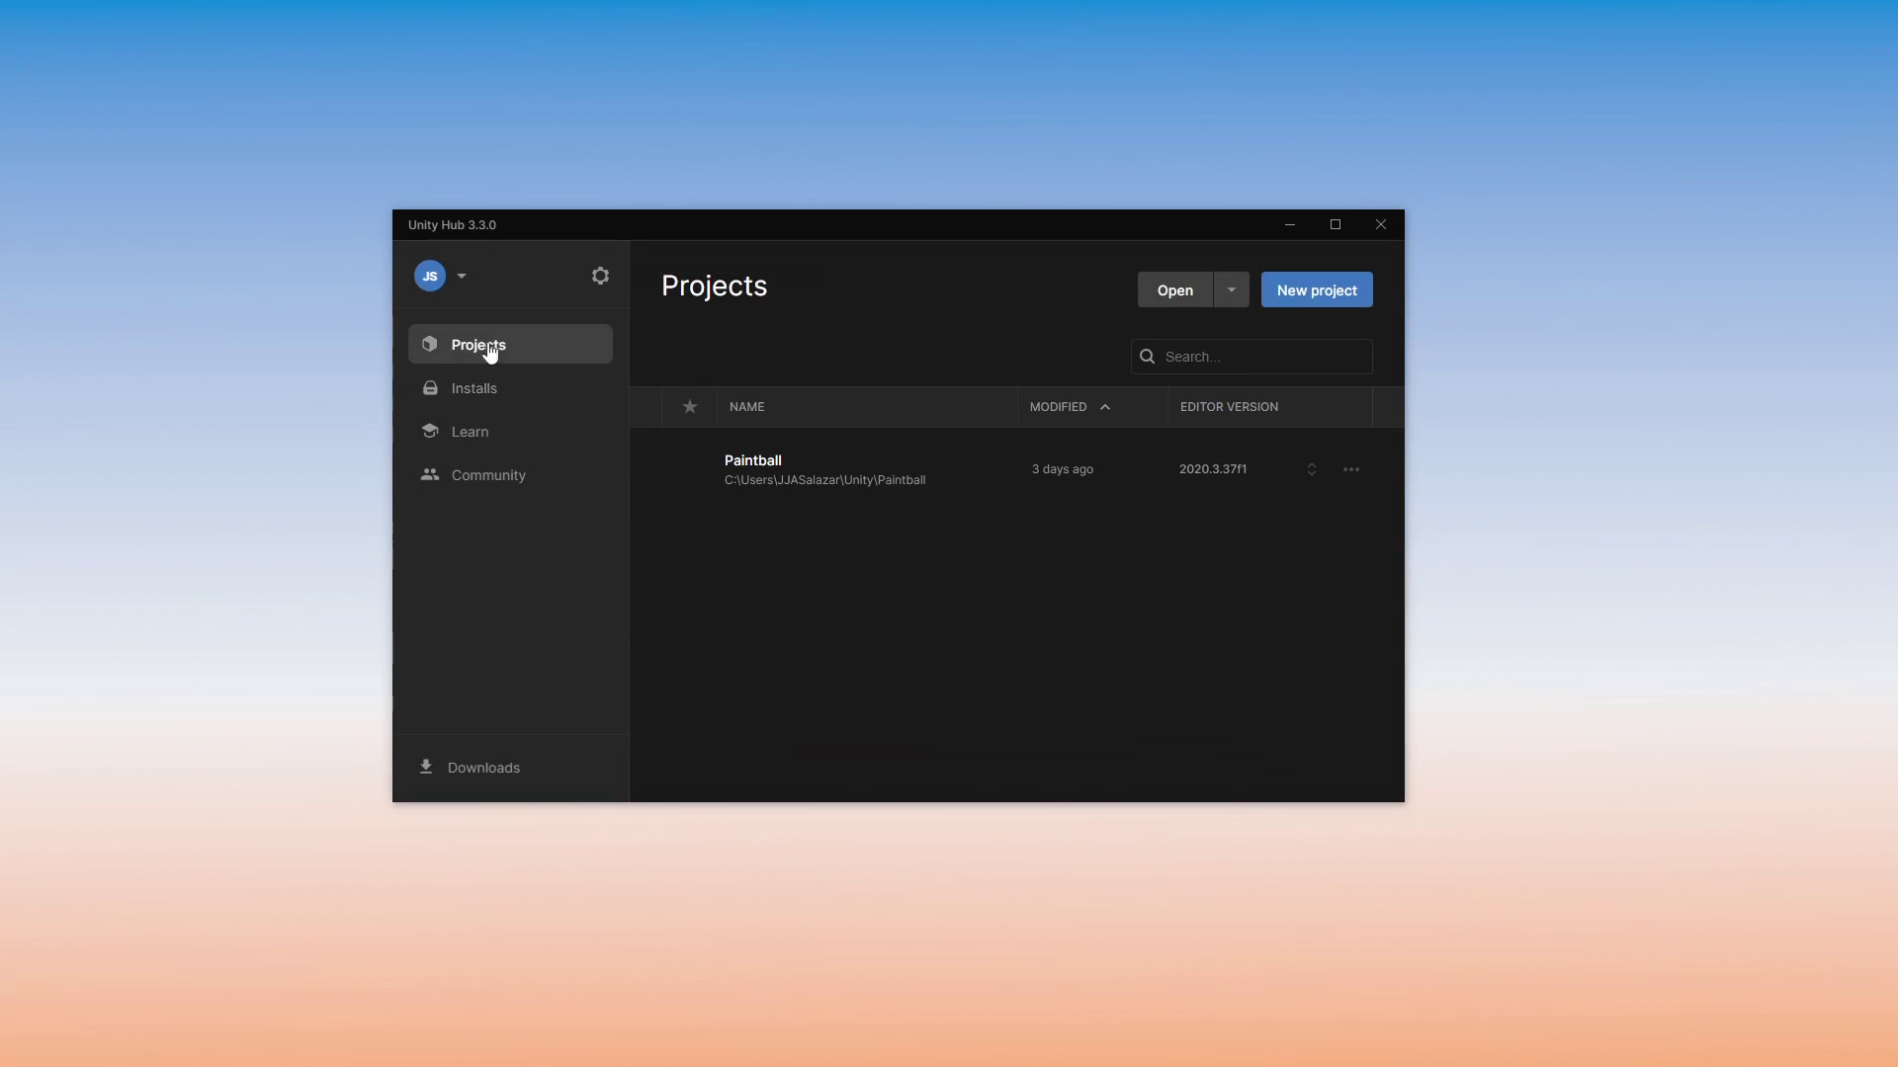
Step: Create a new project from the 3D template named Domino
{"action": "left_click", "coordinate": [1333, 295]}
{"action": "left_click", "coordinate": [739, 499]}
{"action": "triple_click", "coordinate": [1191, 710]}
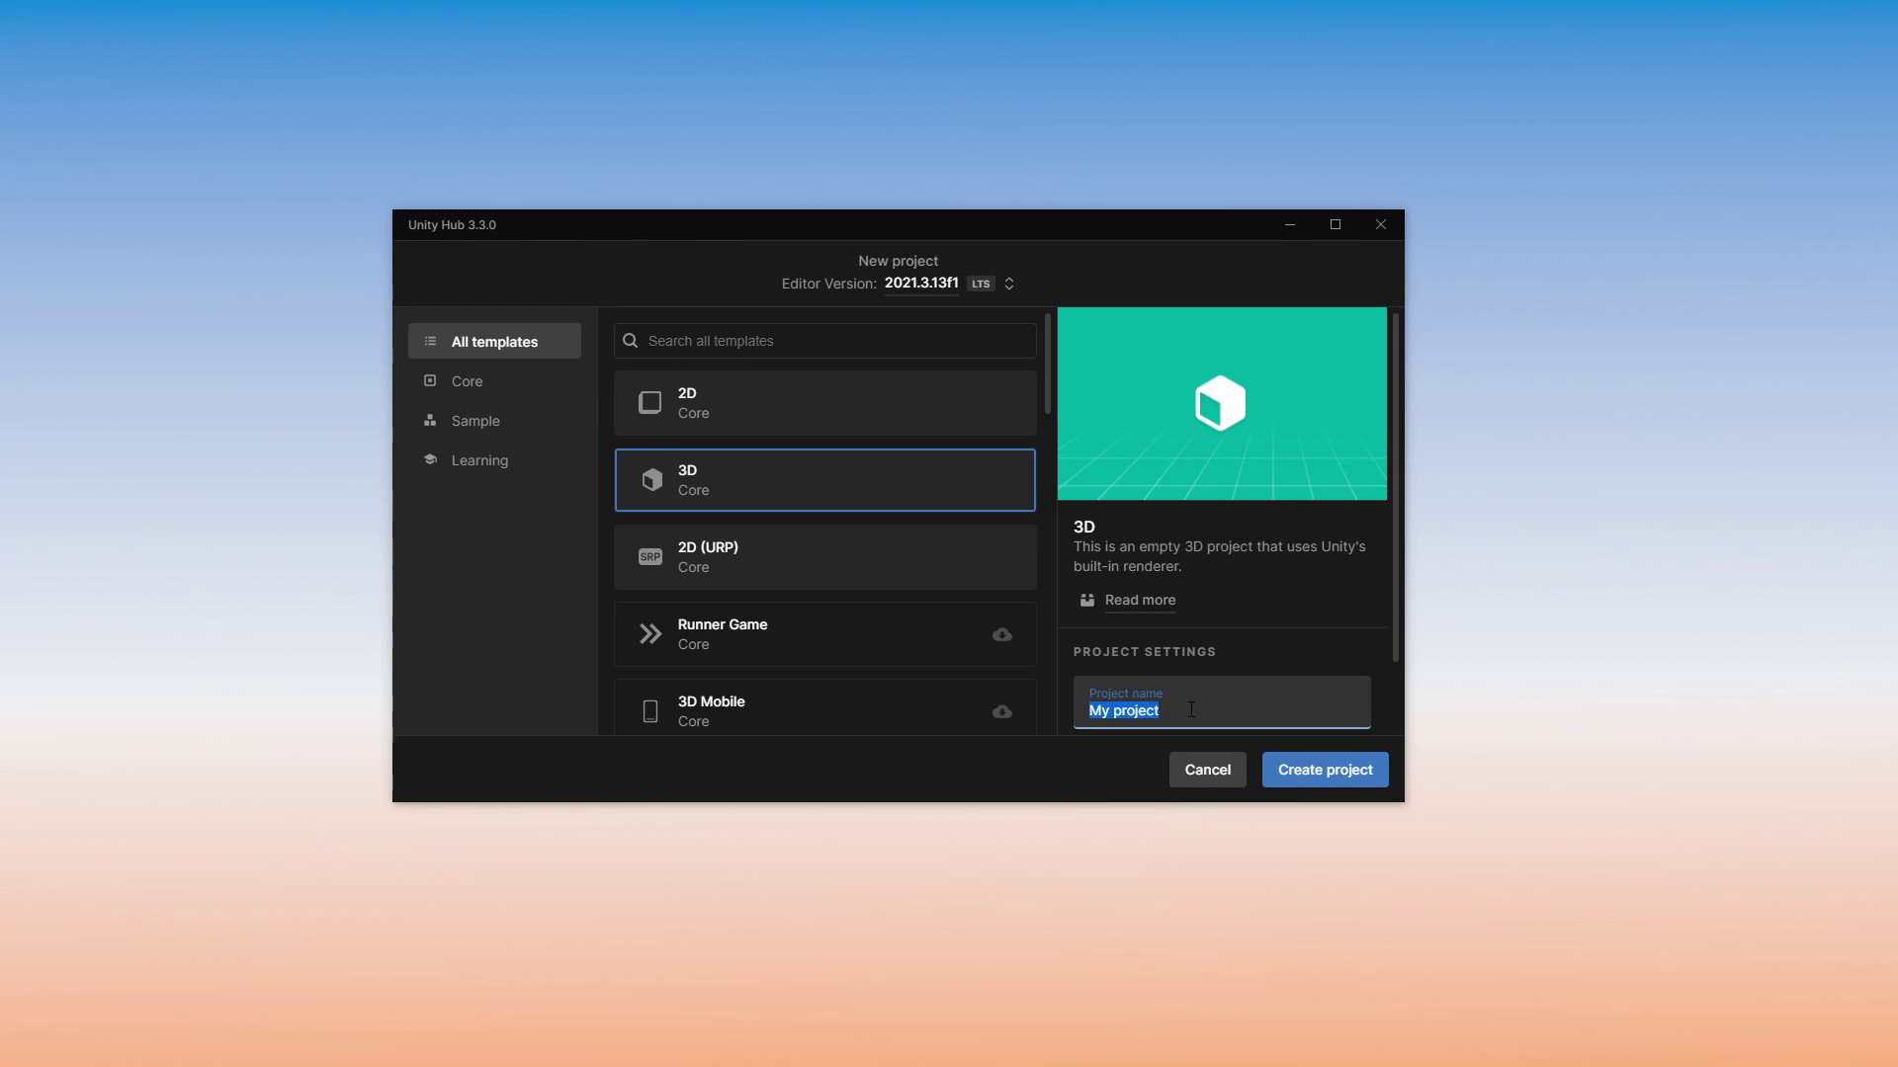
{"action": "type", "text": "Domino"}
{"action": "left_click", "coordinate": [1346, 778]}
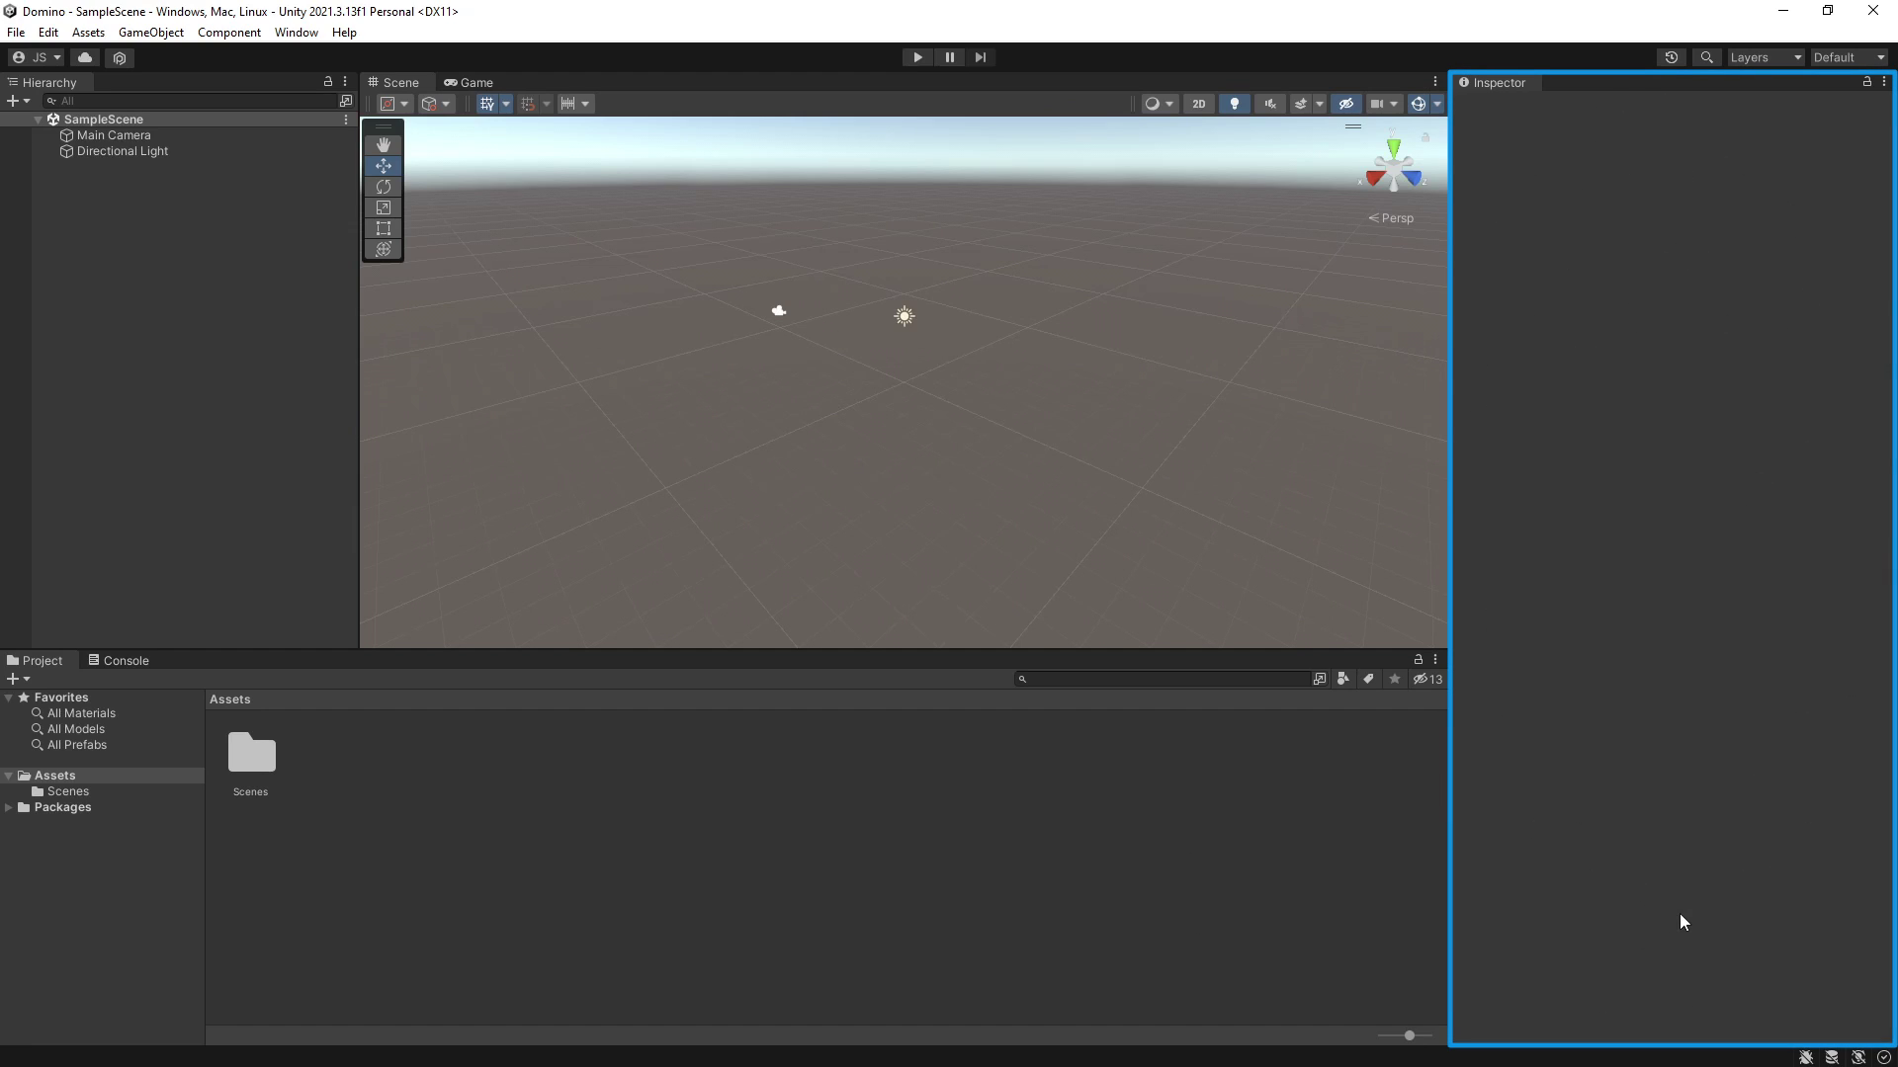
{"action": "left_click", "coordinate": [157, 137]}
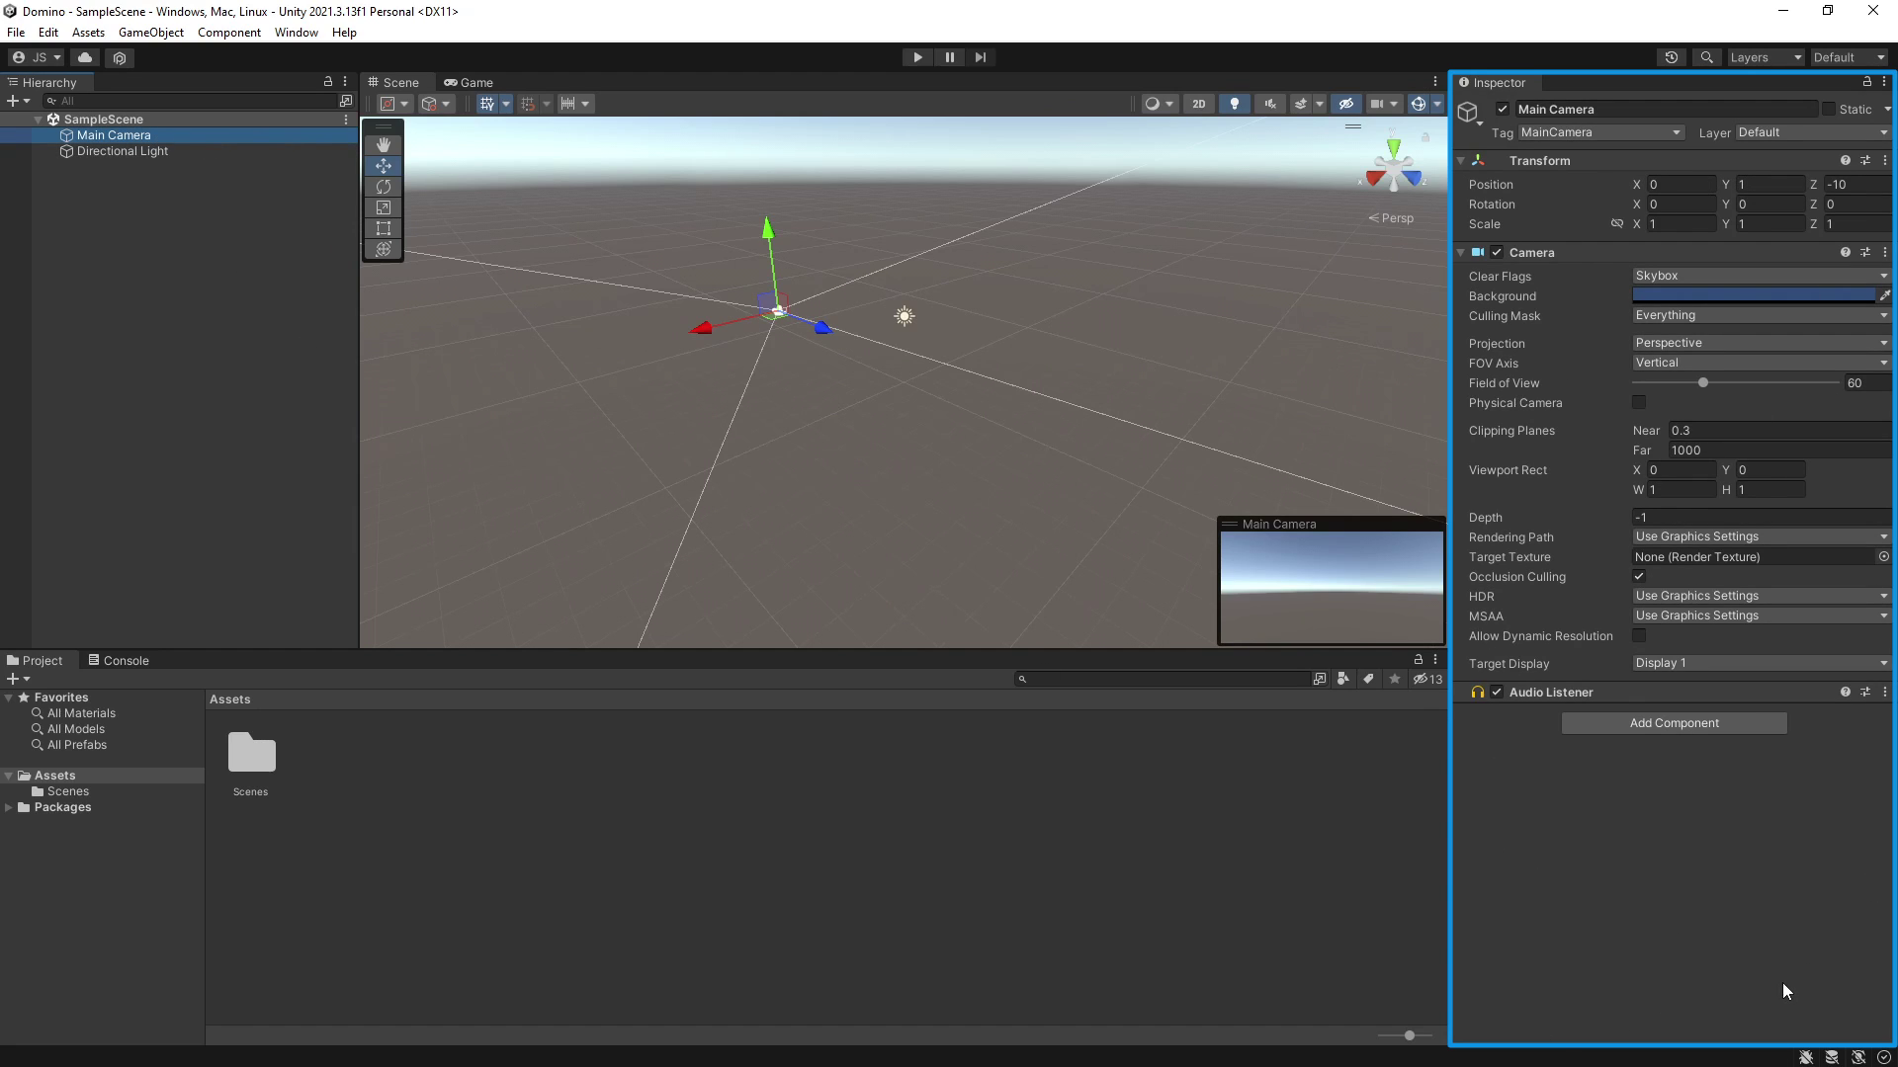
{"action": "left_click", "coordinate": [206, 389]}
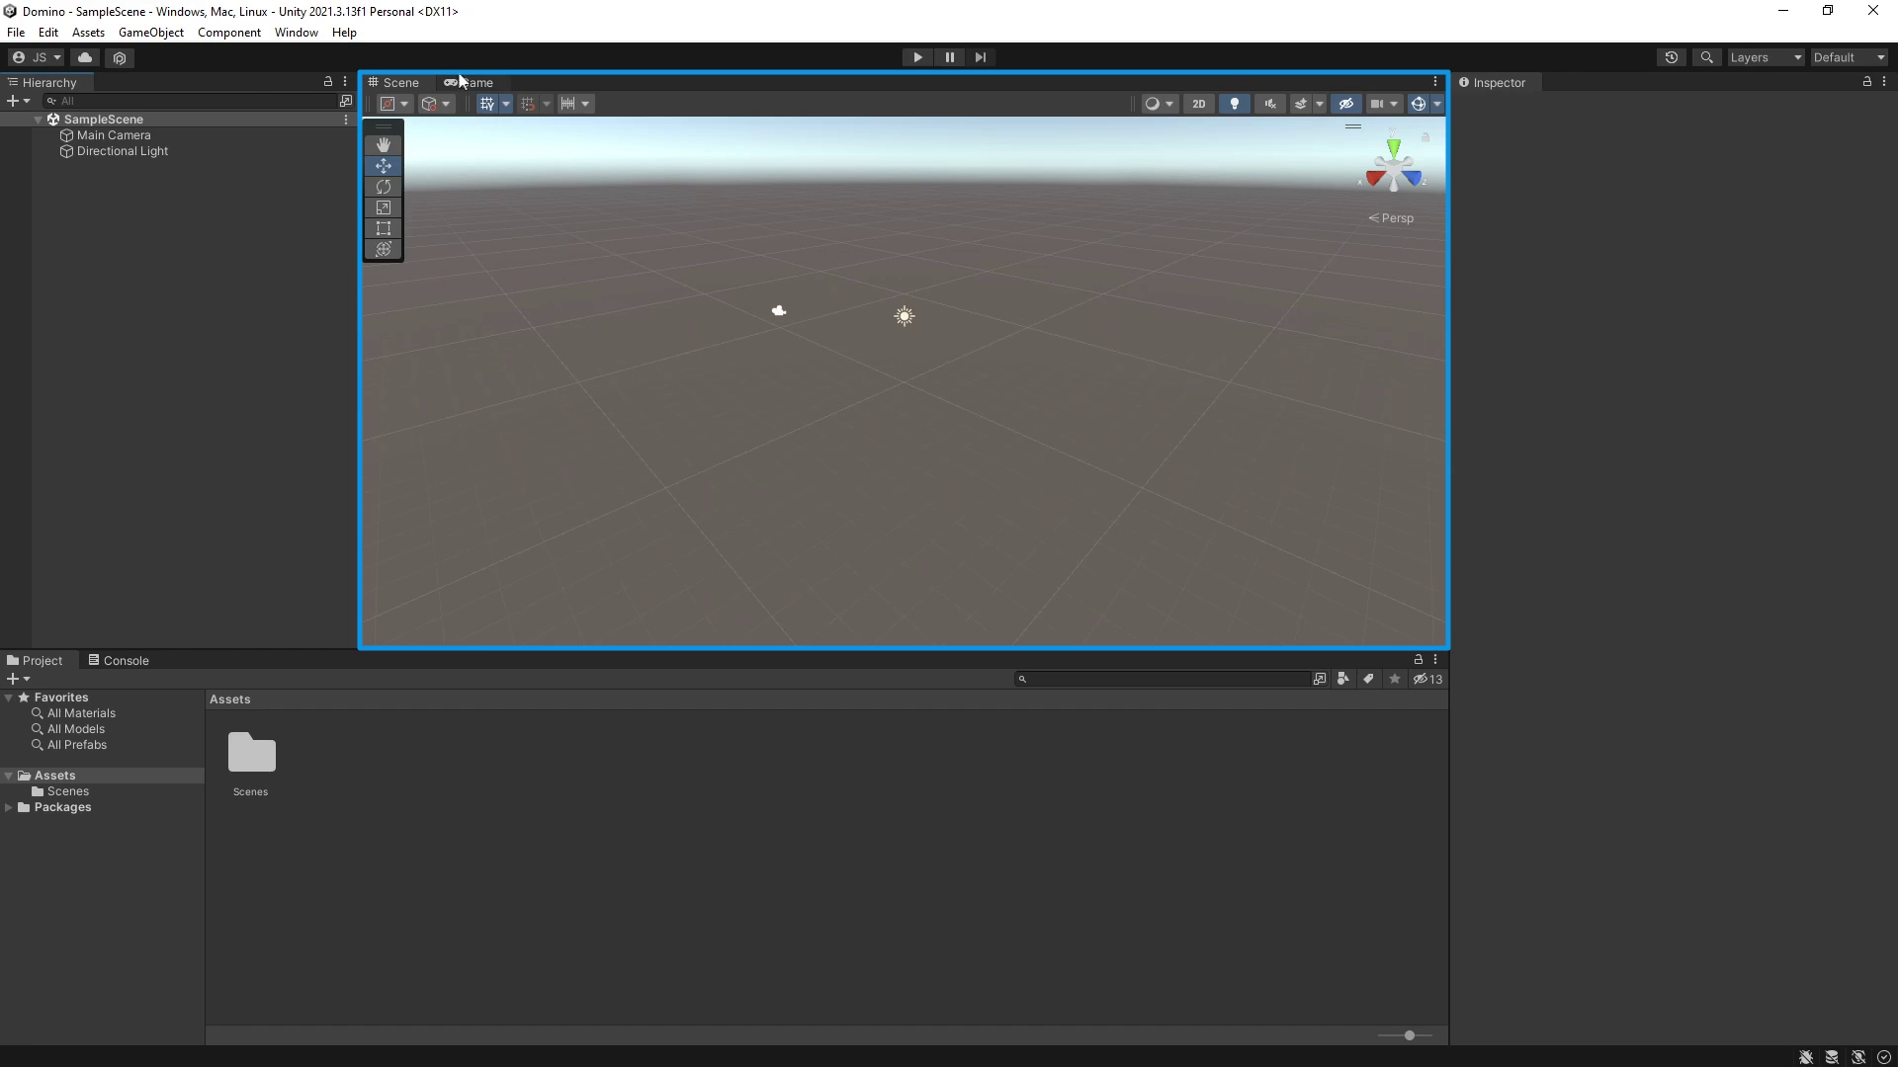
{"action": "left_click", "coordinate": [489, 81]}
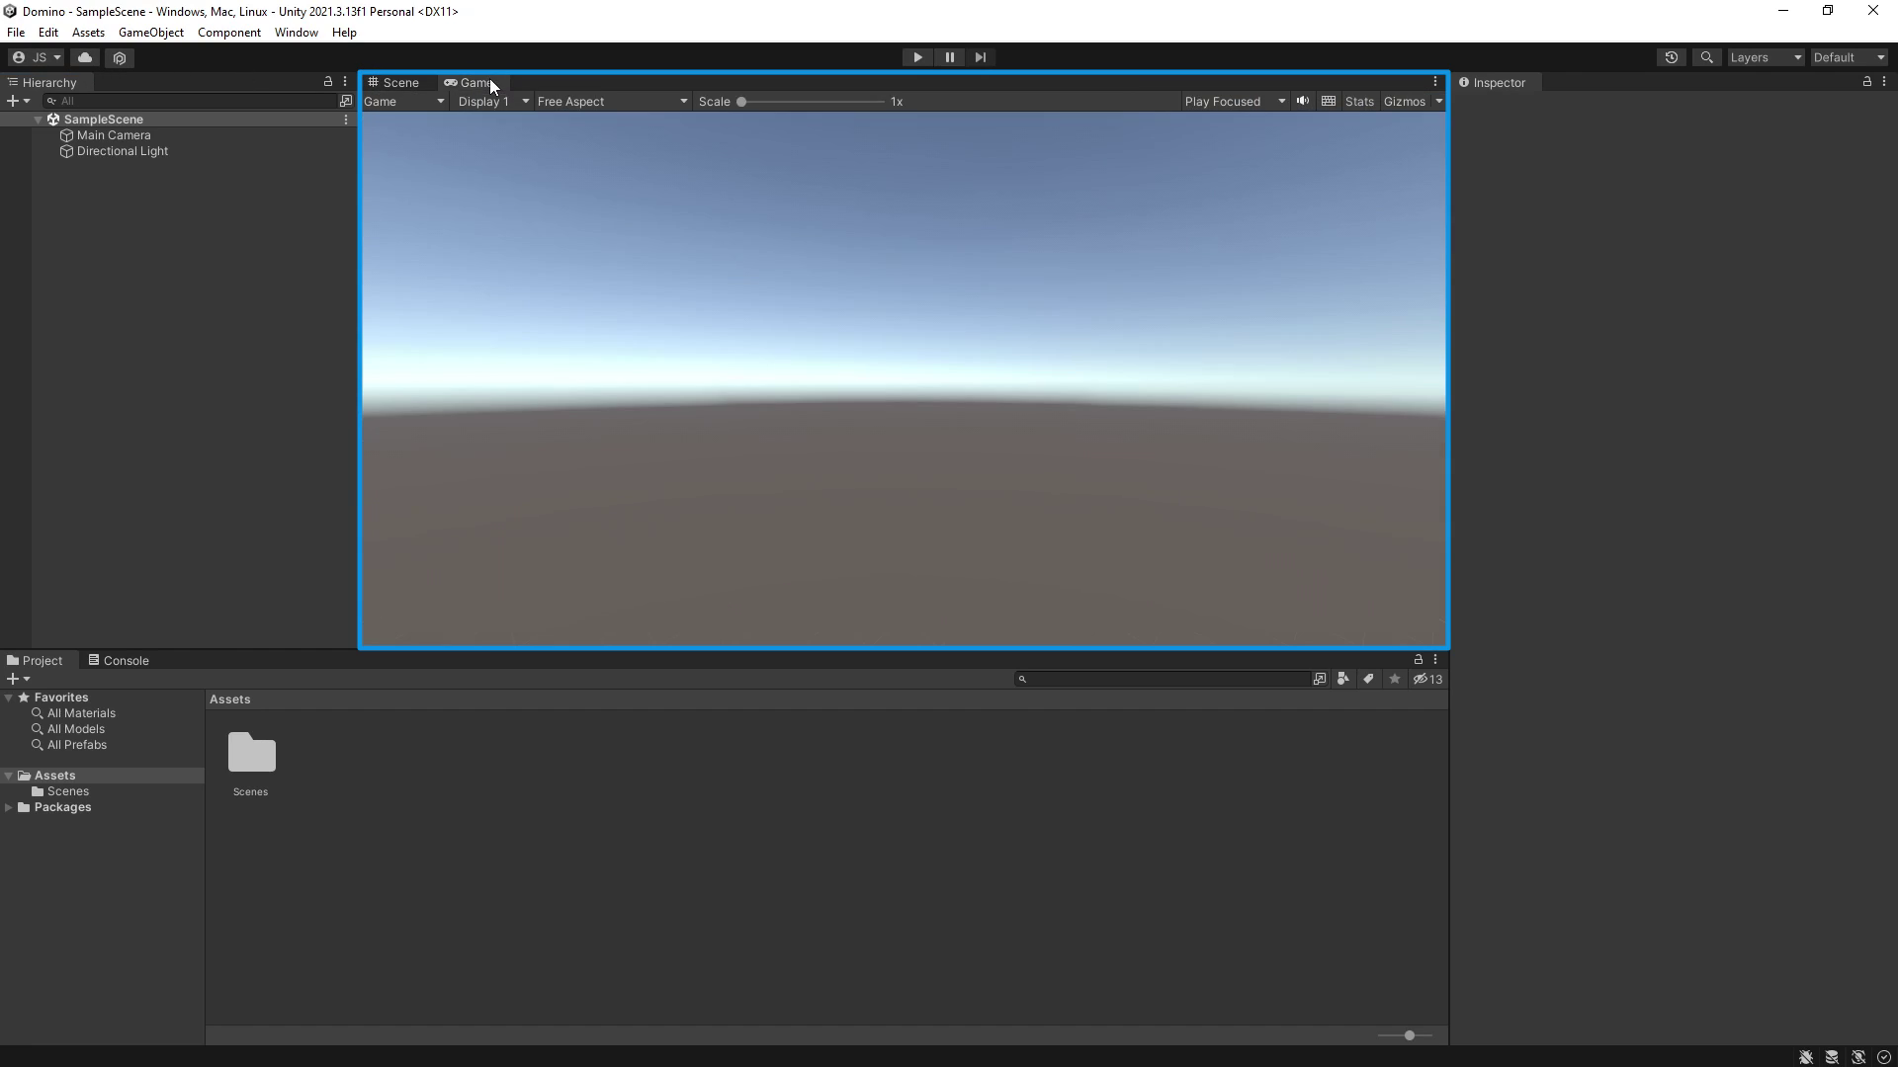
{"action": "left_click", "coordinate": [400, 84]}
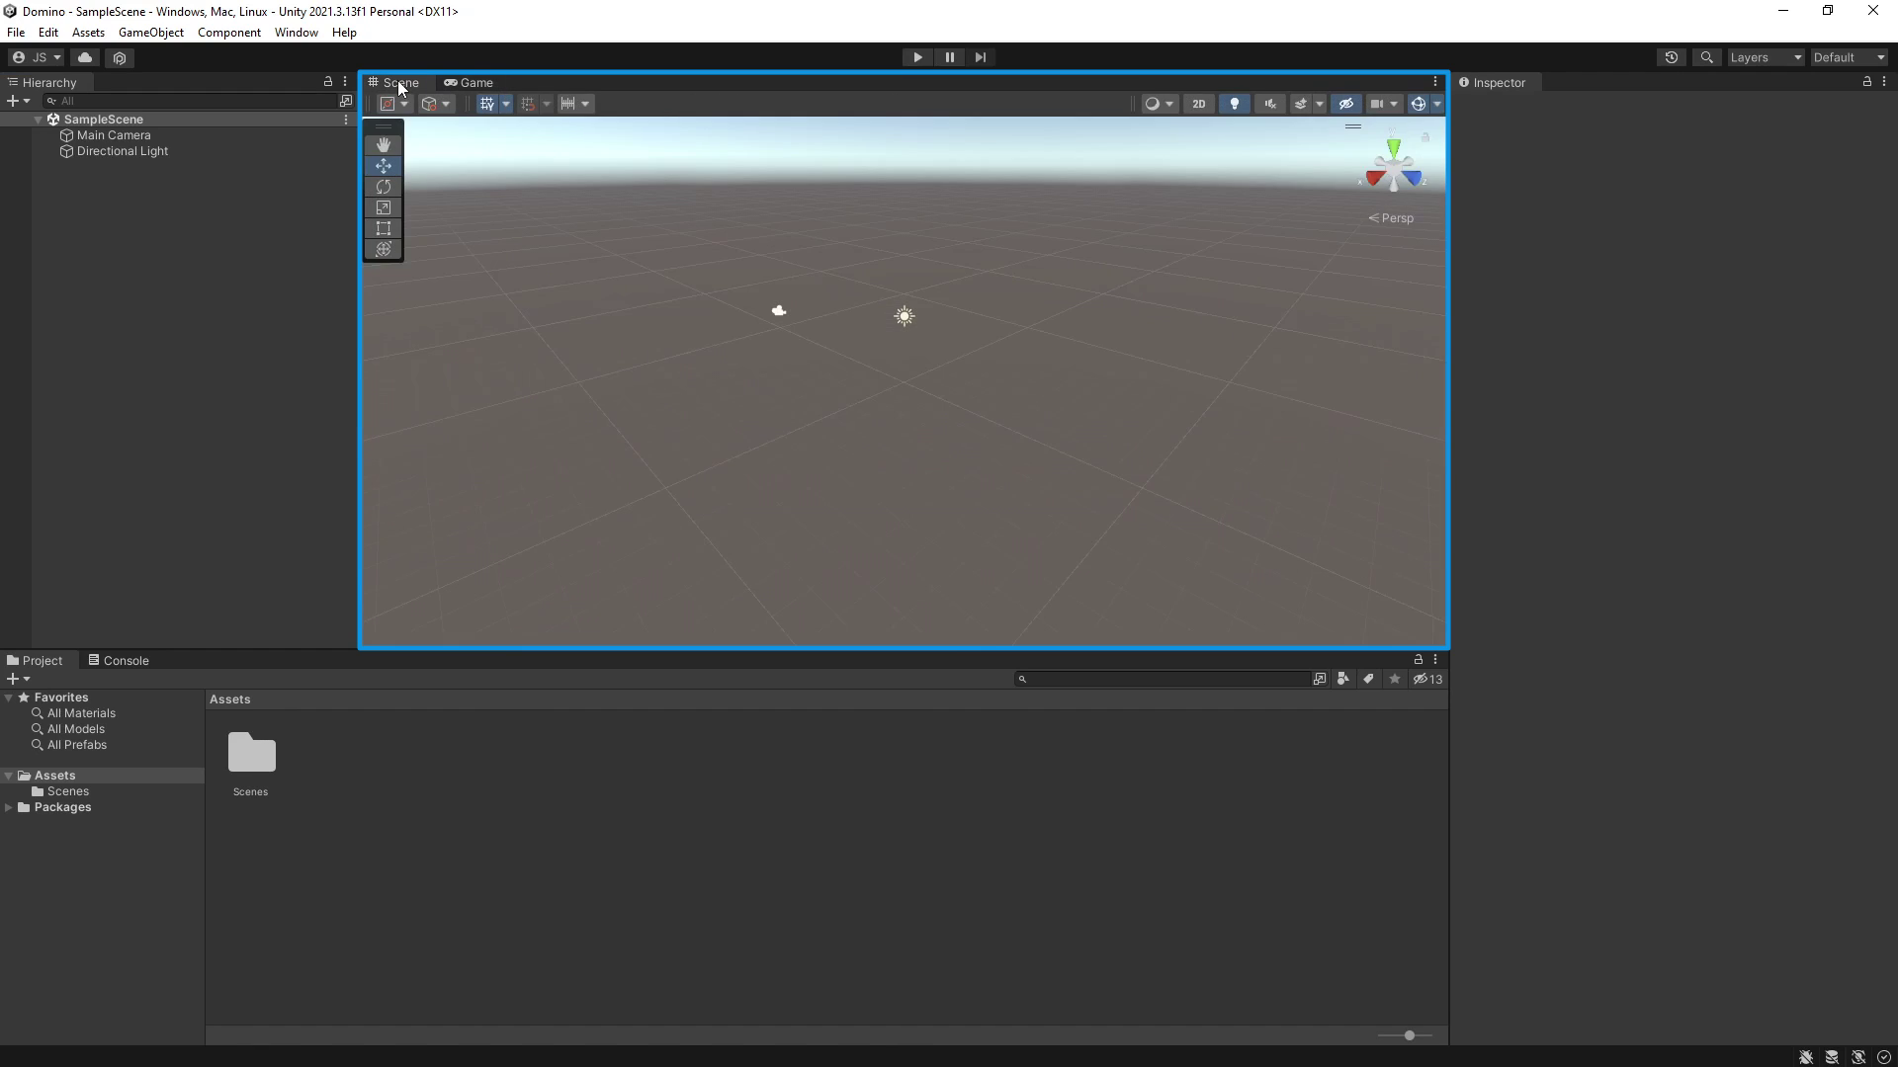
{"action": "left_click", "coordinate": [917, 58]}
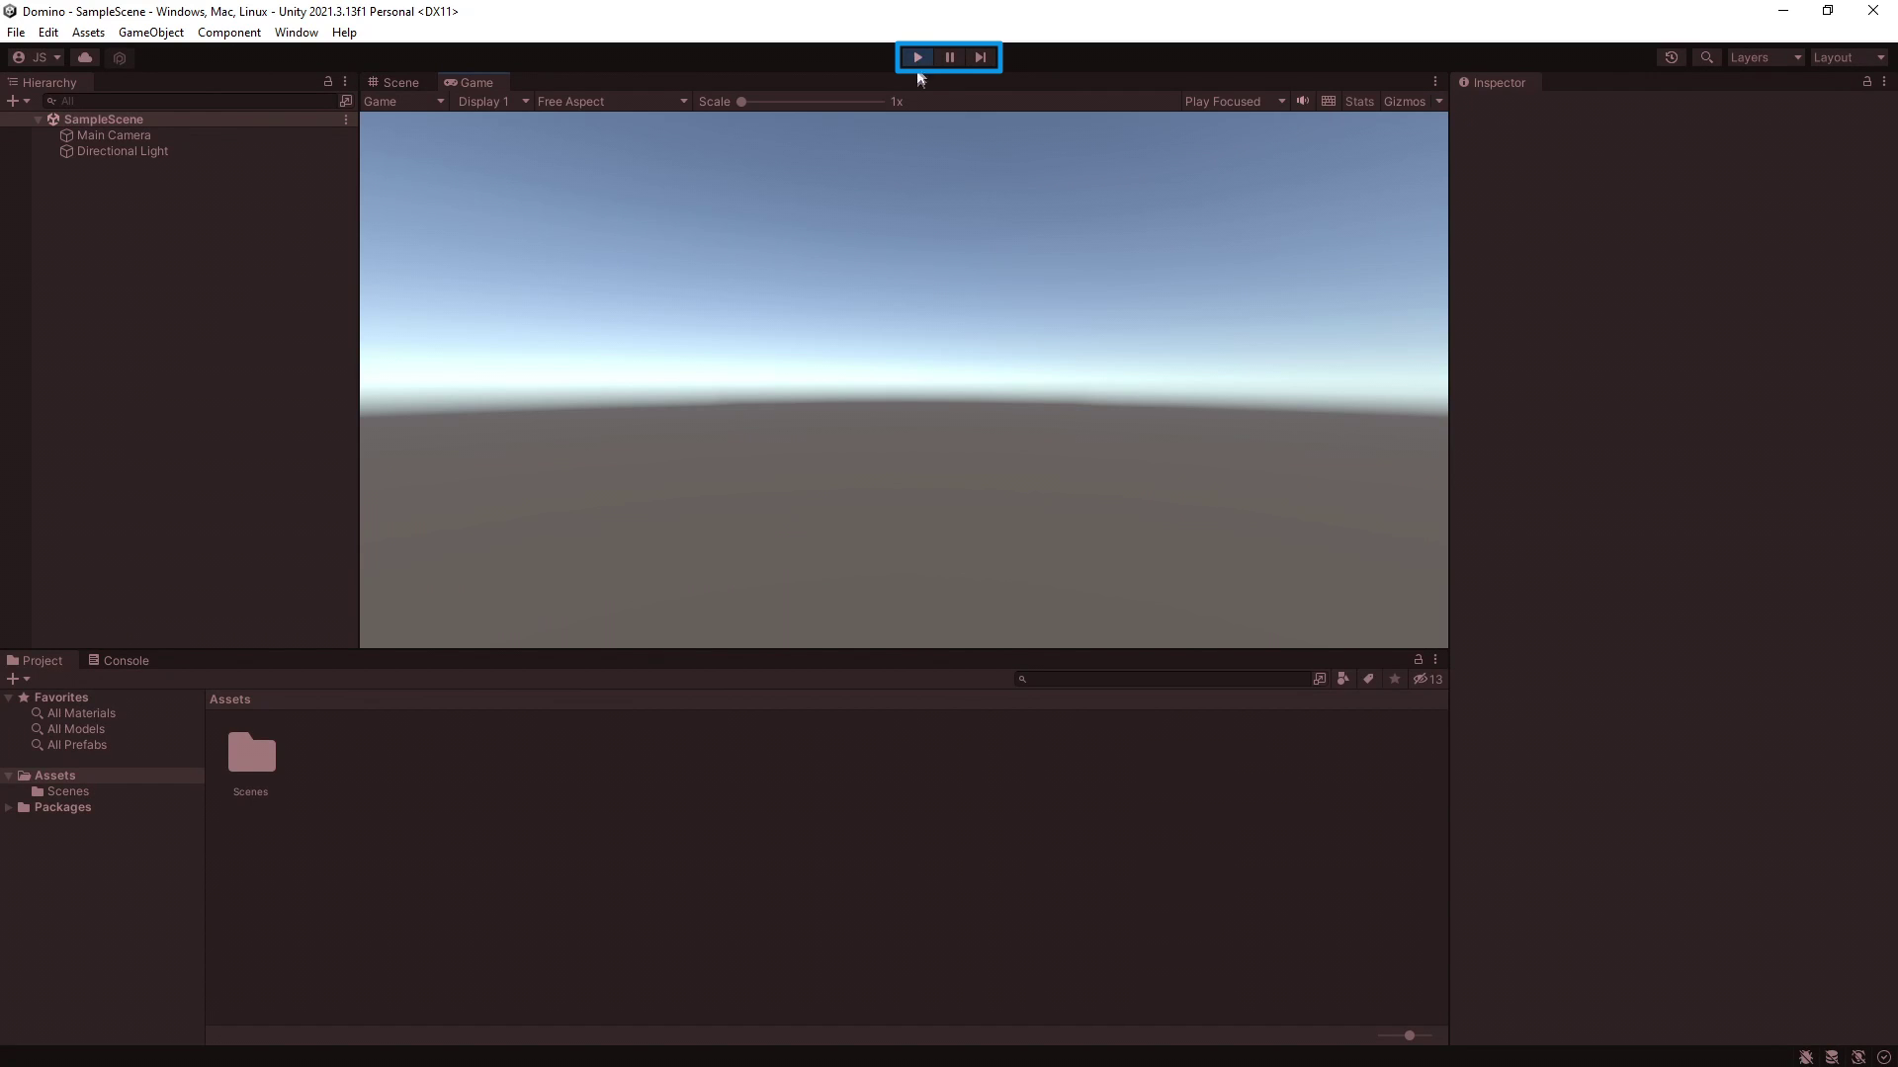
{"action": "left_click", "coordinate": [918, 62]}
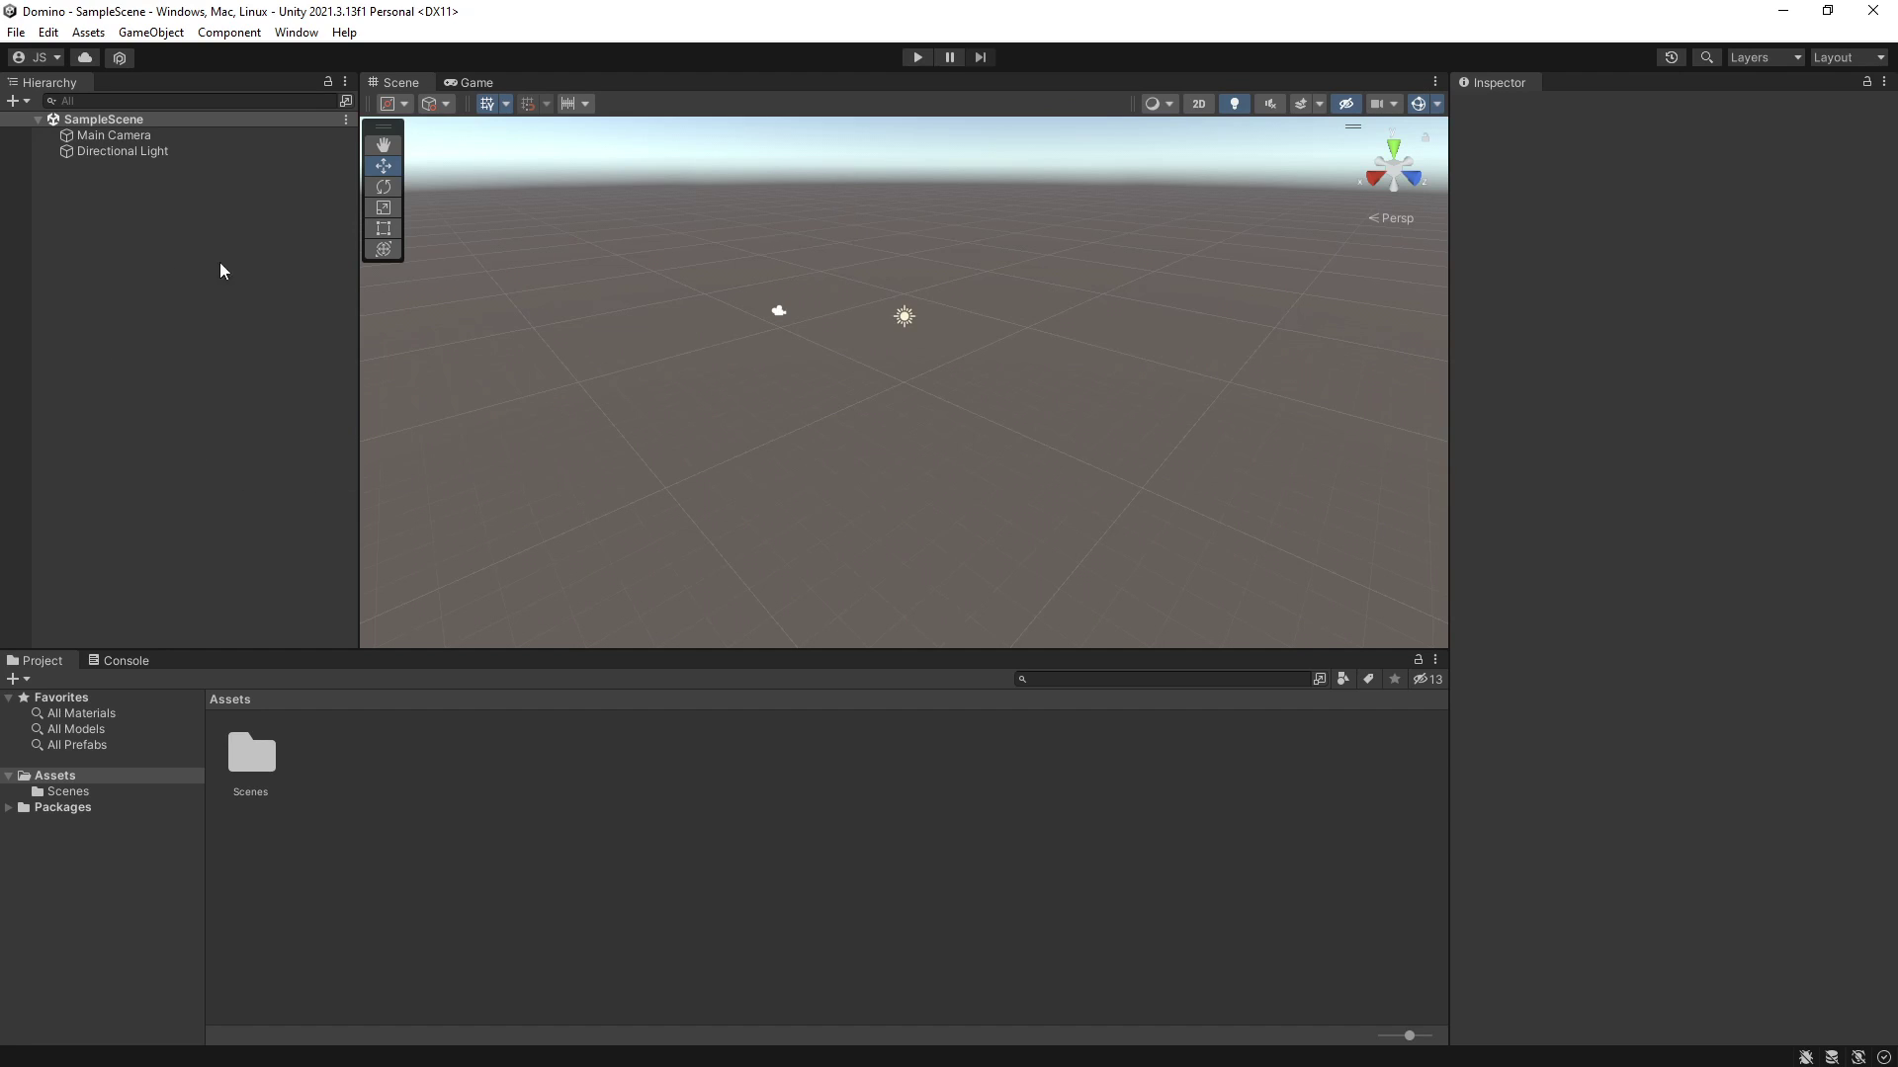
Step: Add a Cube through the Hierarchy's 3D Object menu, then deselect it
{"action": "right_click", "coordinate": [102, 259]}
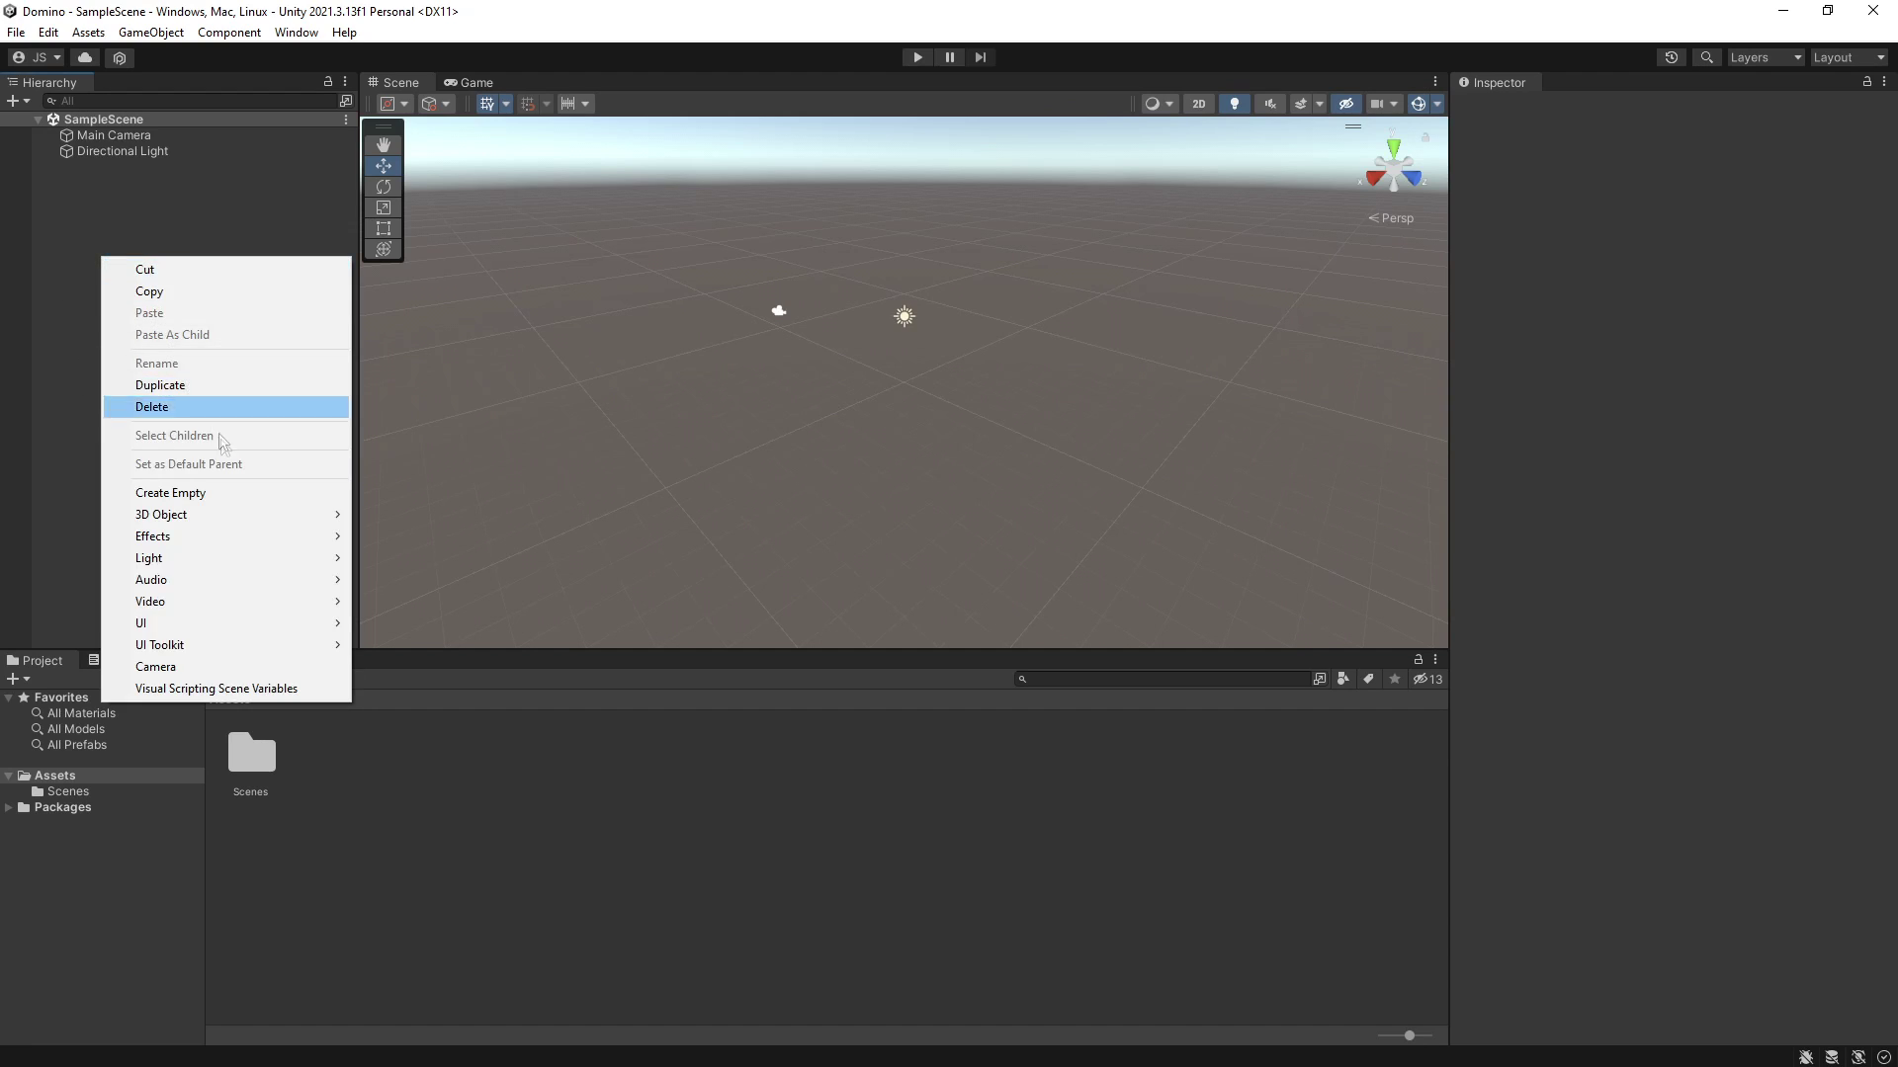
{"action": "mouse_move", "coordinate": [226, 522]}
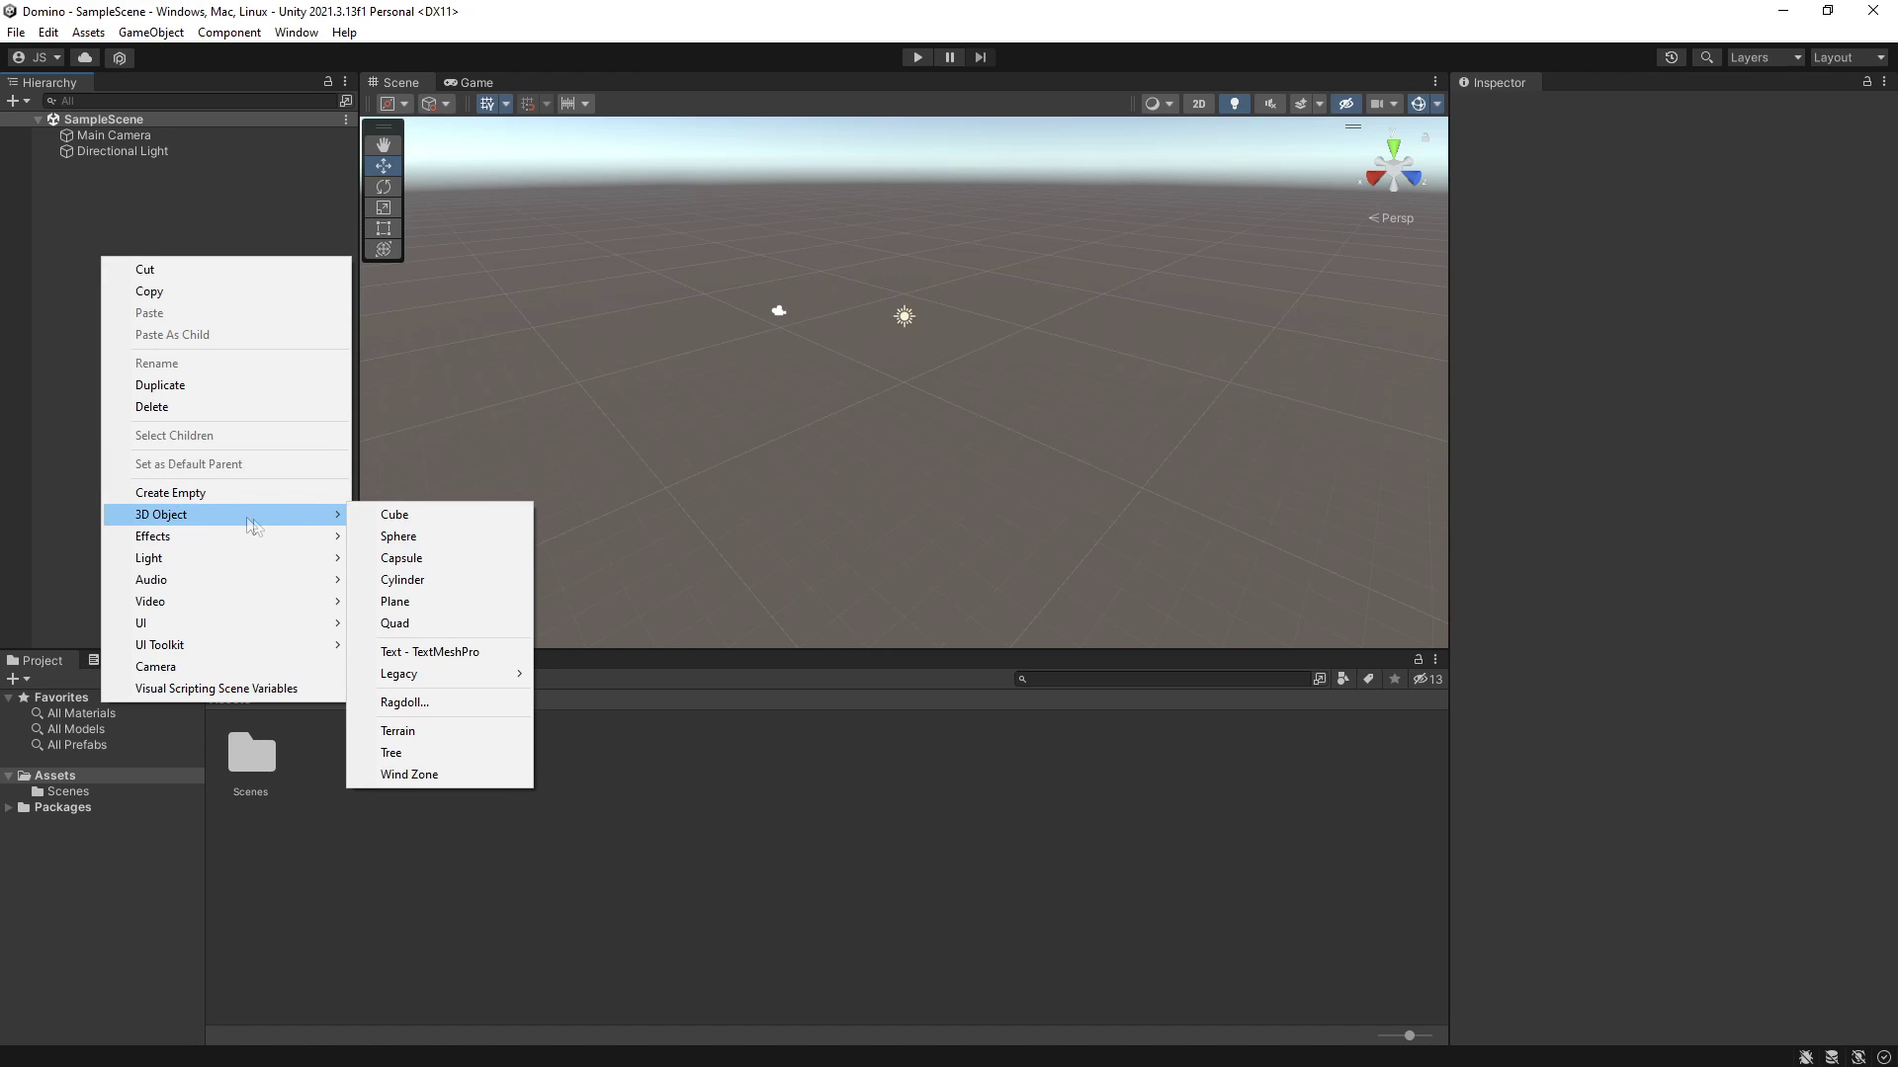
{"action": "left_click", "coordinate": [423, 522]}
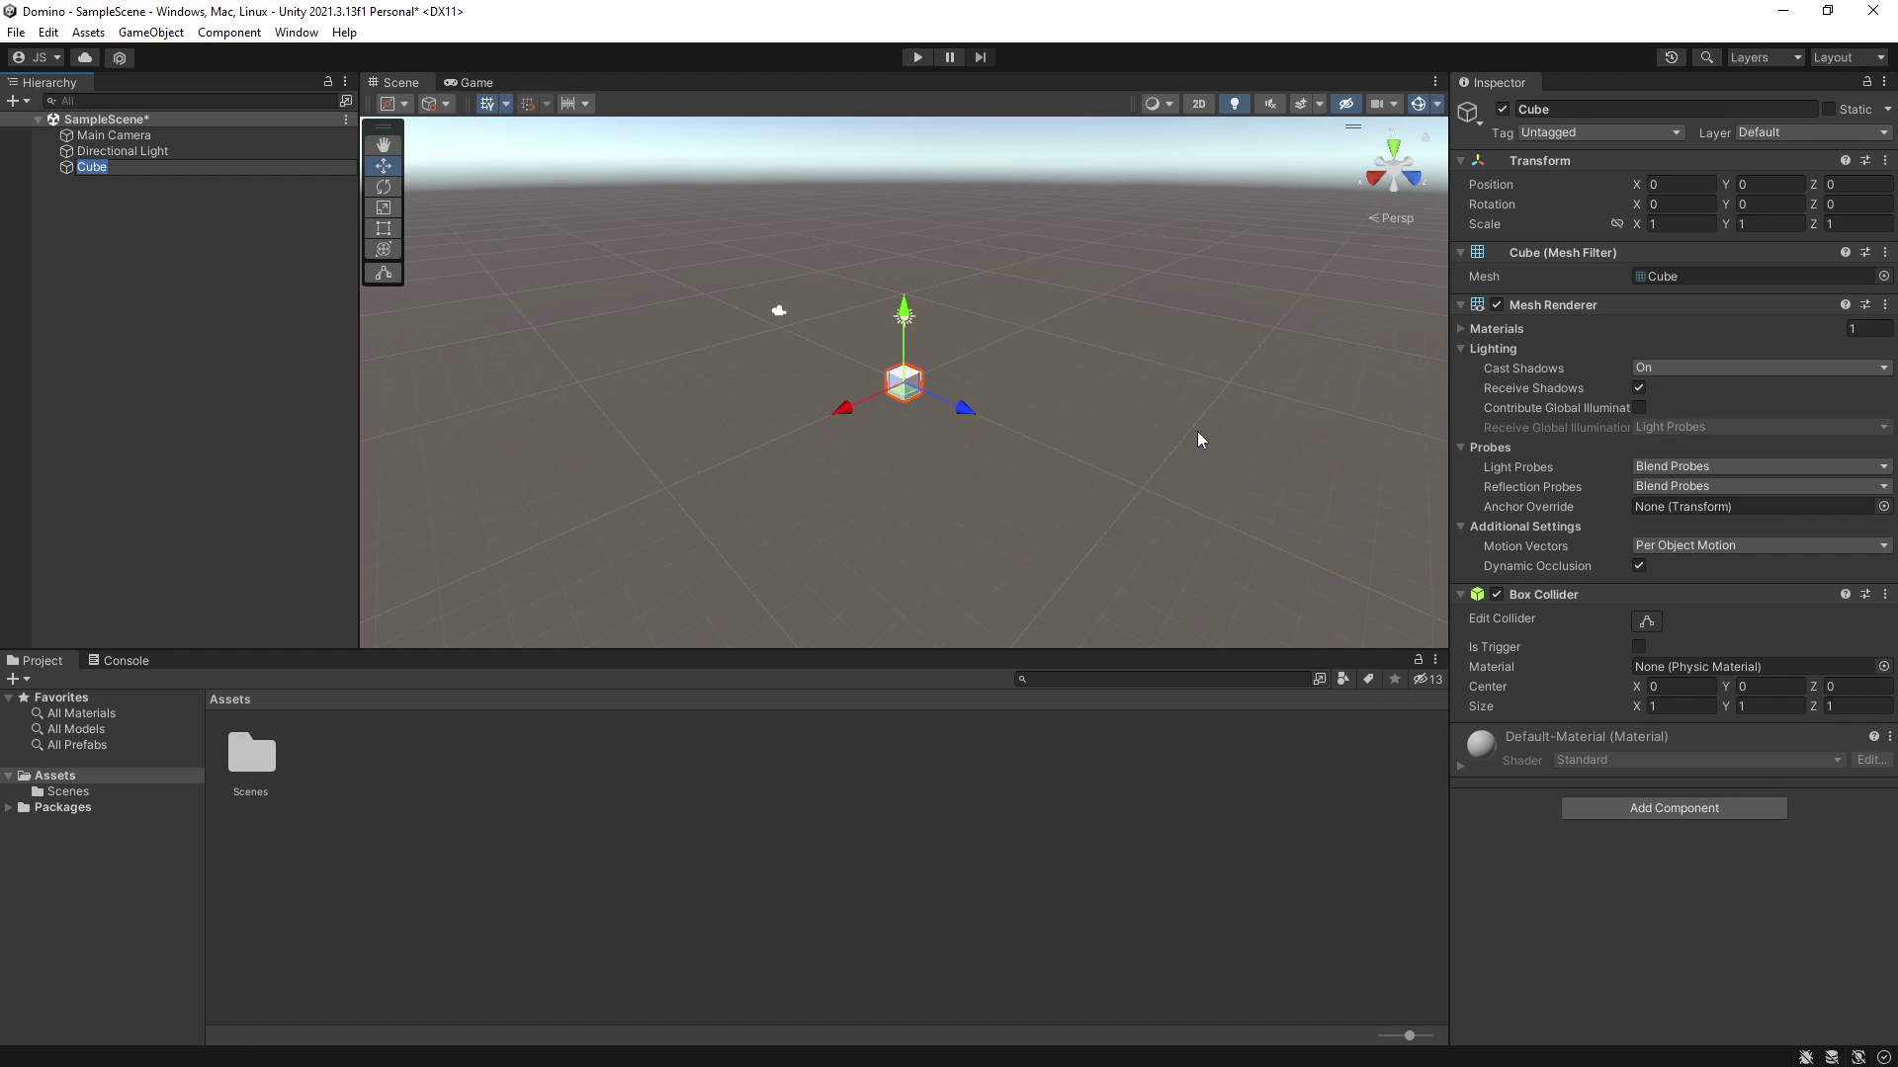
{"action": "left_click", "coordinate": [1055, 388]}
Step: Zoom and orbit the Scene view around the new cube, then reselect the Cube
{"action": "scroll", "coordinate": [1048, 447], "scroll_direction": "up", "scroll_amount": 5}
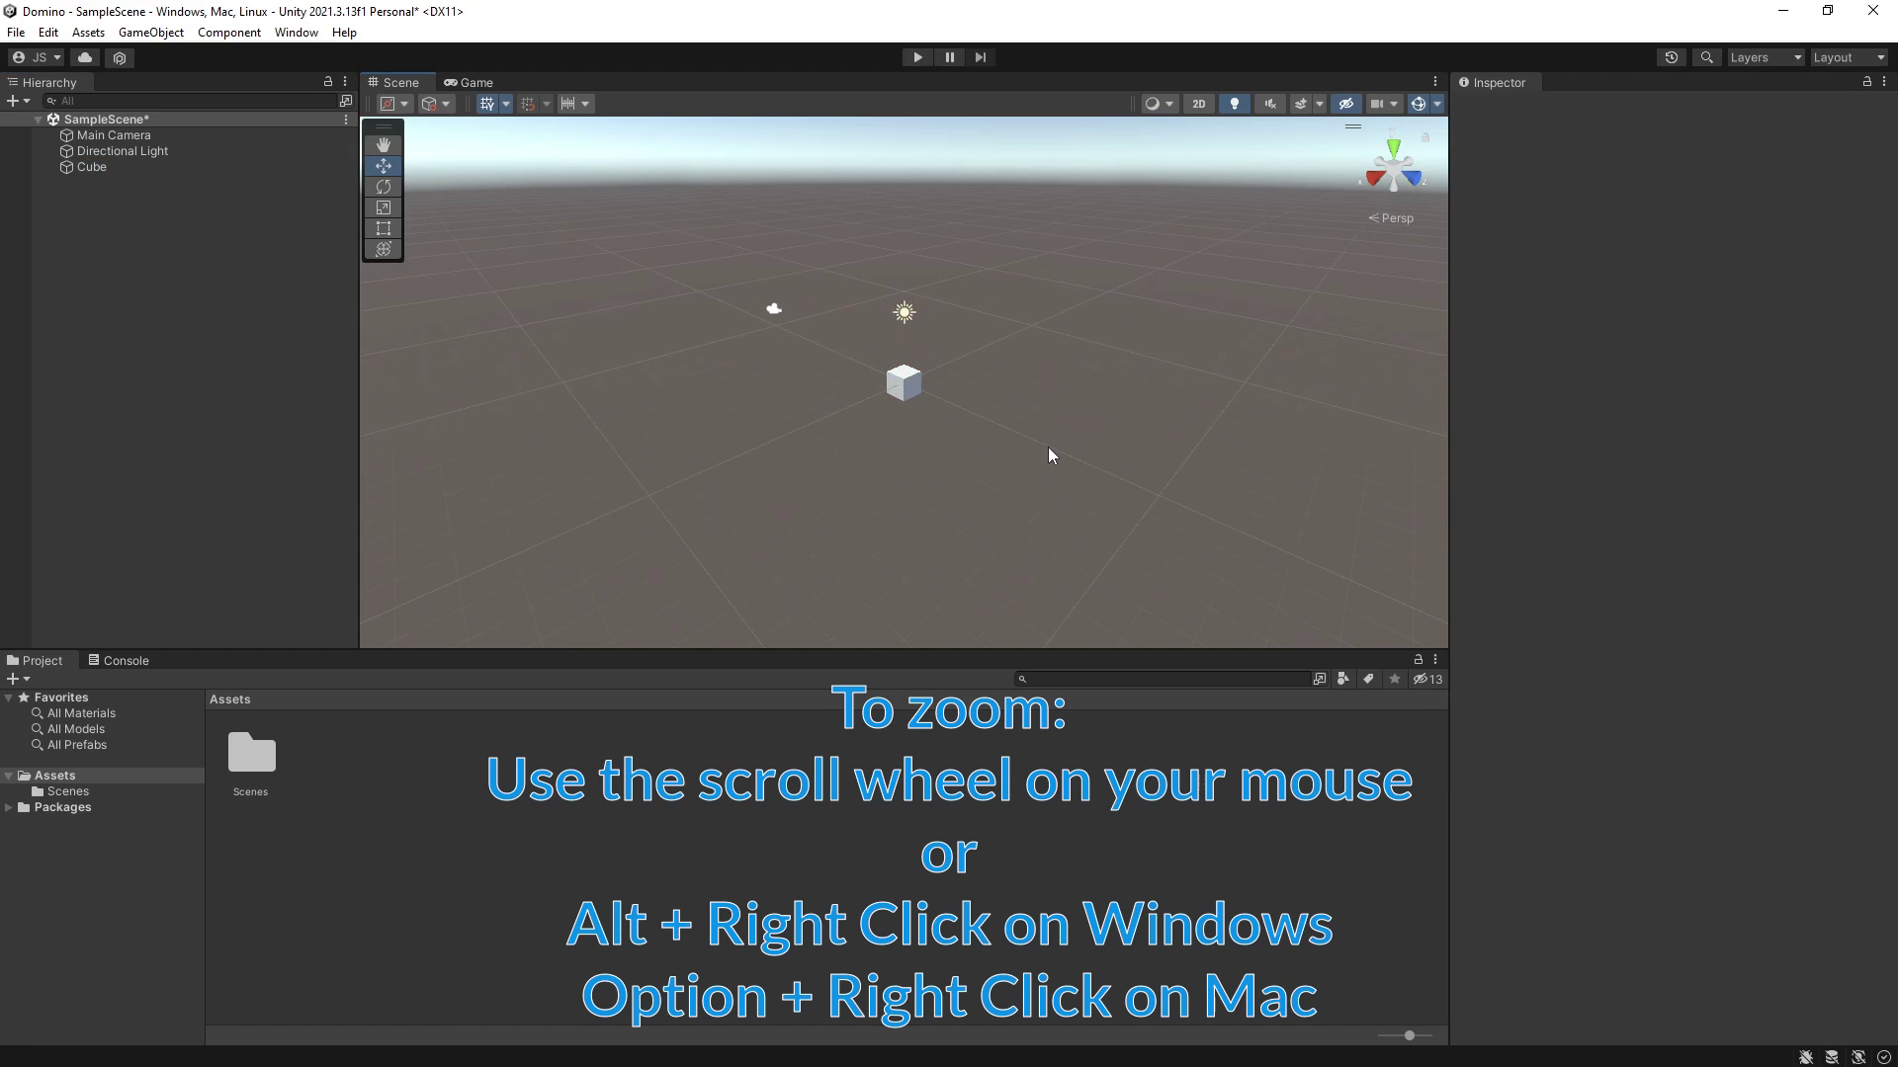
{"action": "scroll", "coordinate": [1047, 447], "scroll_direction": "up", "scroll_amount": 4}
{"action": "scroll", "coordinate": [1048, 447], "scroll_direction": "down", "scroll_amount": 6}
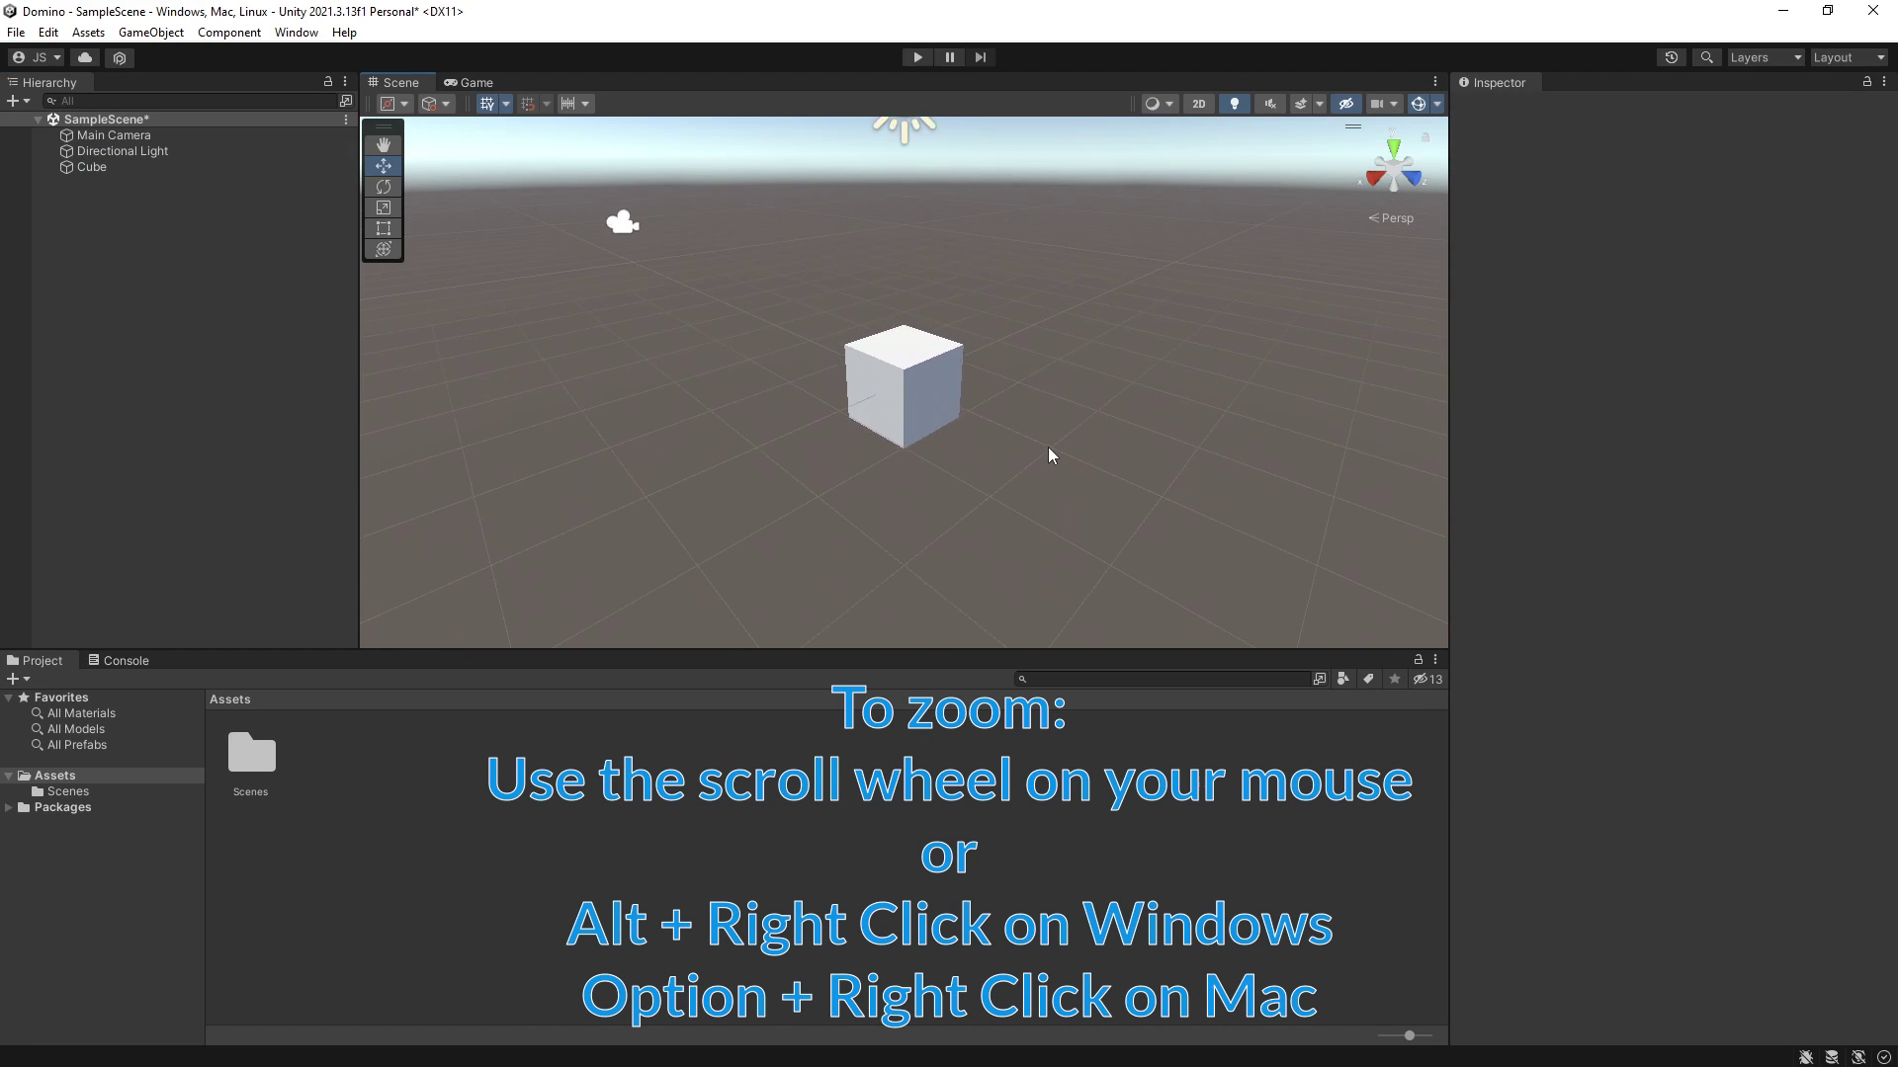
{"action": "scroll", "coordinate": [1048, 446], "scroll_direction": "up", "scroll_amount": 2}
{"action": "scroll", "coordinate": [1048, 447], "scroll_direction": "down", "scroll_amount": 1}
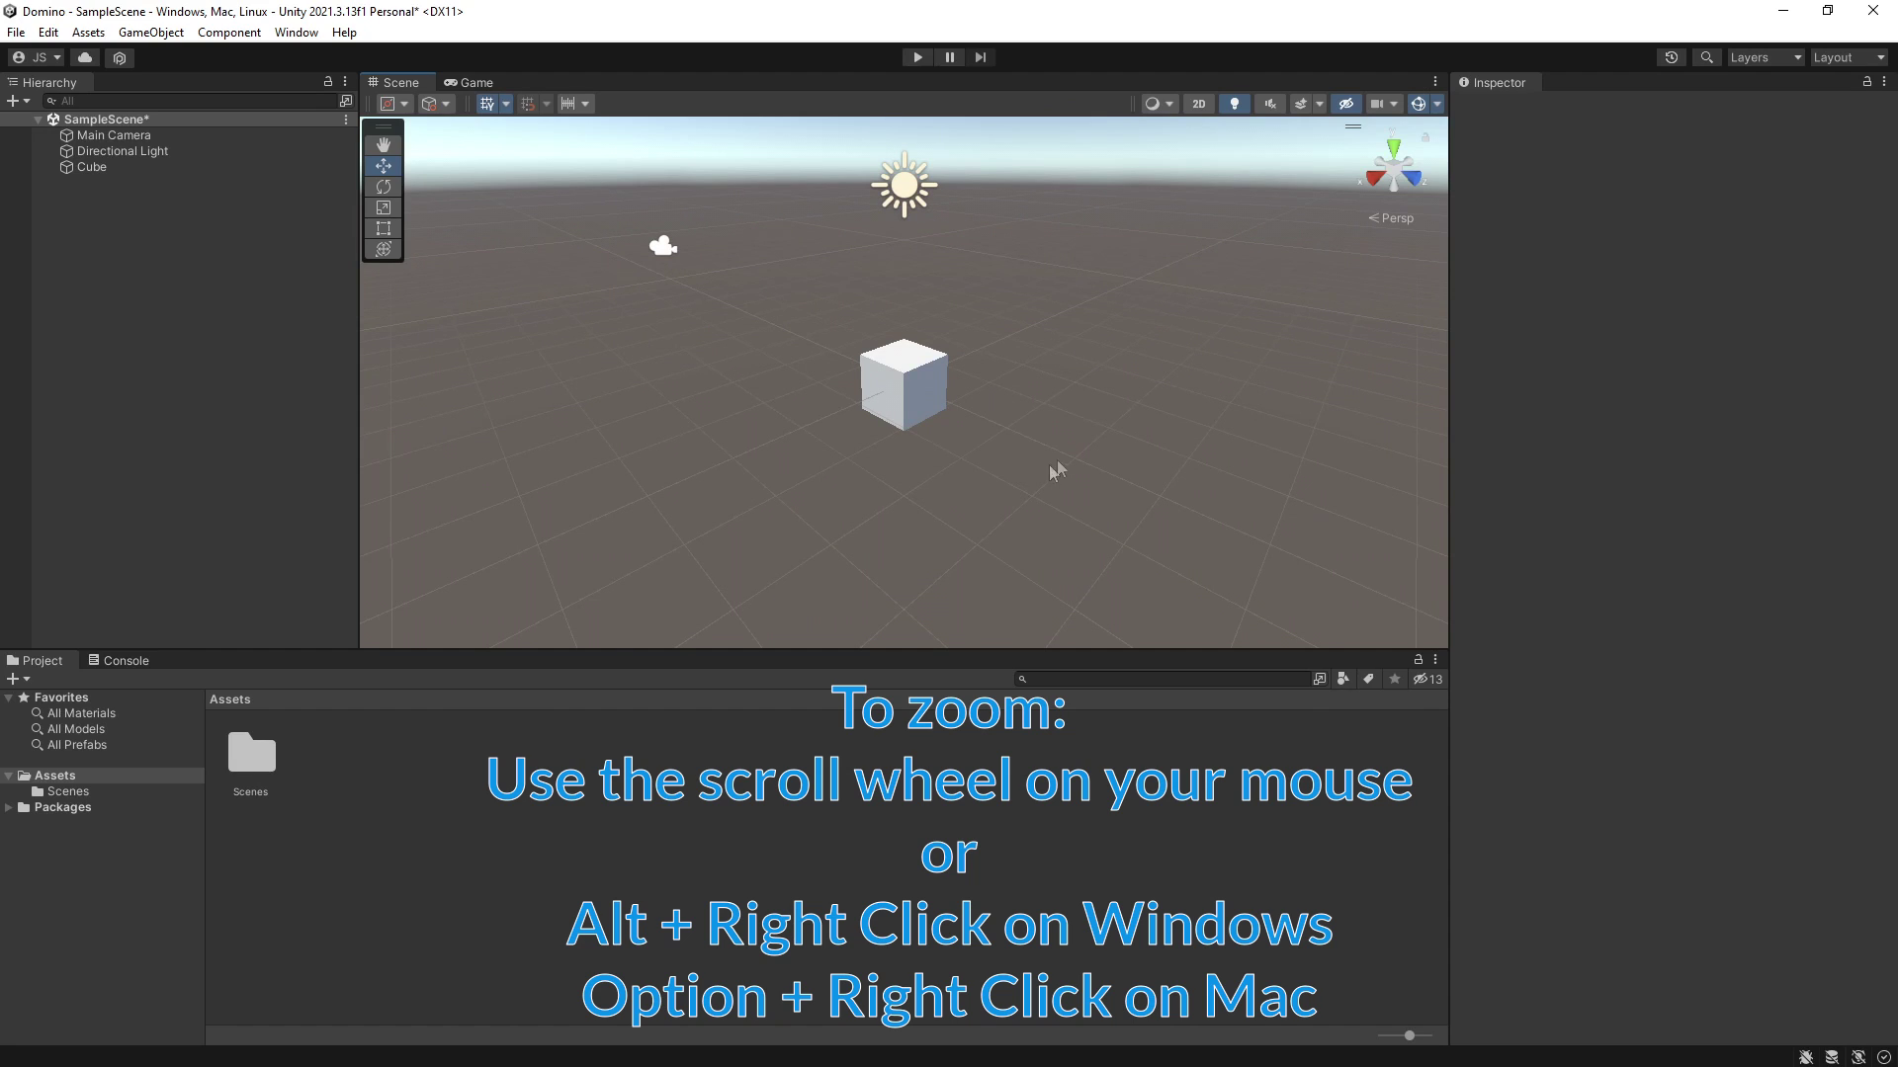
{"action": "key", "text": "alt"}
{"action": "right_click_drag", "start_coordinate": [1051, 449], "coordinate": [1012, 489], "text": "alt"}
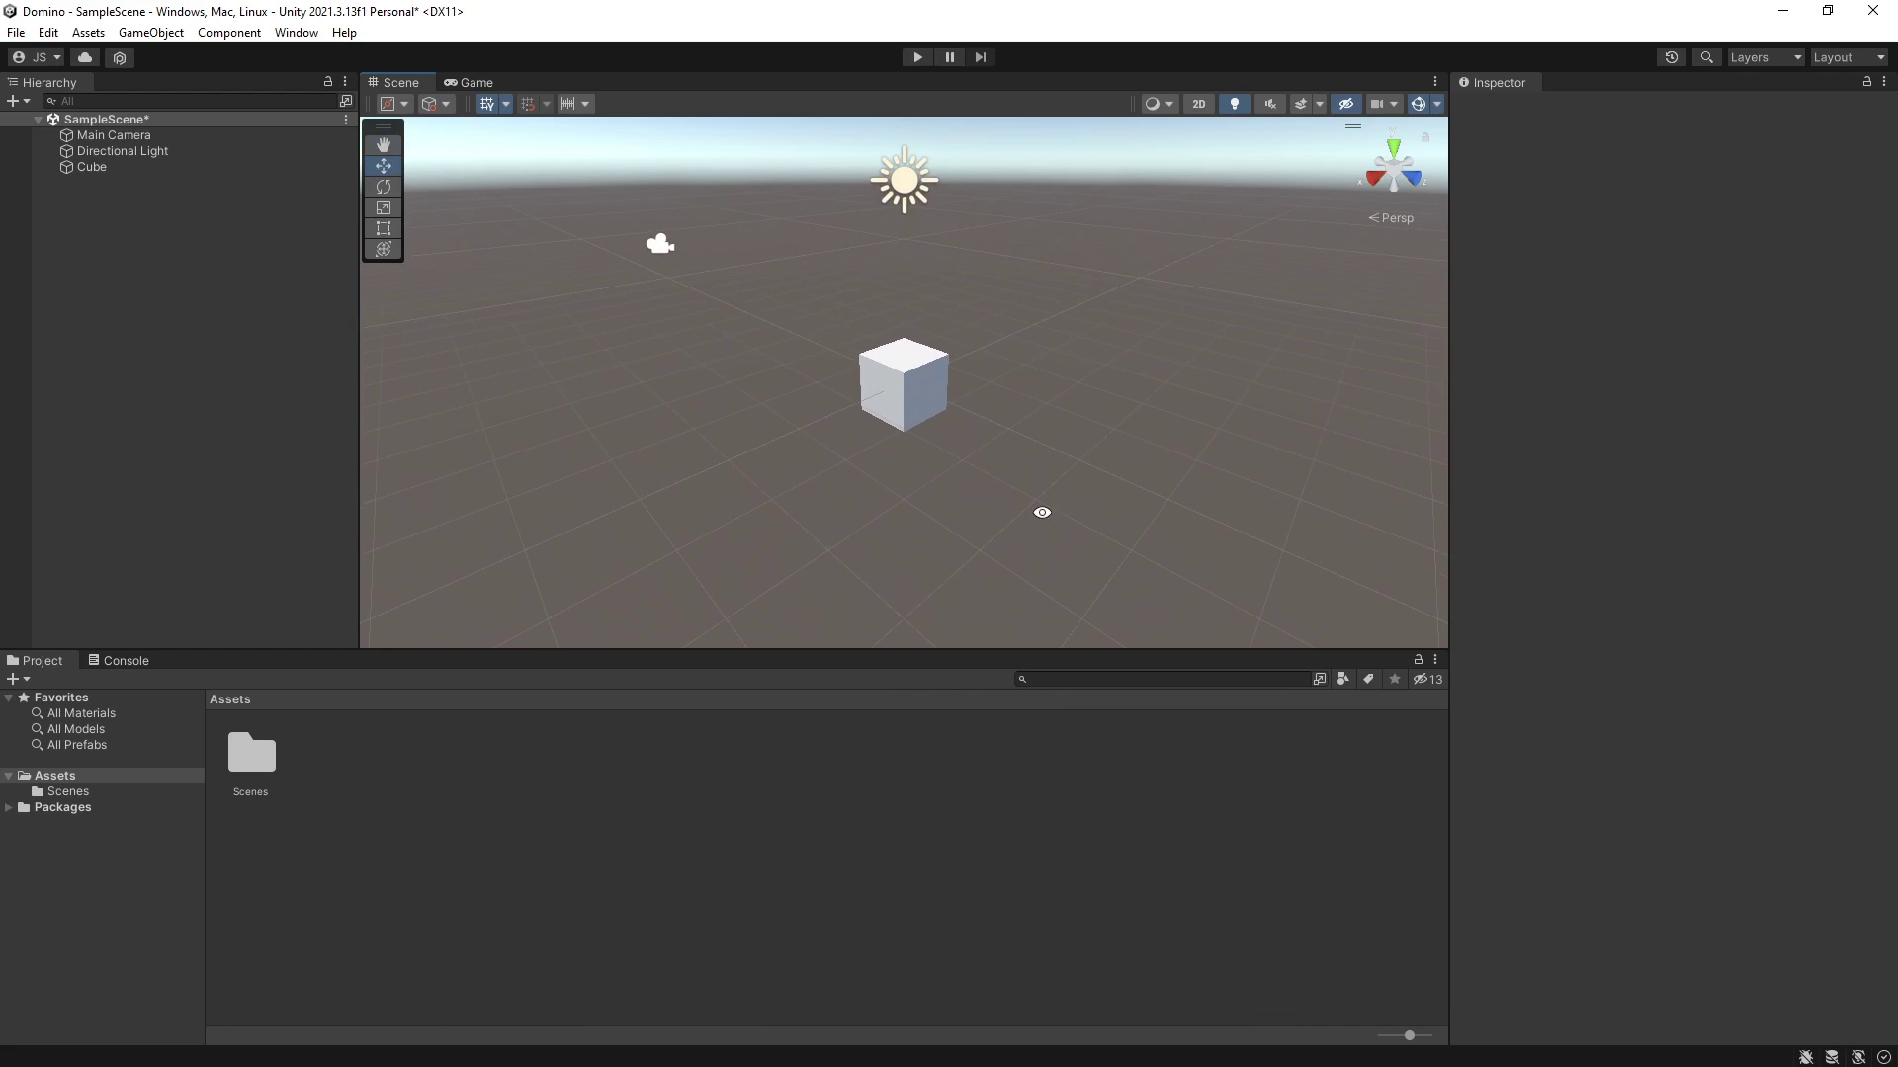
{"action": "left_click", "coordinate": [90, 167]}
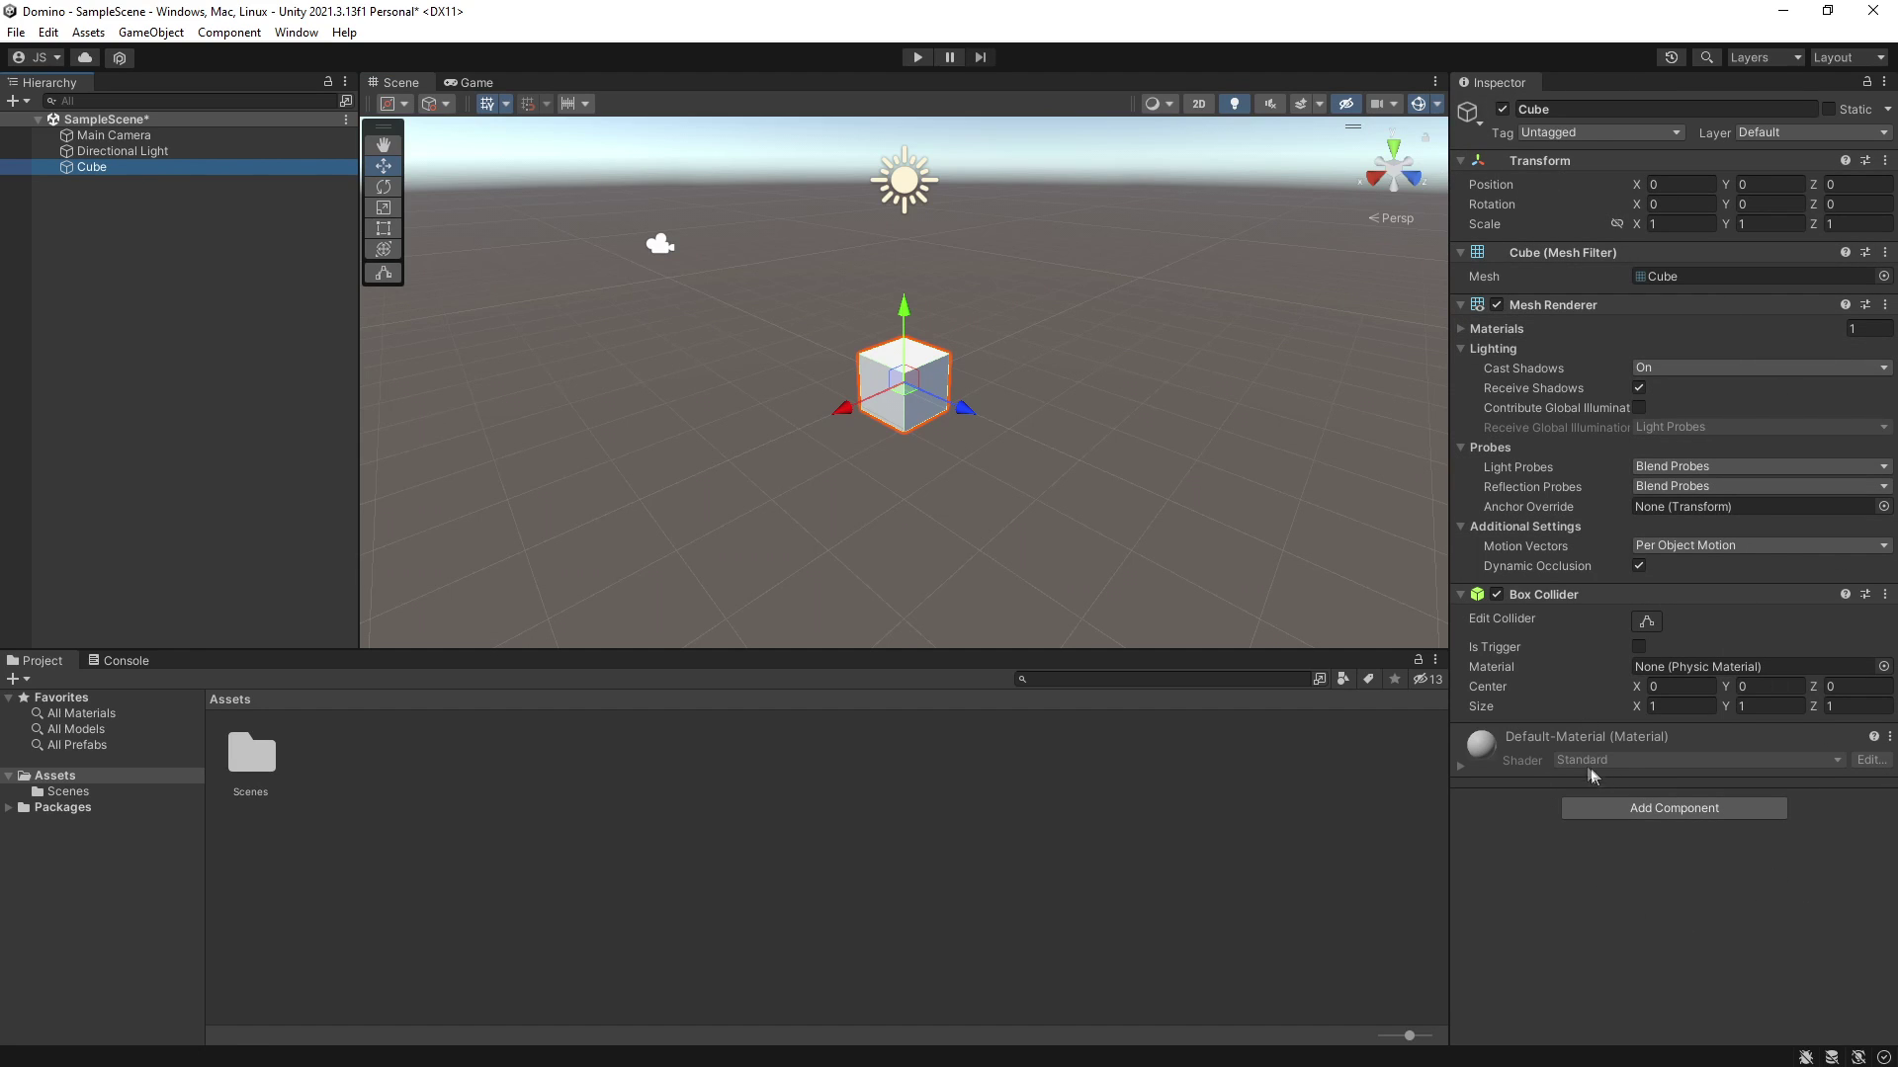
Step: Rename the cube from Cube to Platform in the Inspector name field
{"action": "left_click", "coordinate": [1568, 110]}
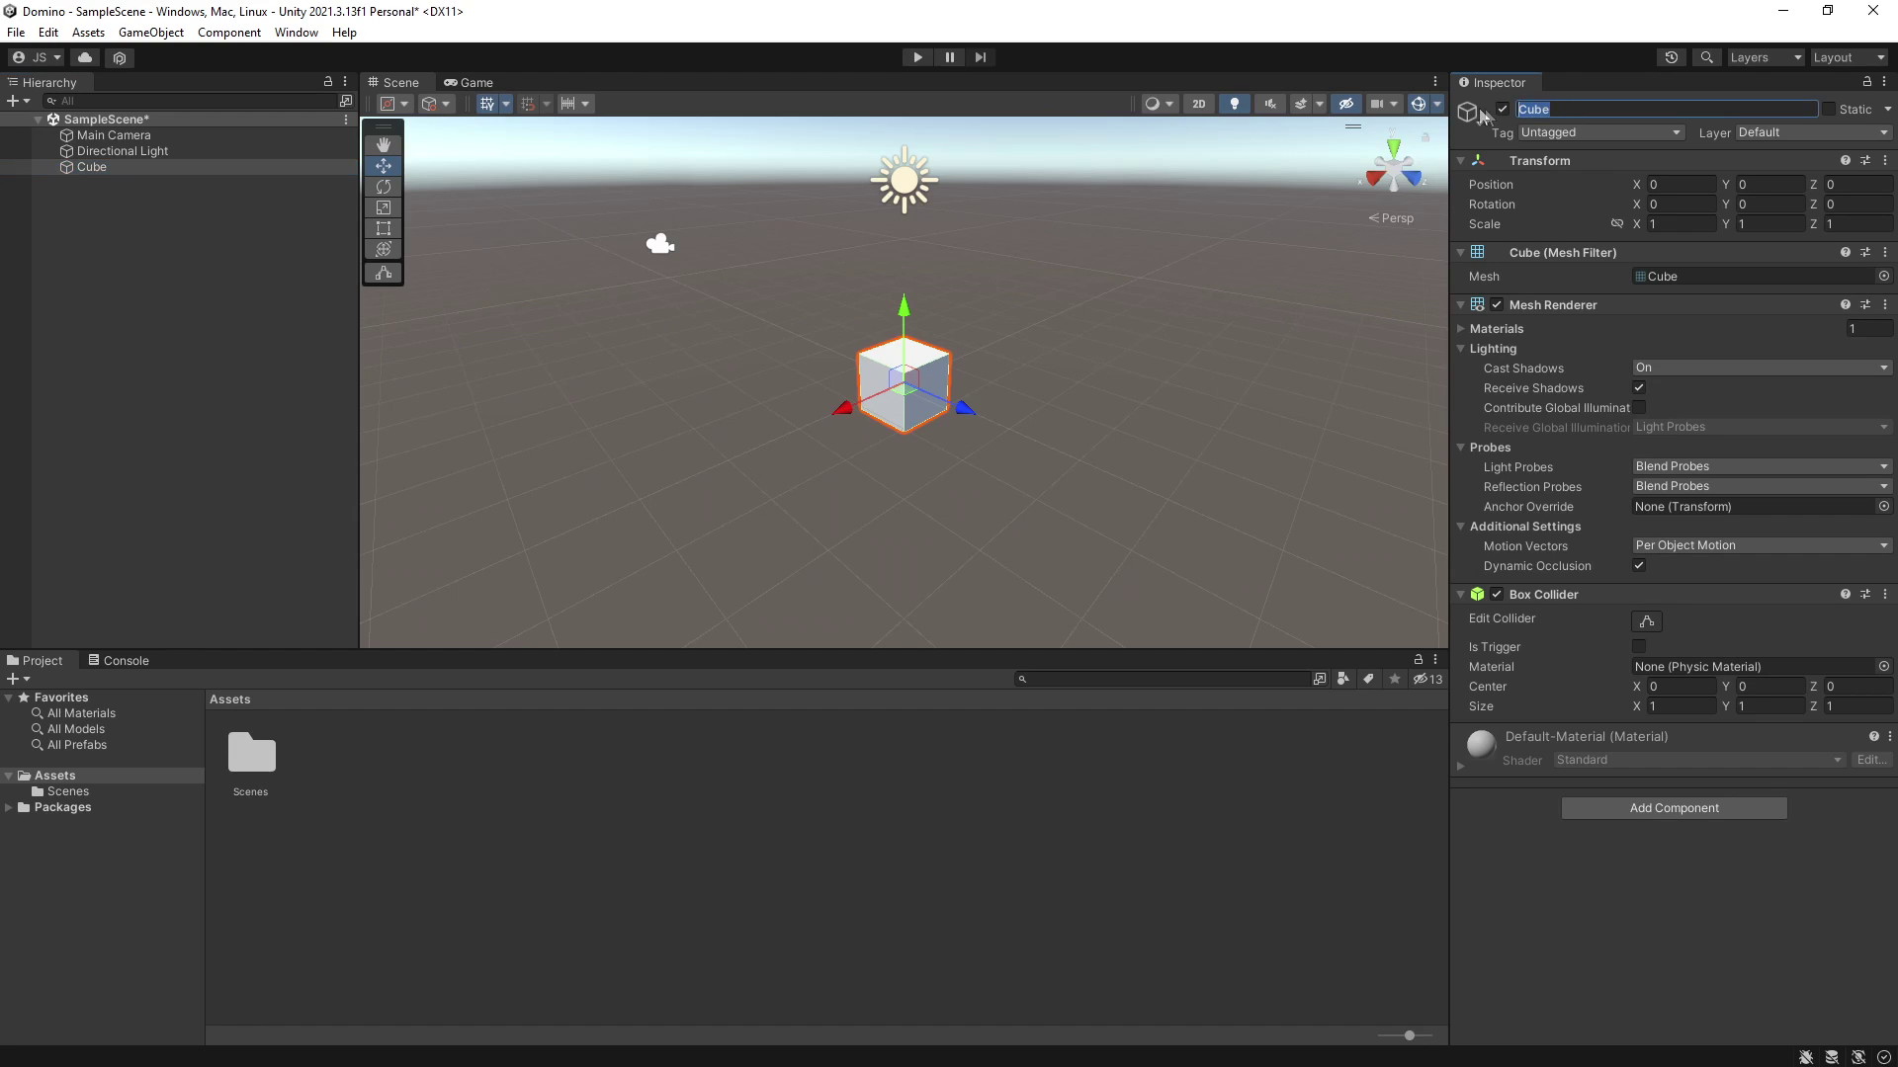
{"action": "key", "text": "Home"}
{"action": "type", "text": "Platform"}
{"action": "key", "text": "Delete"}
{"action": "key", "text": "Delete"}
{"action": "key", "text": "Delete"}
{"action": "key", "text": "Delete"}
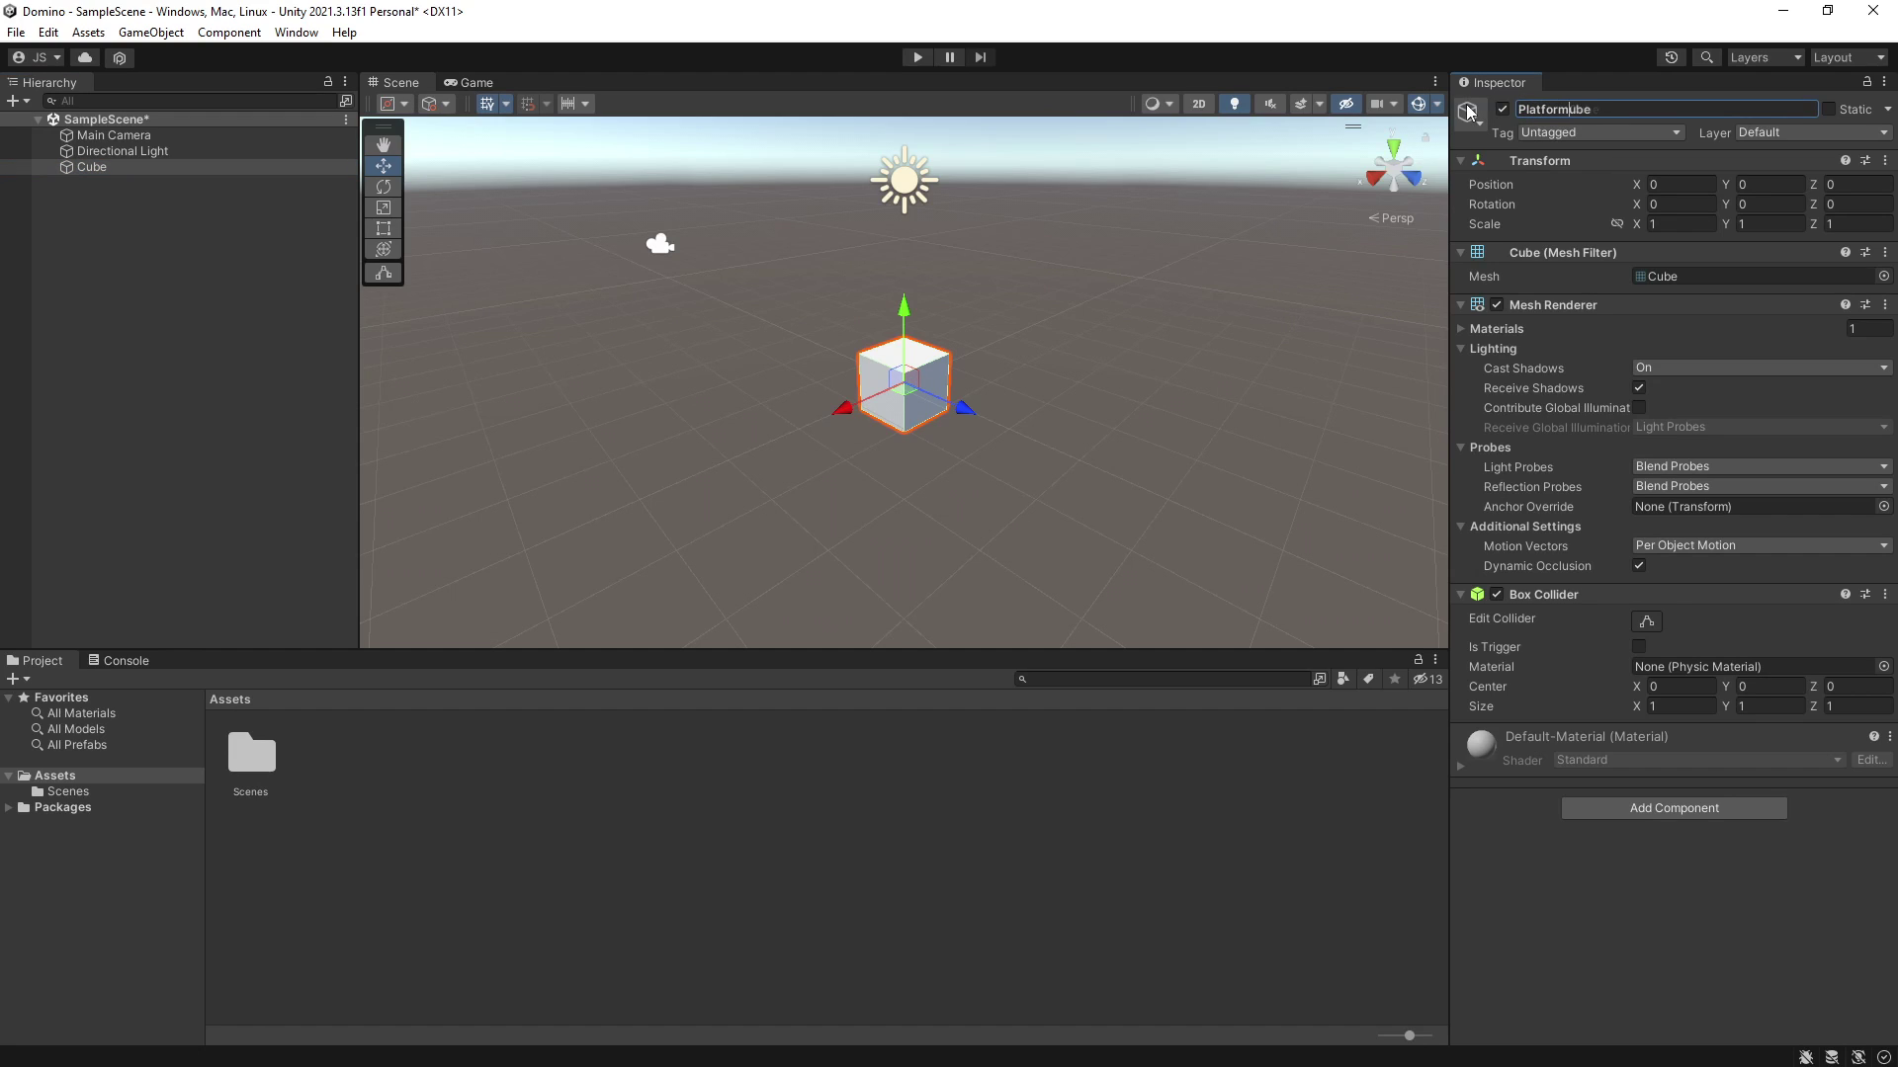
{"action": "key", "text": "Return"}
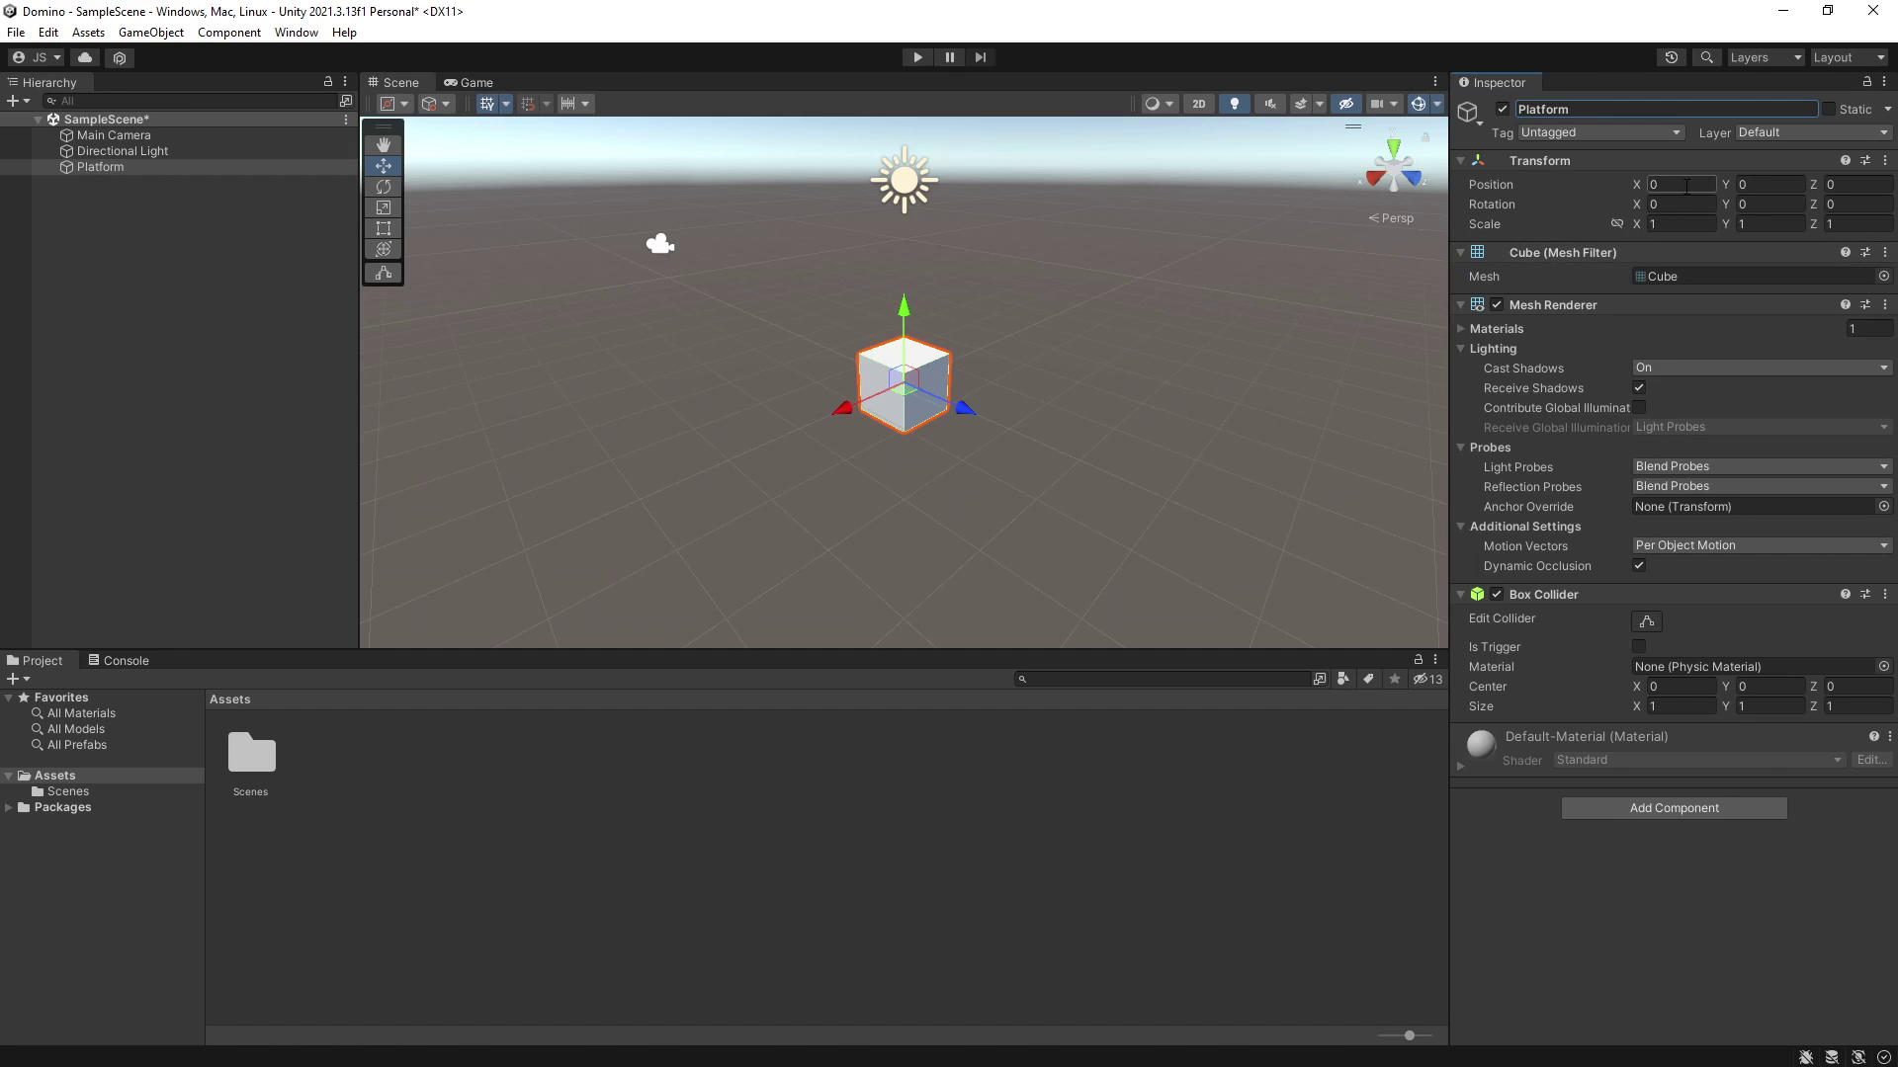
{"action": "left_click", "coordinate": [1628, 185]}
{"action": "type", "text": "2"}
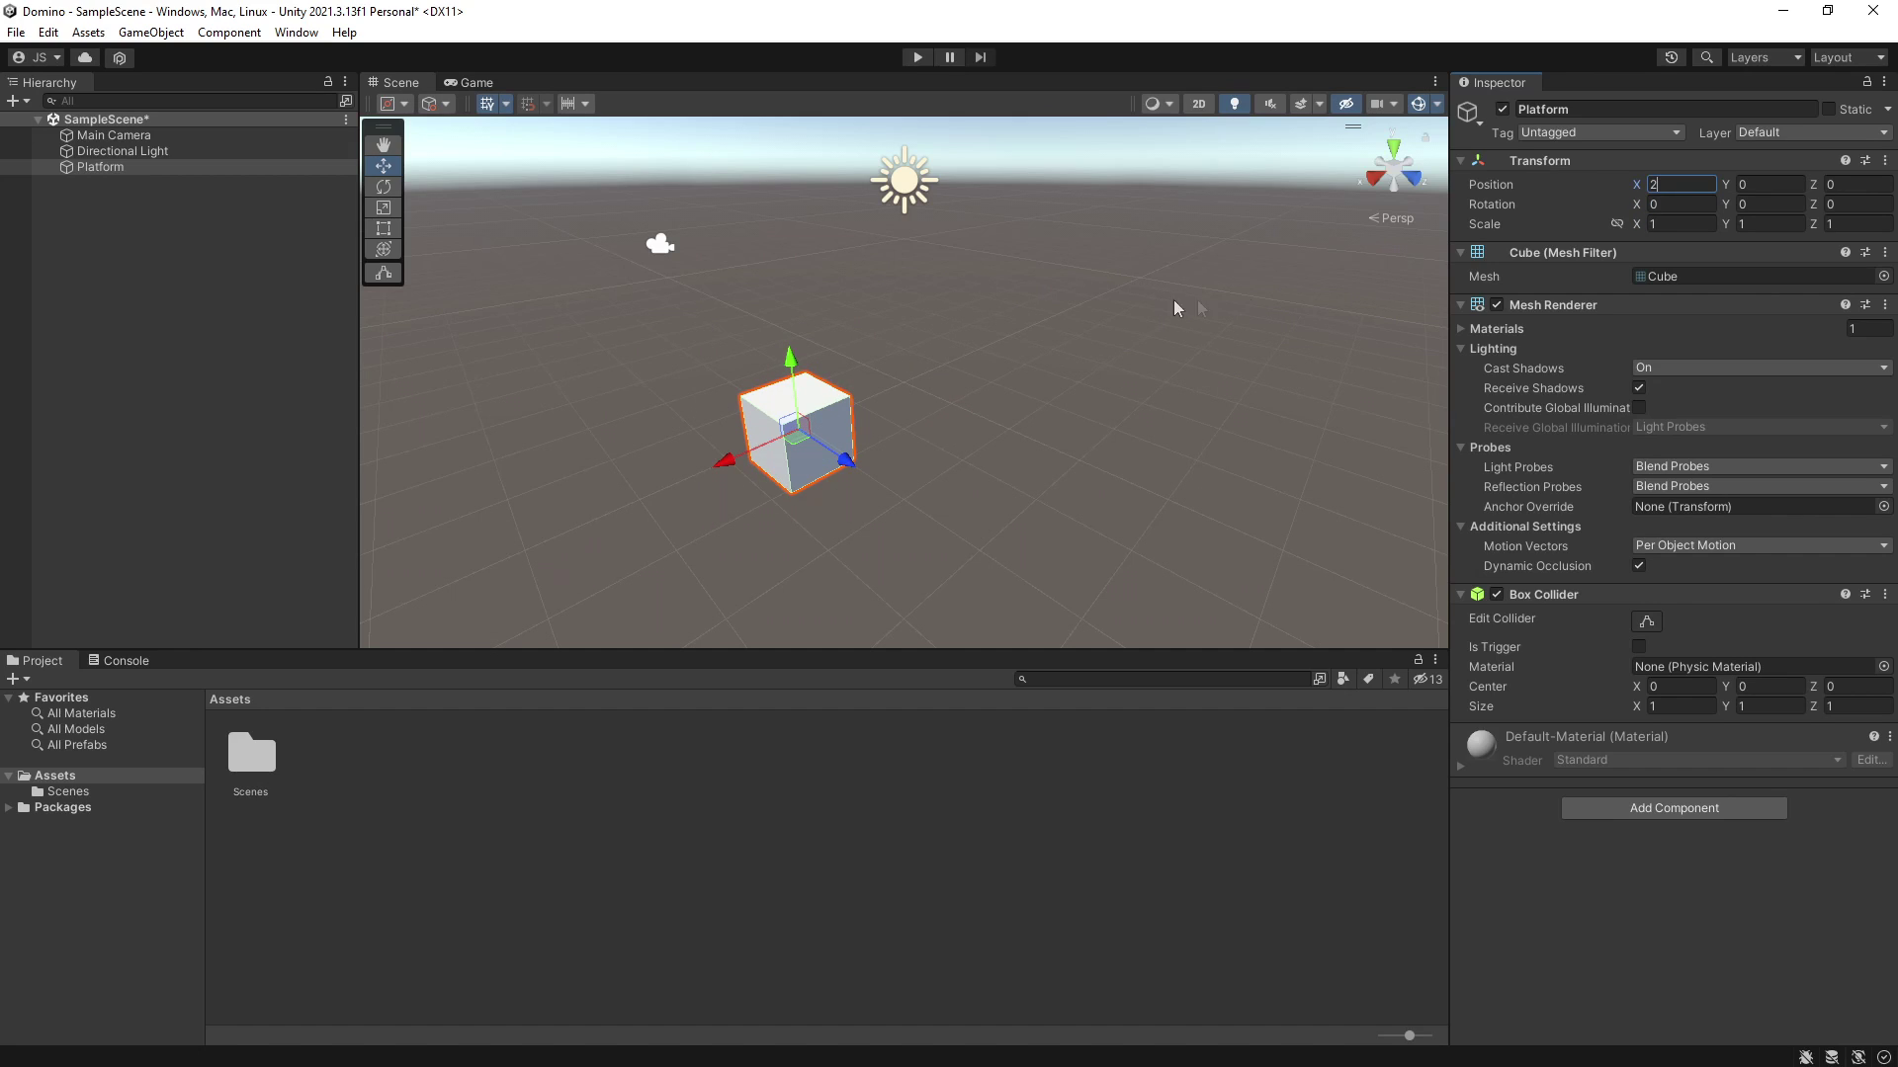
{"action": "left_click", "coordinate": [1767, 184]}
{"action": "type", "text": "2"}
{"action": "key", "text": "Tab"}
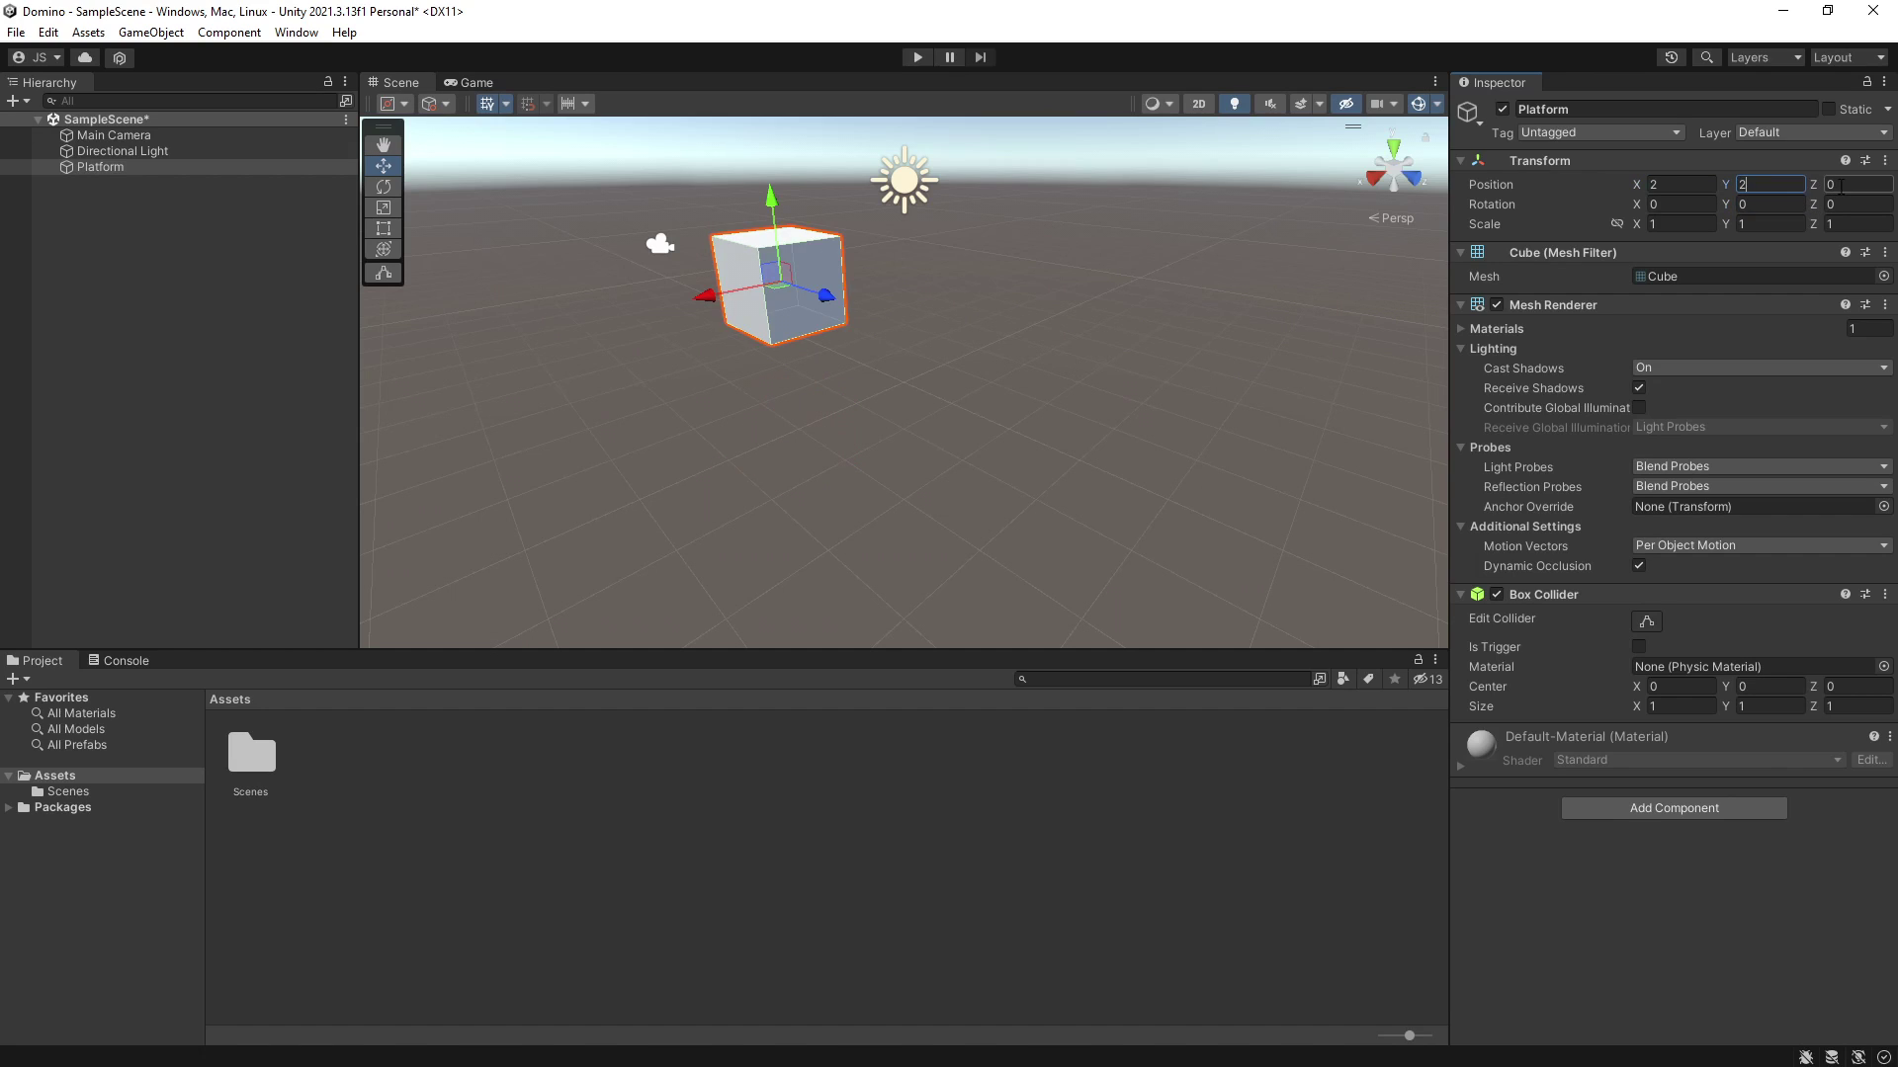
{"action": "type", "text": "2"}
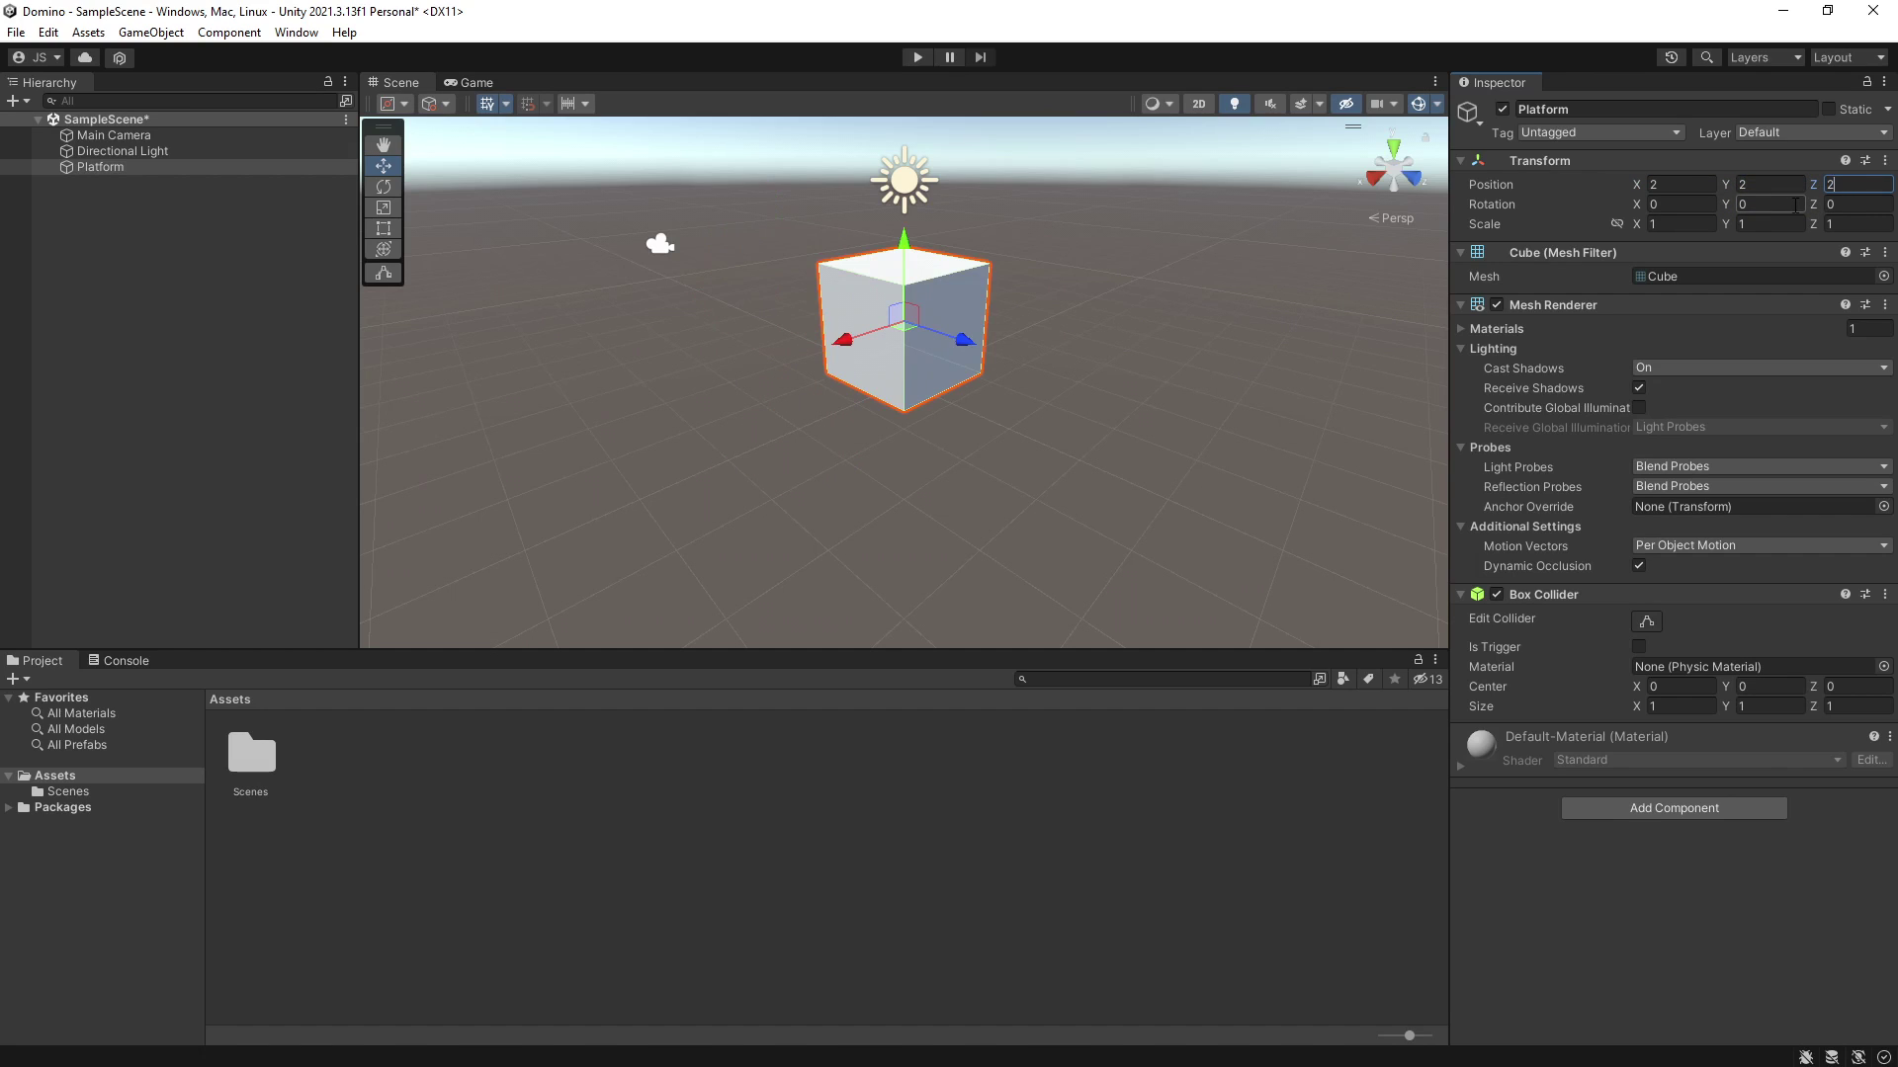
{"action": "left_click", "coordinate": [1680, 183]}
{"action": "type", "text": "0"}
{"action": "key", "text": "Tab"}
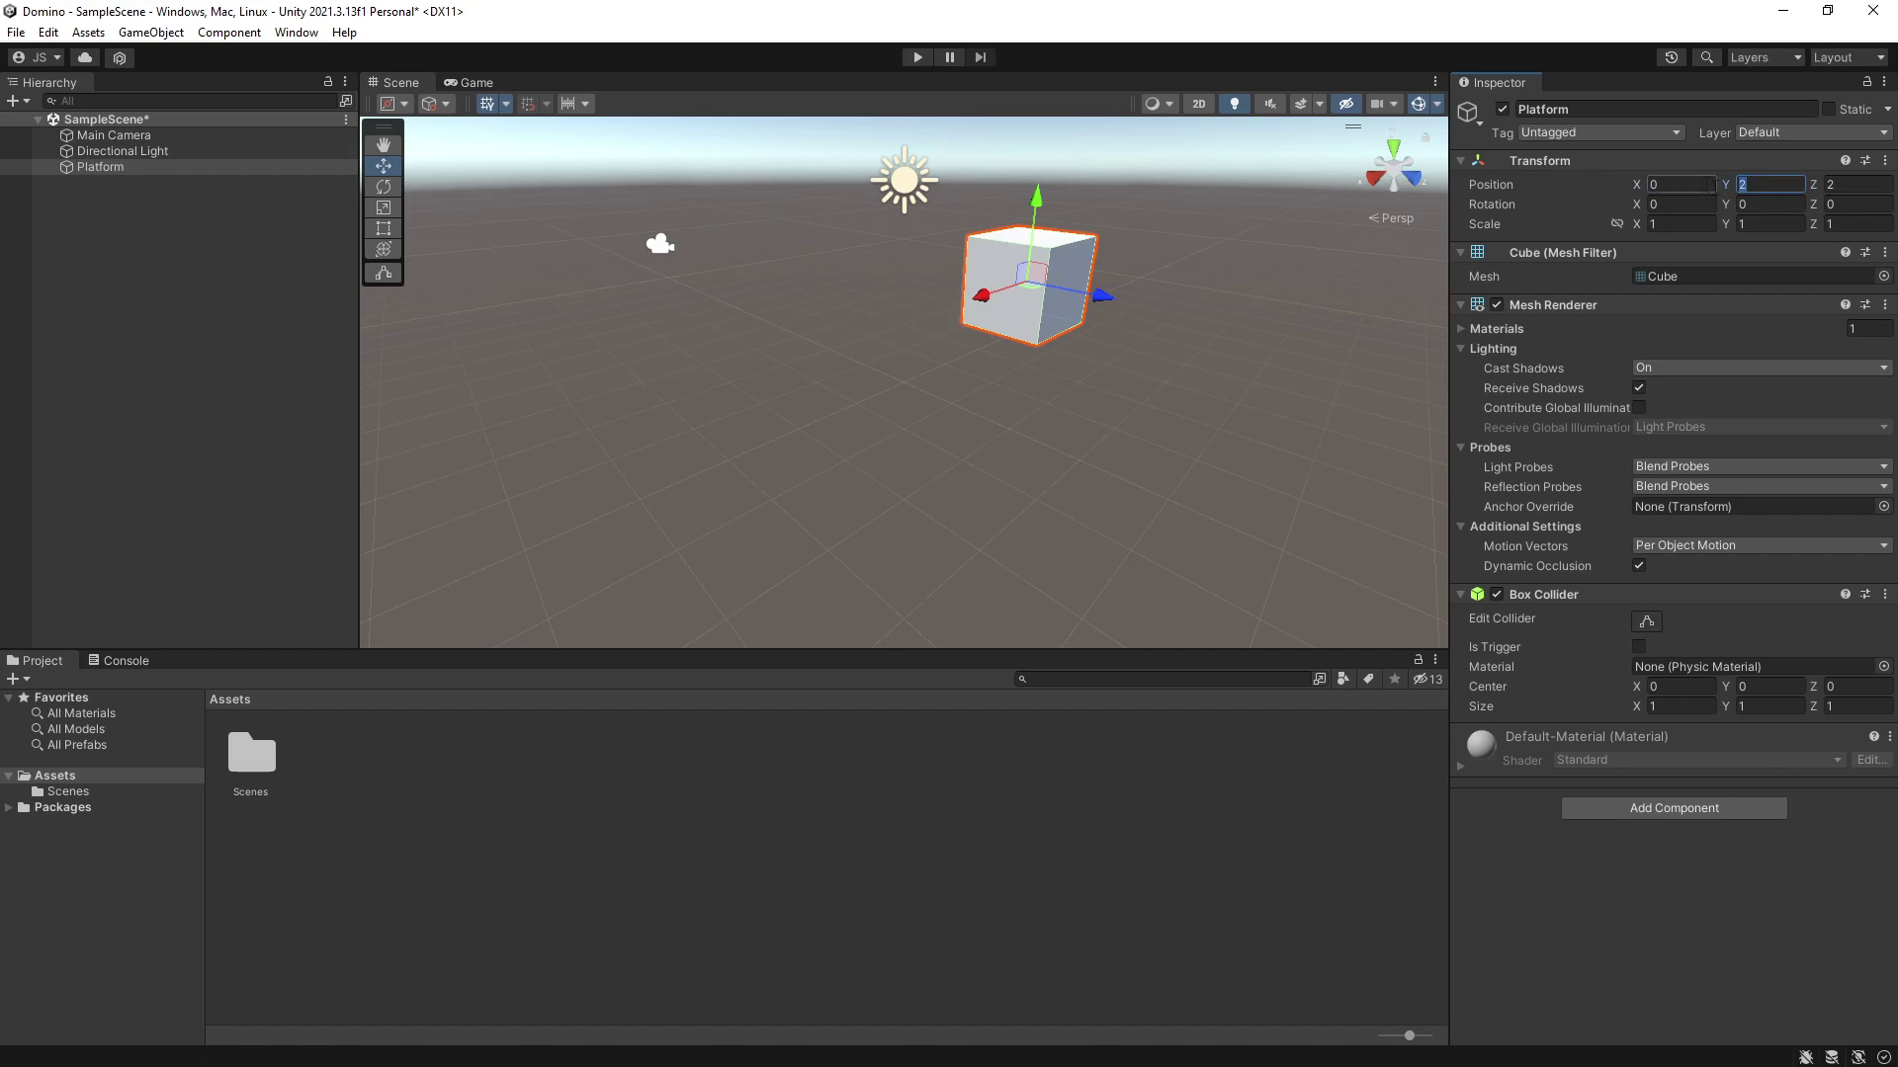
{"action": "type", "text": "0"}
{"action": "key", "text": "Tab"}
{"action": "type", "text": "0"}
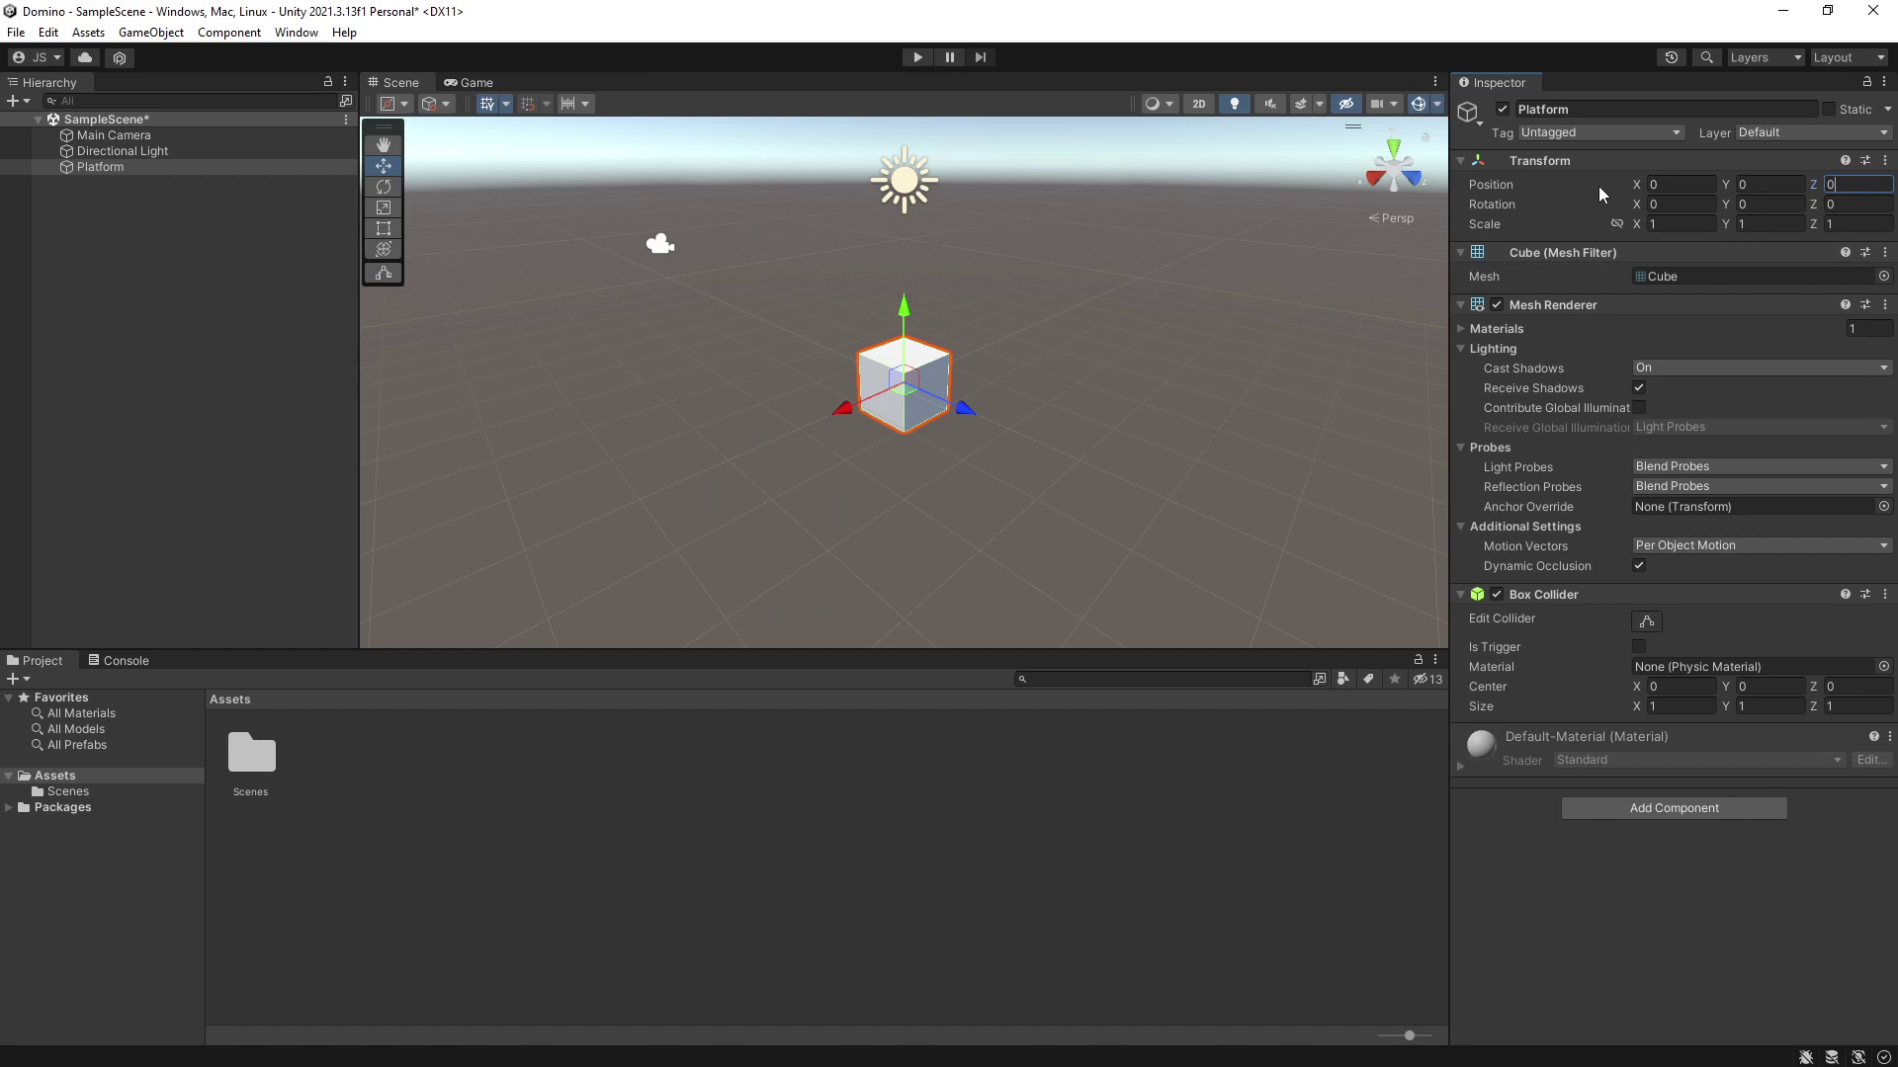
{"action": "mouse_move", "coordinate": [1633, 185]}
{"action": "left_mouse_down"}
{"action": "mouse_move", "coordinate": [1737, 187]}
{"action": "mouse_move", "coordinate": [1535, 188]}
{"action": "mouse_move", "coordinate": [1744, 193]}
{"action": "mouse_move", "coordinate": [1539, 192]}
{"action": "mouse_move", "coordinate": [1689, 200]}
{"action": "mouse_move", "coordinate": [1582, 194]}
{"action": "mouse_move", "coordinate": [1603, 194]}
{"action": "left_mouse_up"}
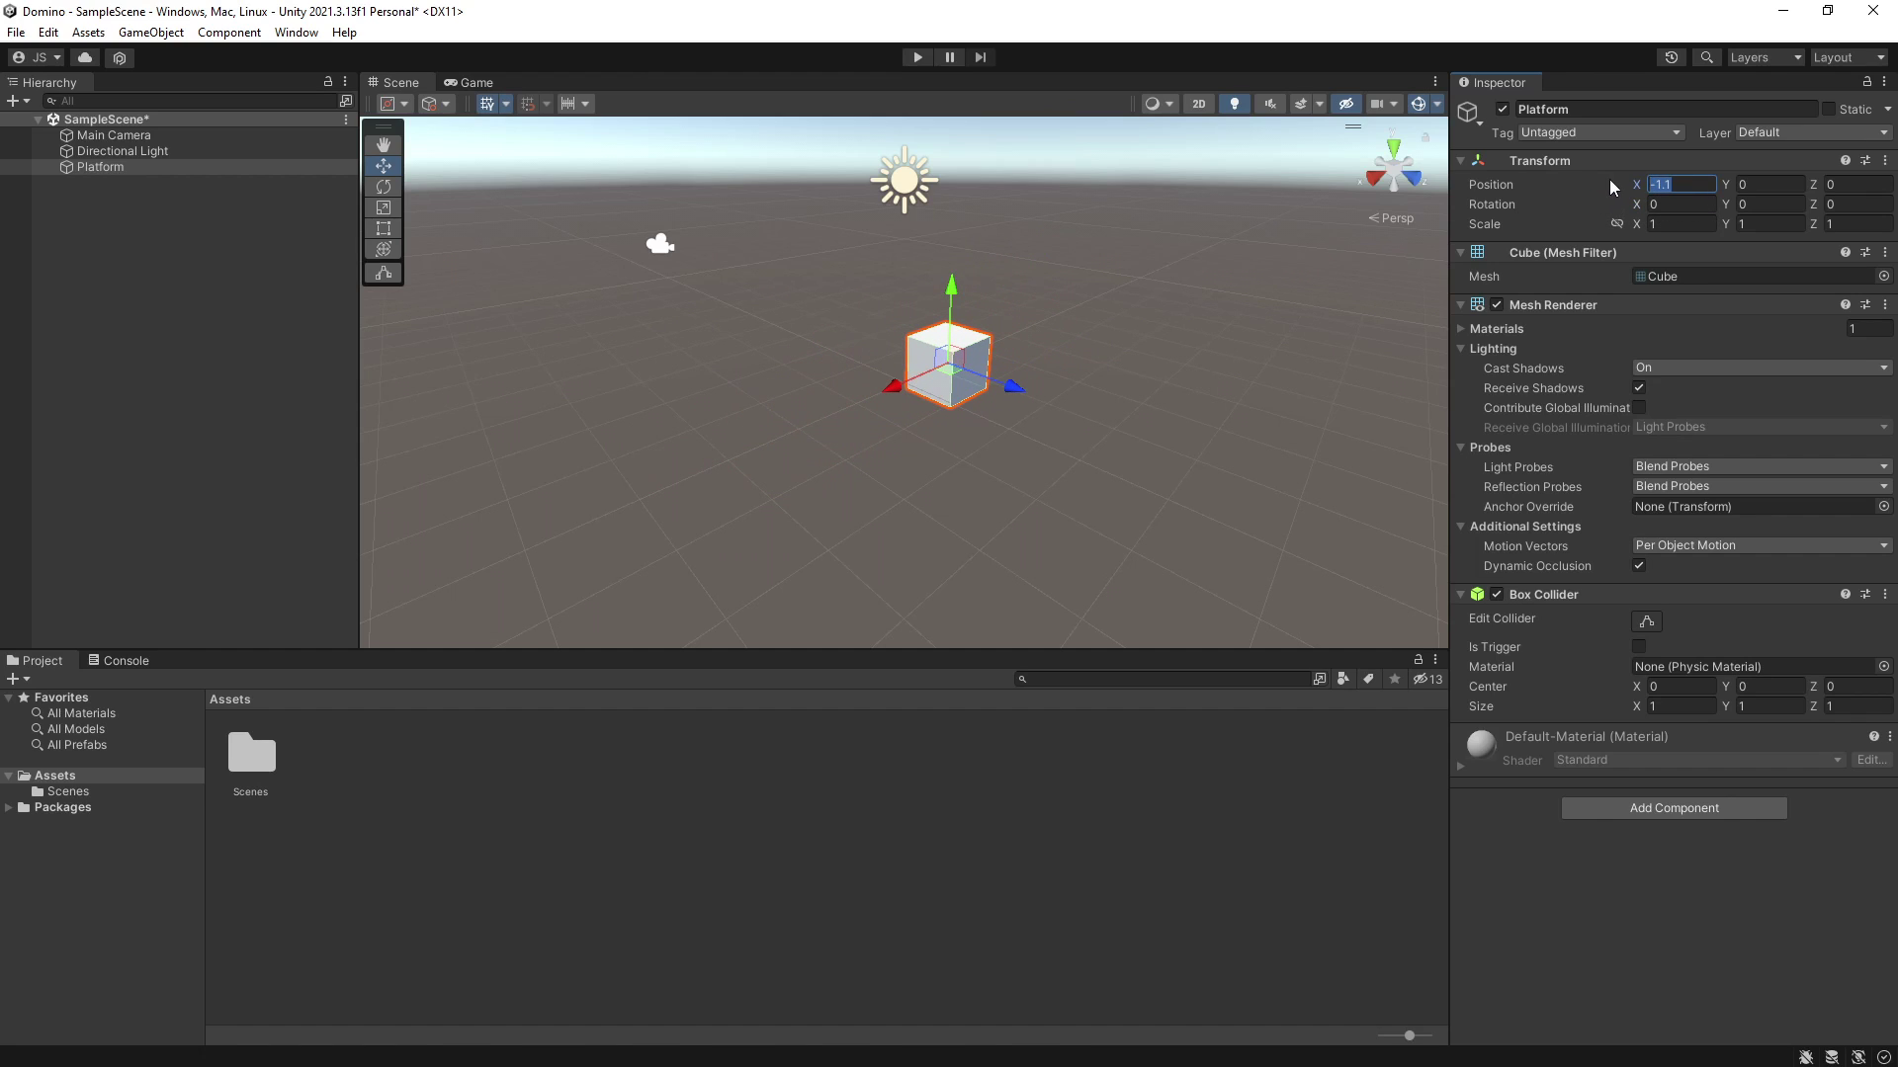
{"action": "type", "text": "0"}
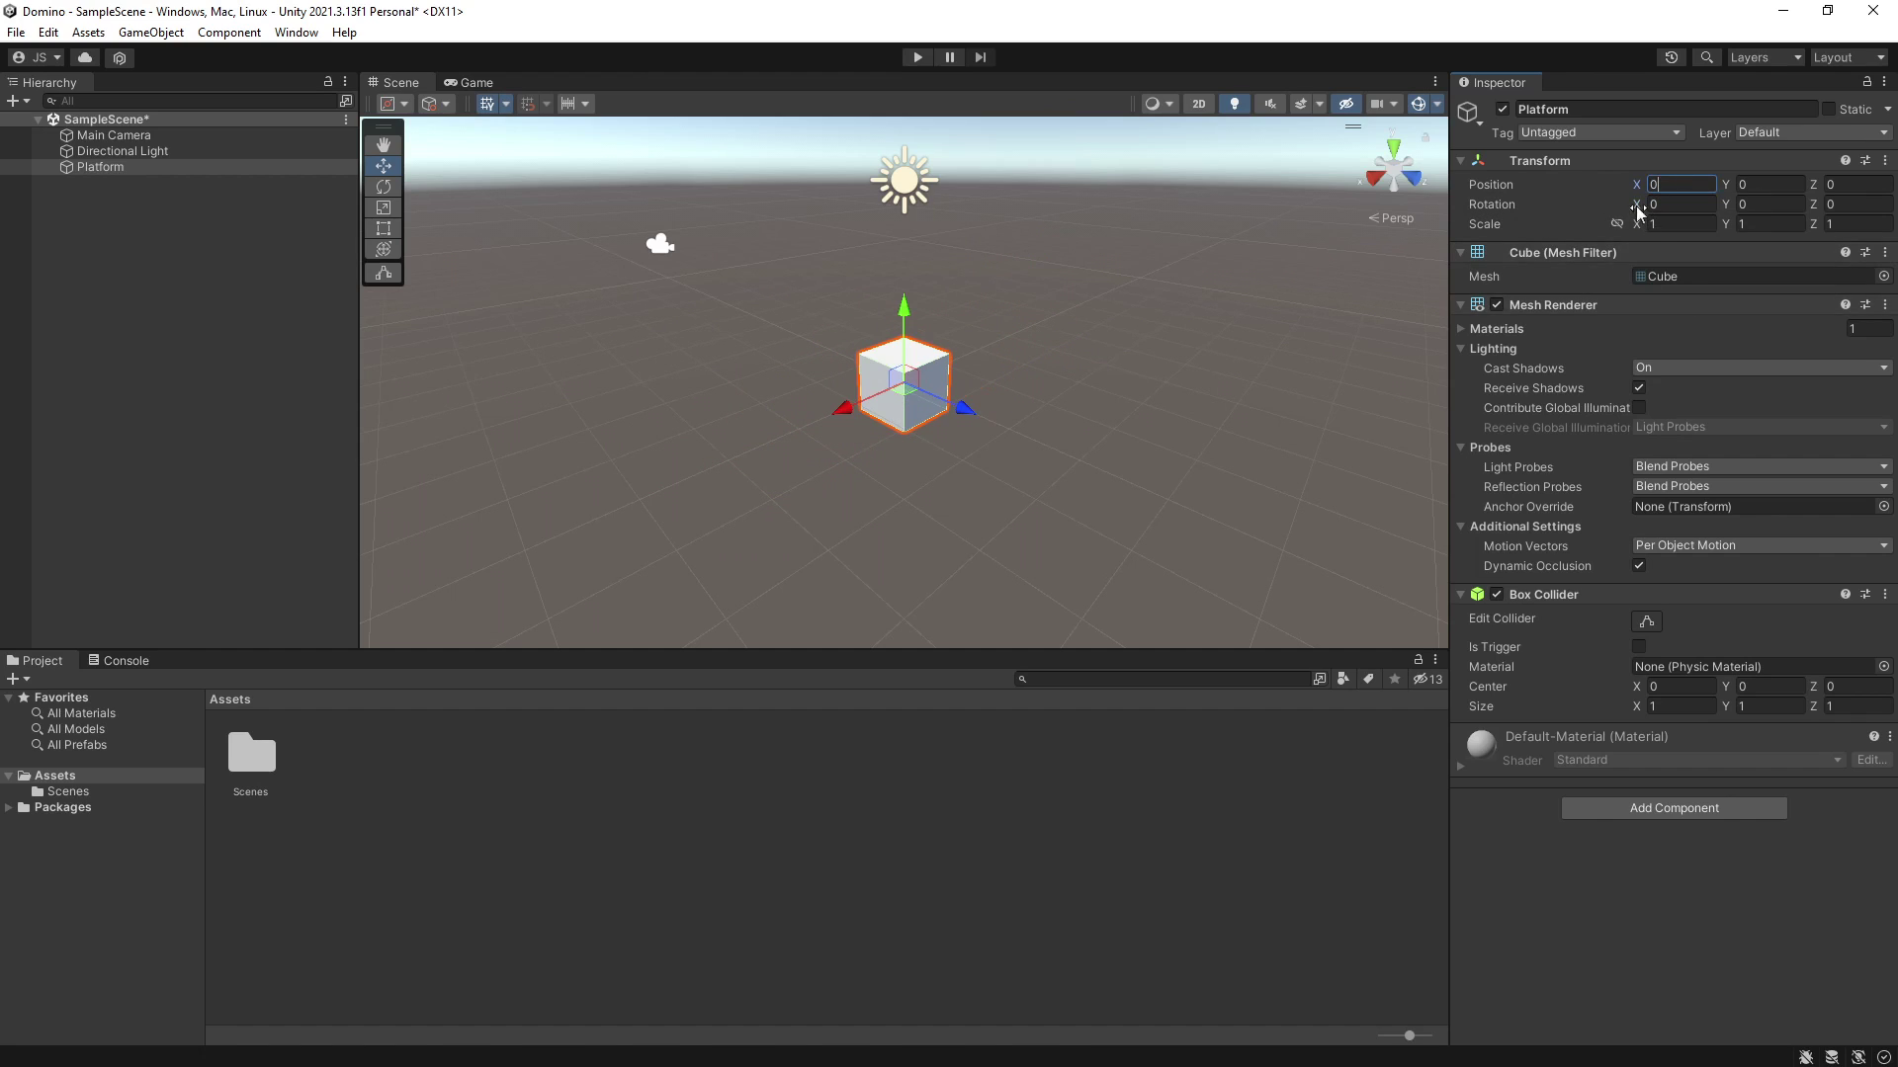
{"action": "left_click_drag", "start_coordinate": [1638, 209], "coordinate": [1275, 225]}
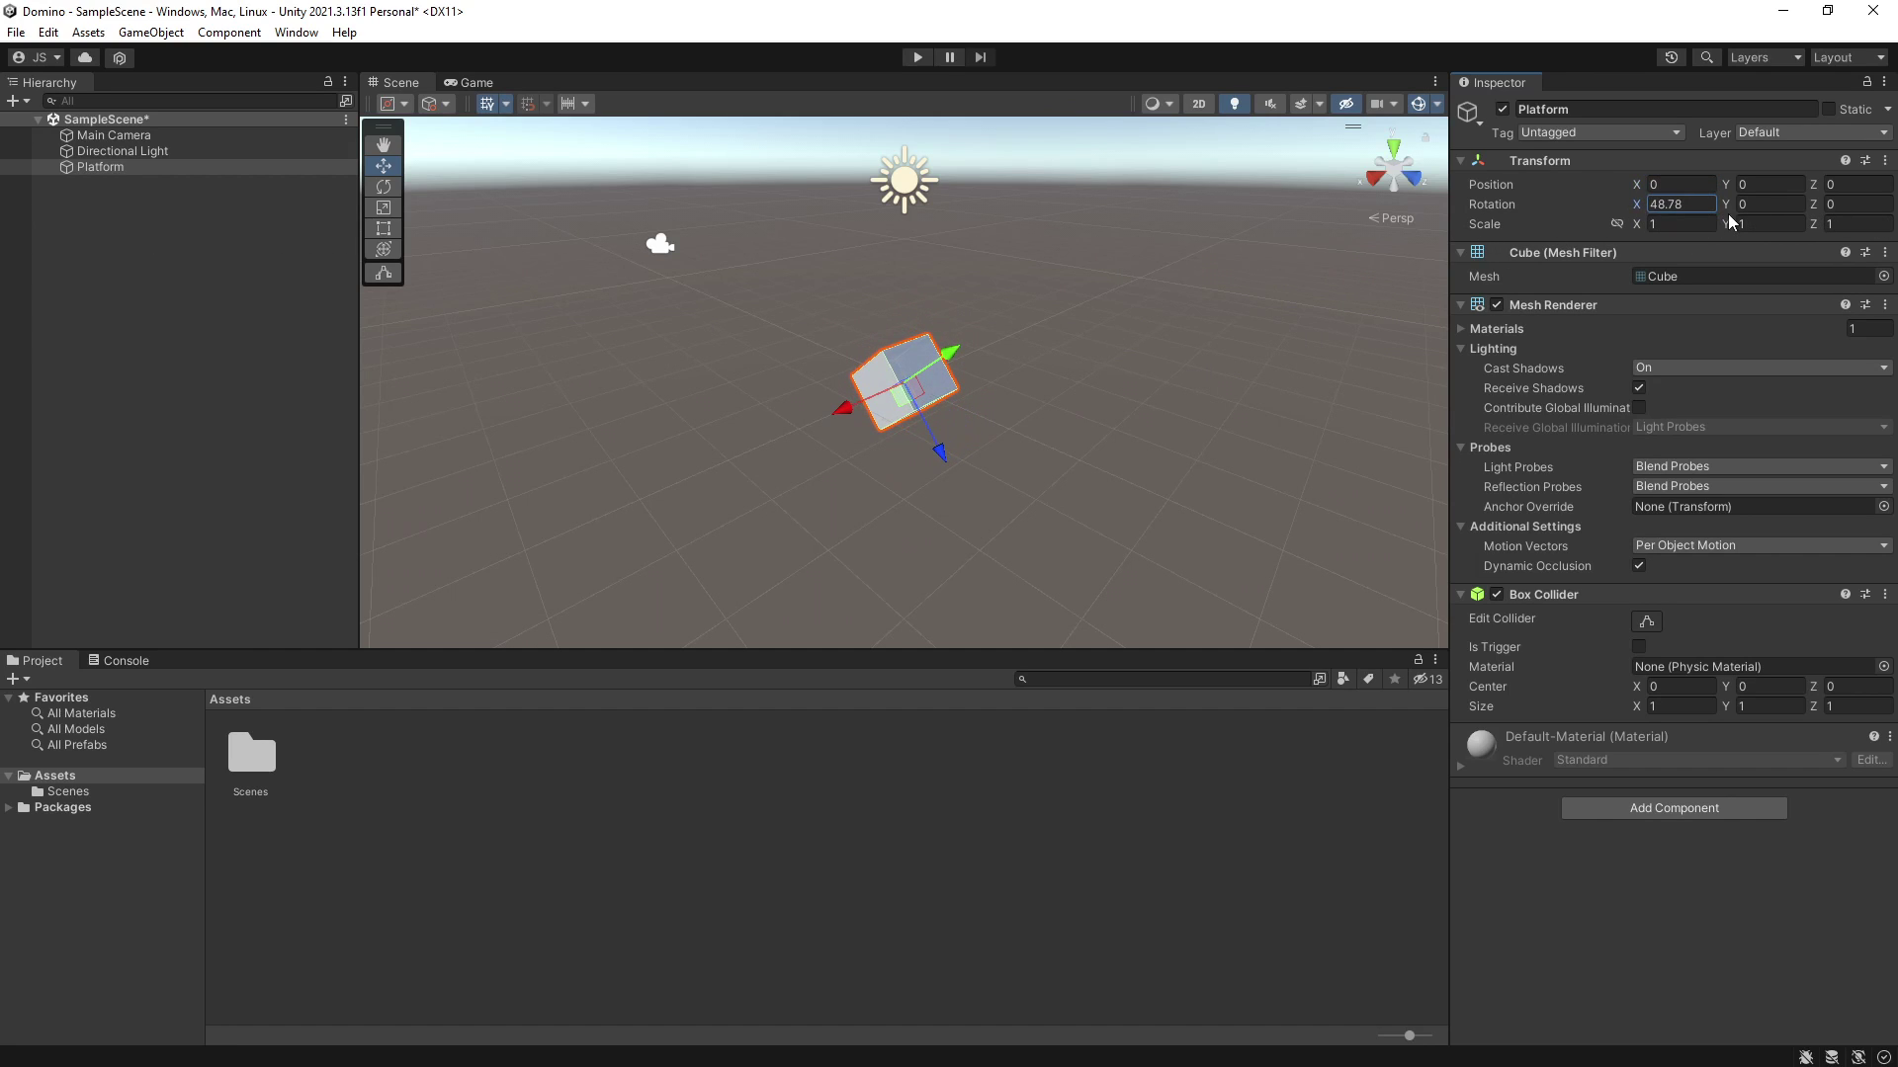
{"action": "left_click_drag", "start_coordinate": [1728, 209], "coordinate": [587, 212]}
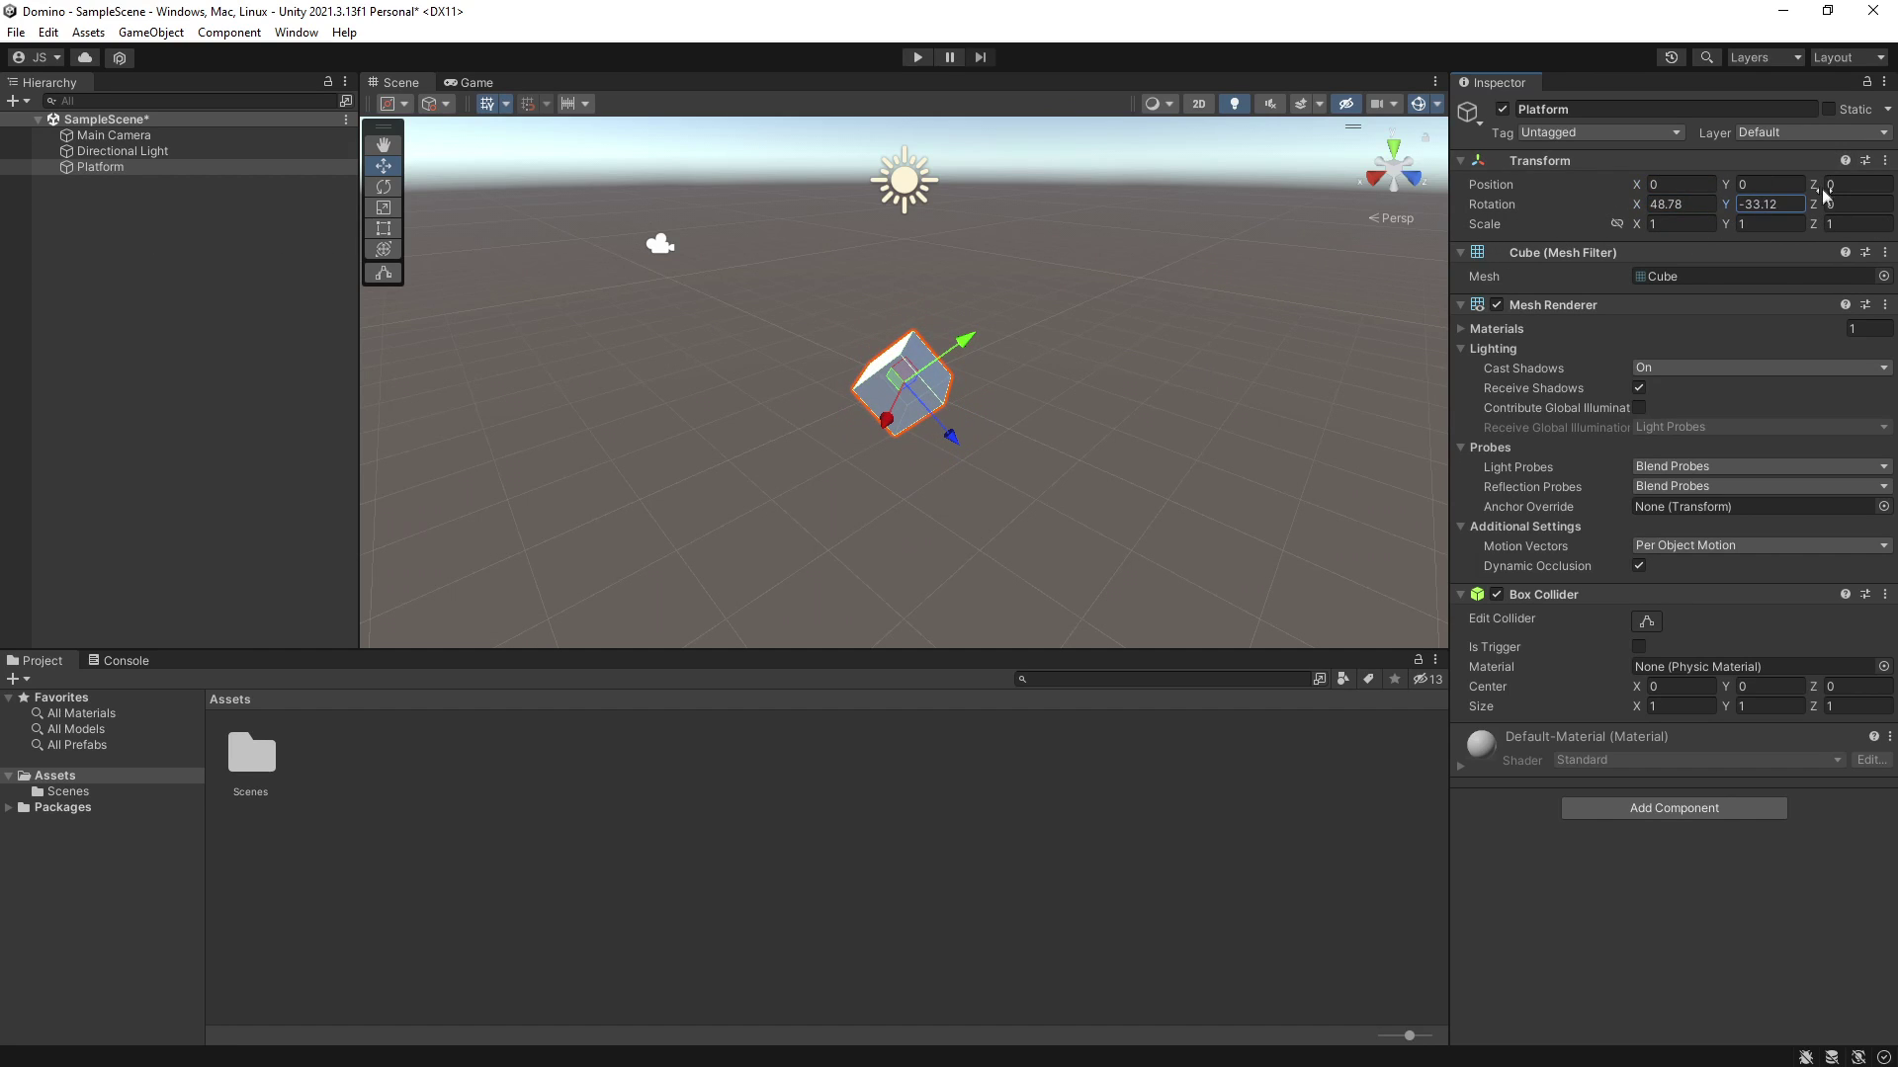
{"action": "left_click_drag", "start_coordinate": [1814, 204], "coordinate": [933, 210]}
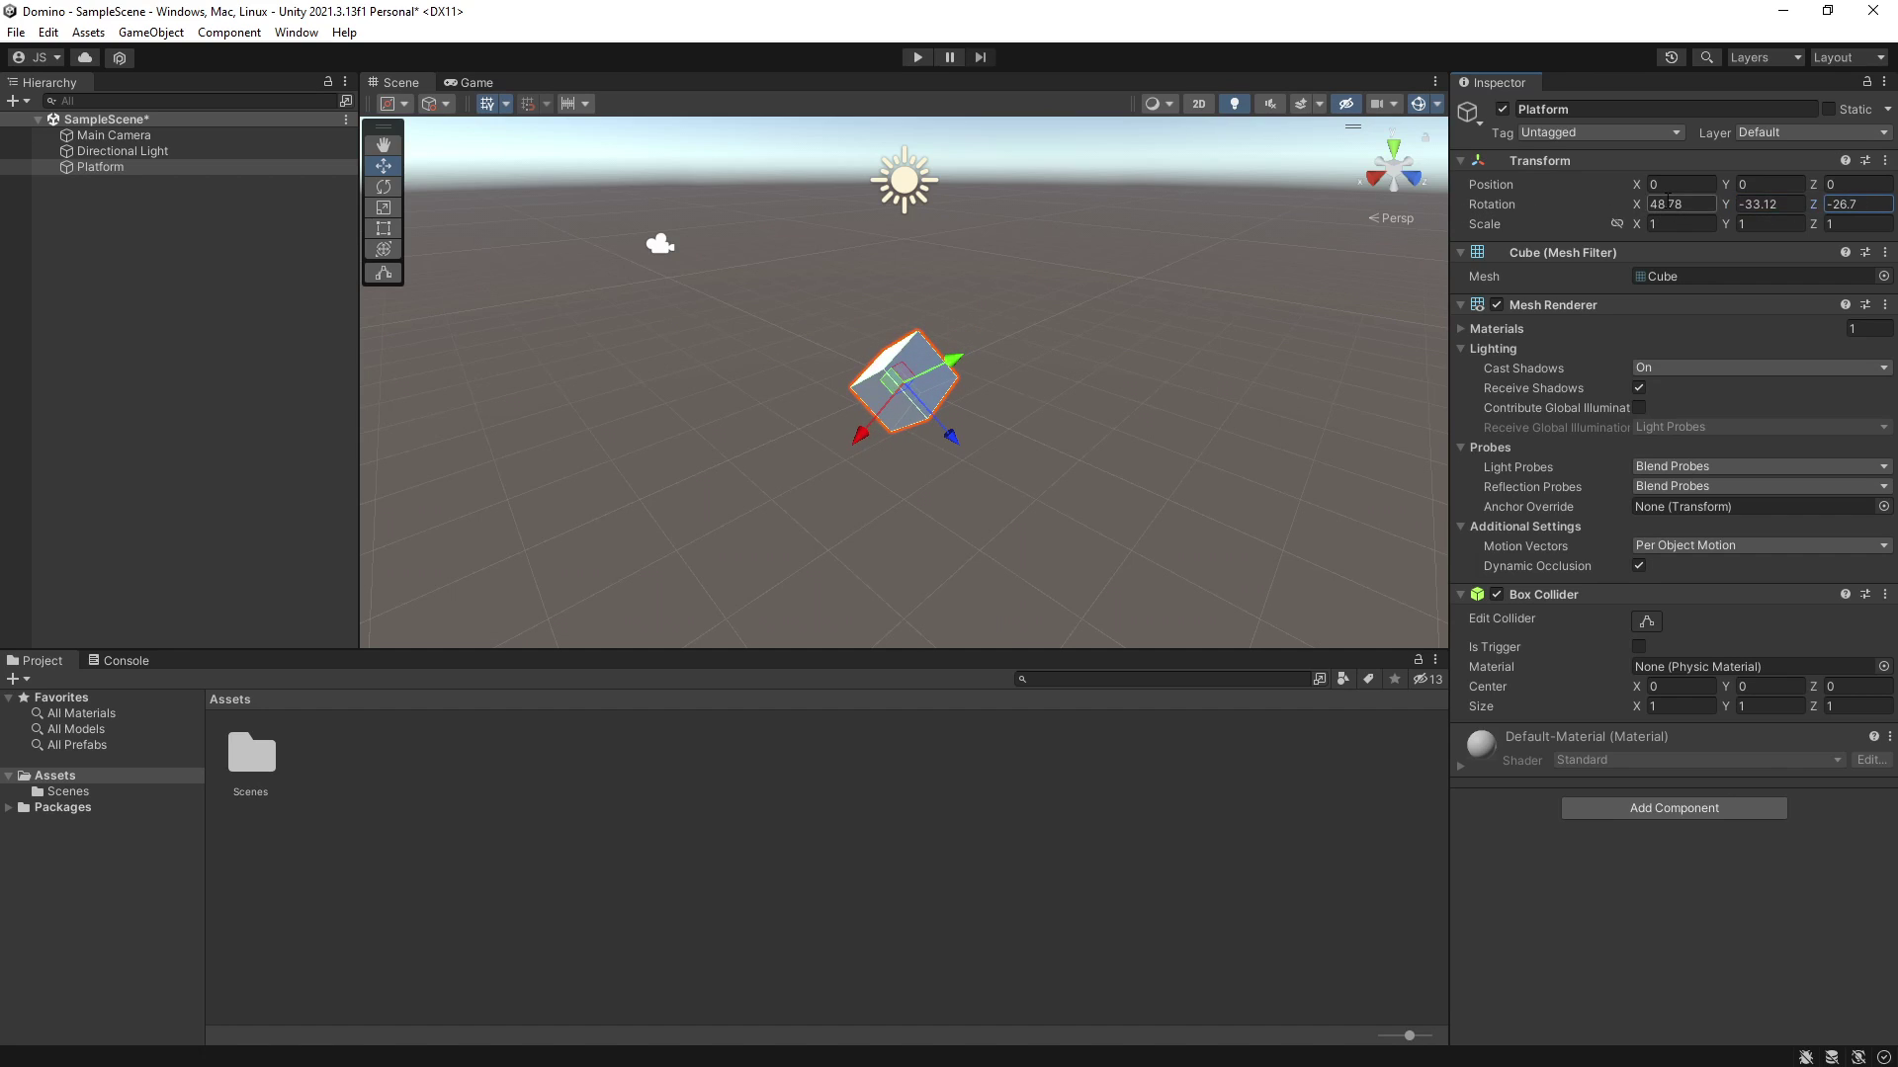
{"action": "left_click", "coordinate": [1697, 200]}
{"action": "type", "text": "0"}
{"action": "key", "text": "Tab"}
{"action": "type", "text": "0"}
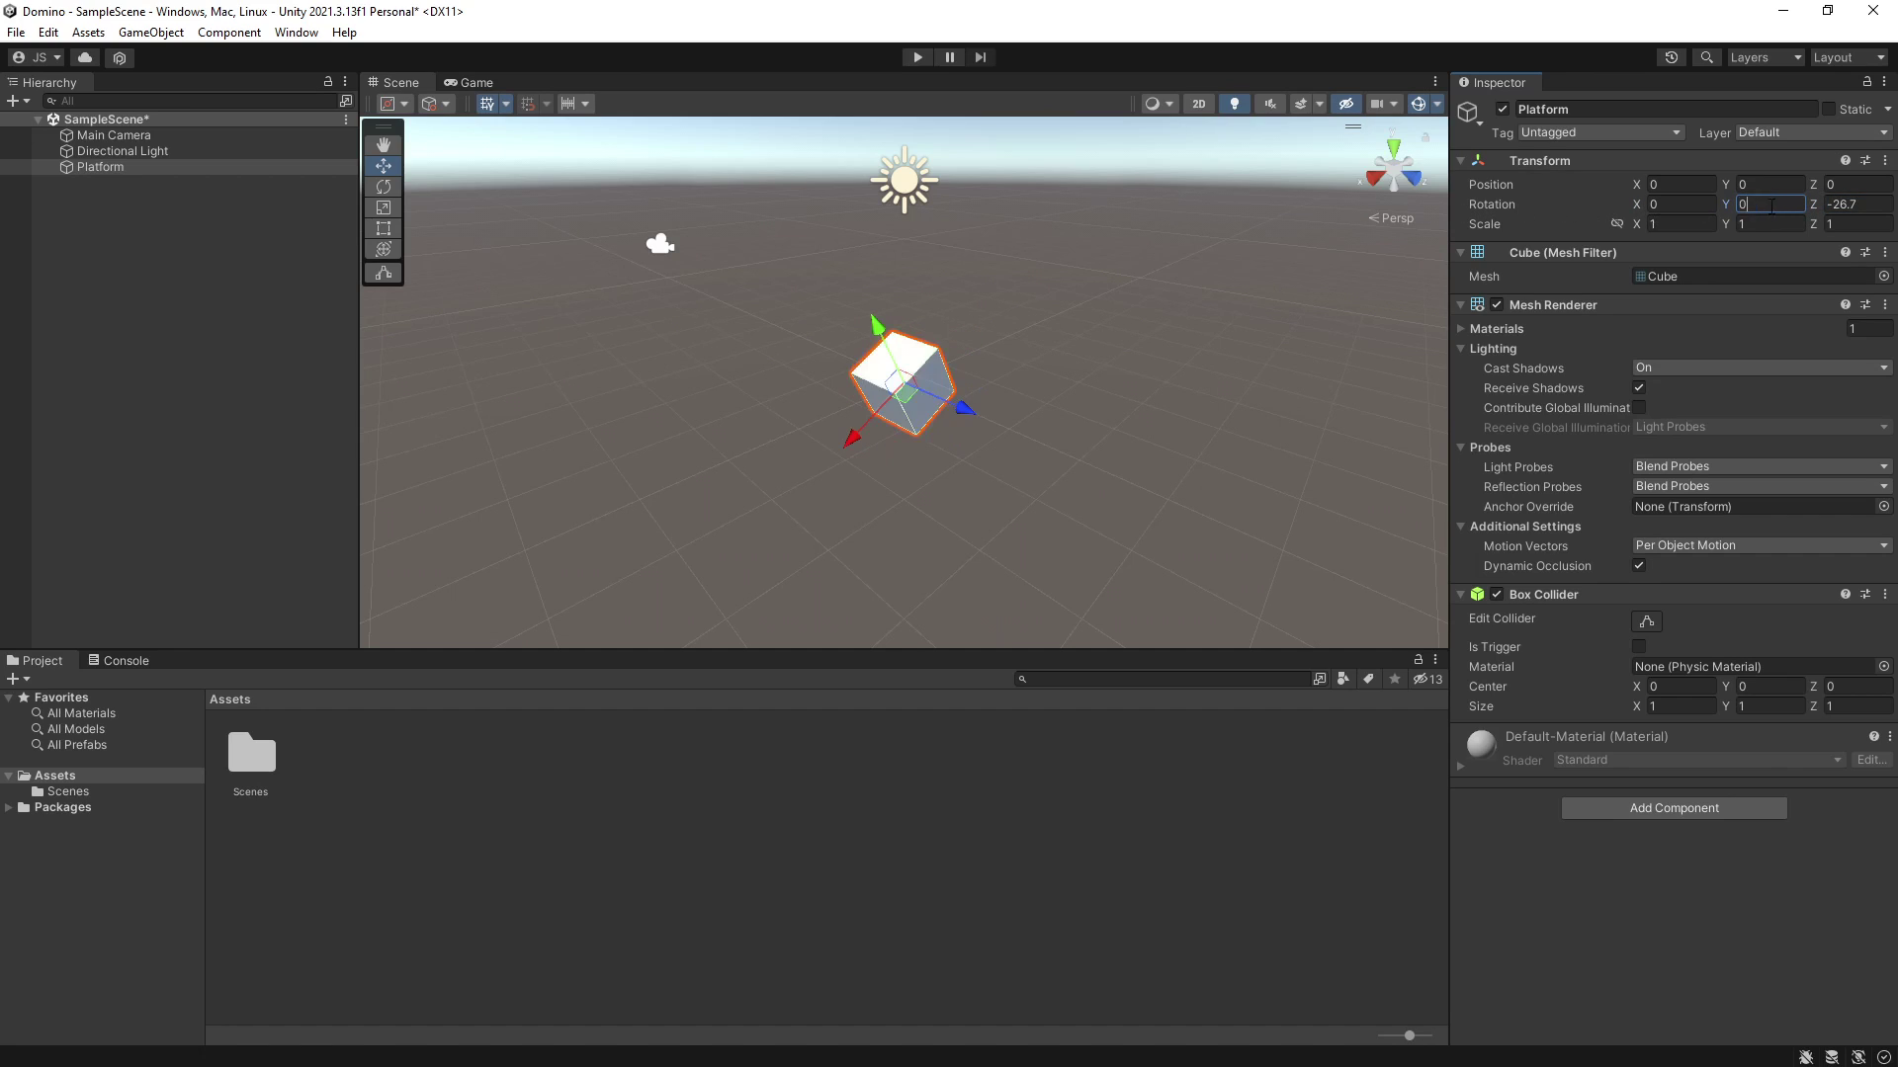
{"action": "key", "text": "Tab"}
{"action": "type", "text": "0"}
{"action": "key", "text": "Return"}
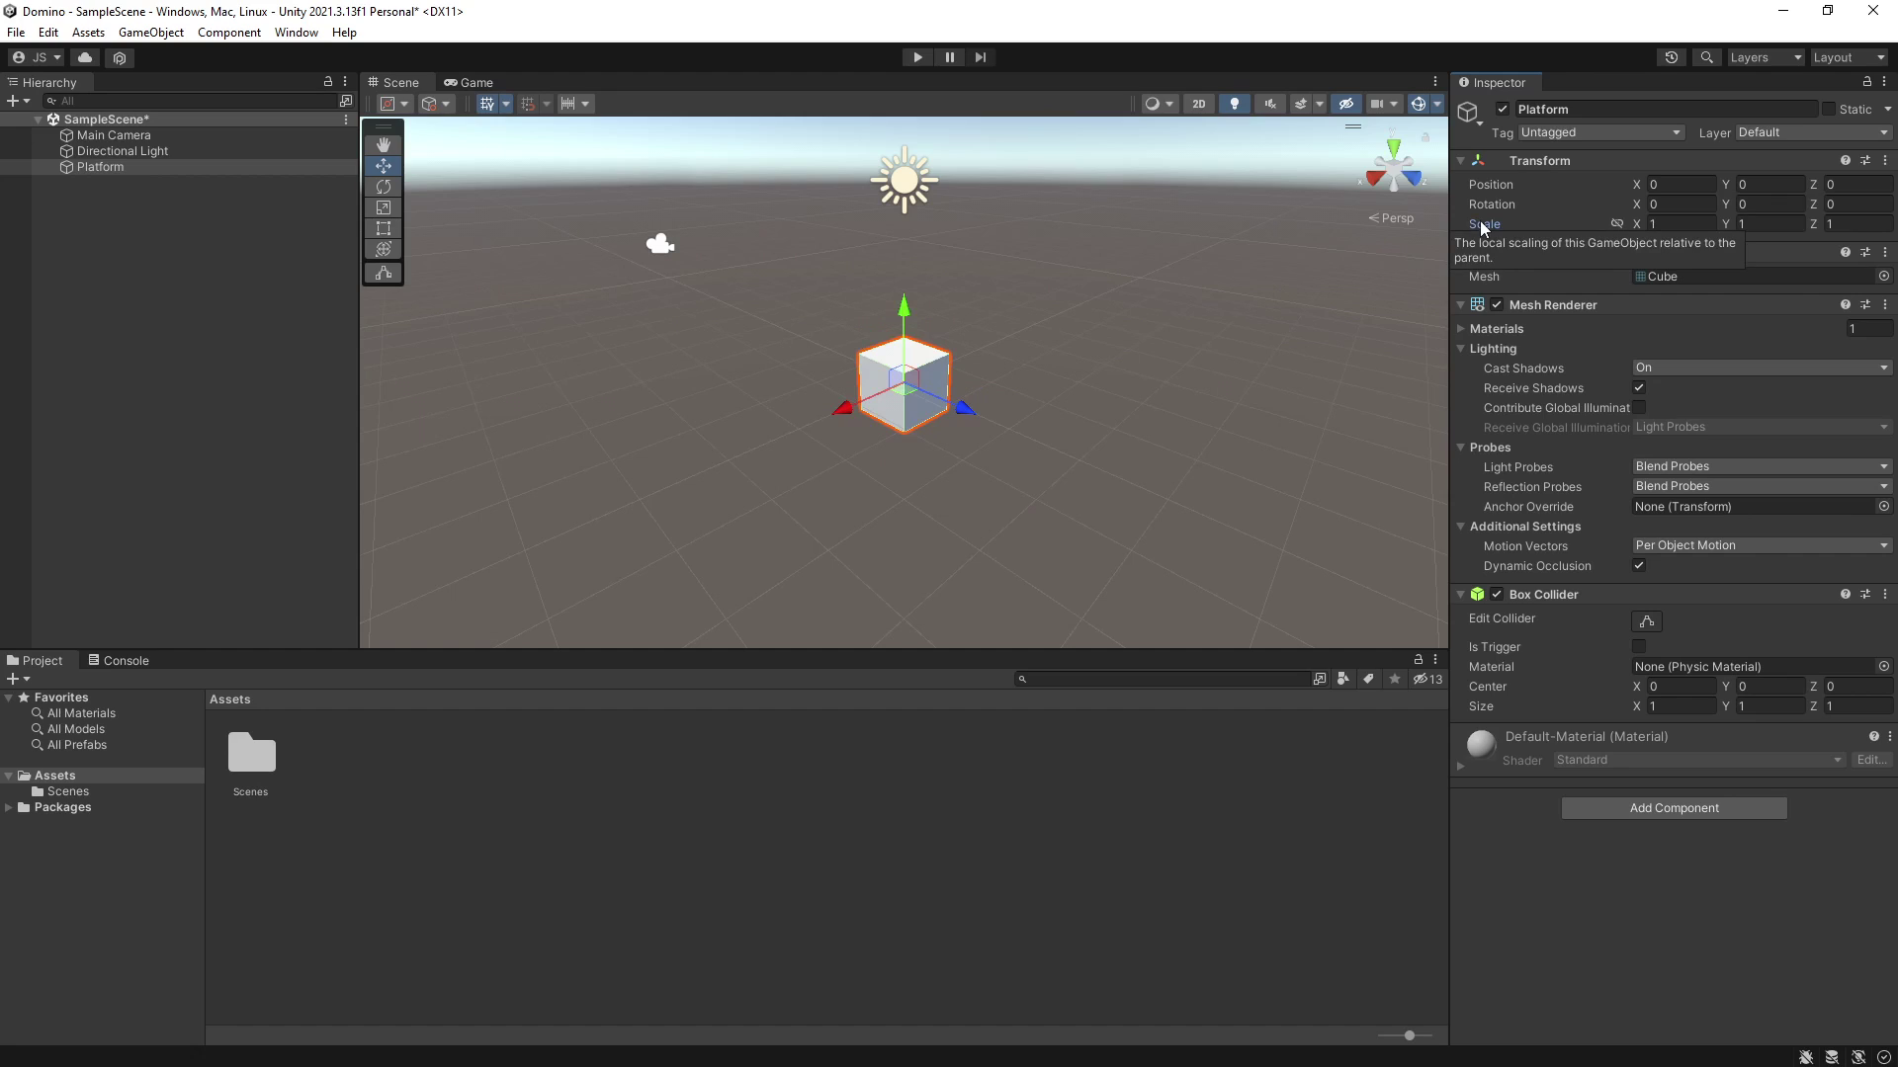
{"action": "left_click", "coordinate": [1674, 224]}
Step: Set the Platform's scale to X 10, Y 0.5, Z 5 and frame it in the Scene view
{"action": "type", "text": "10"}
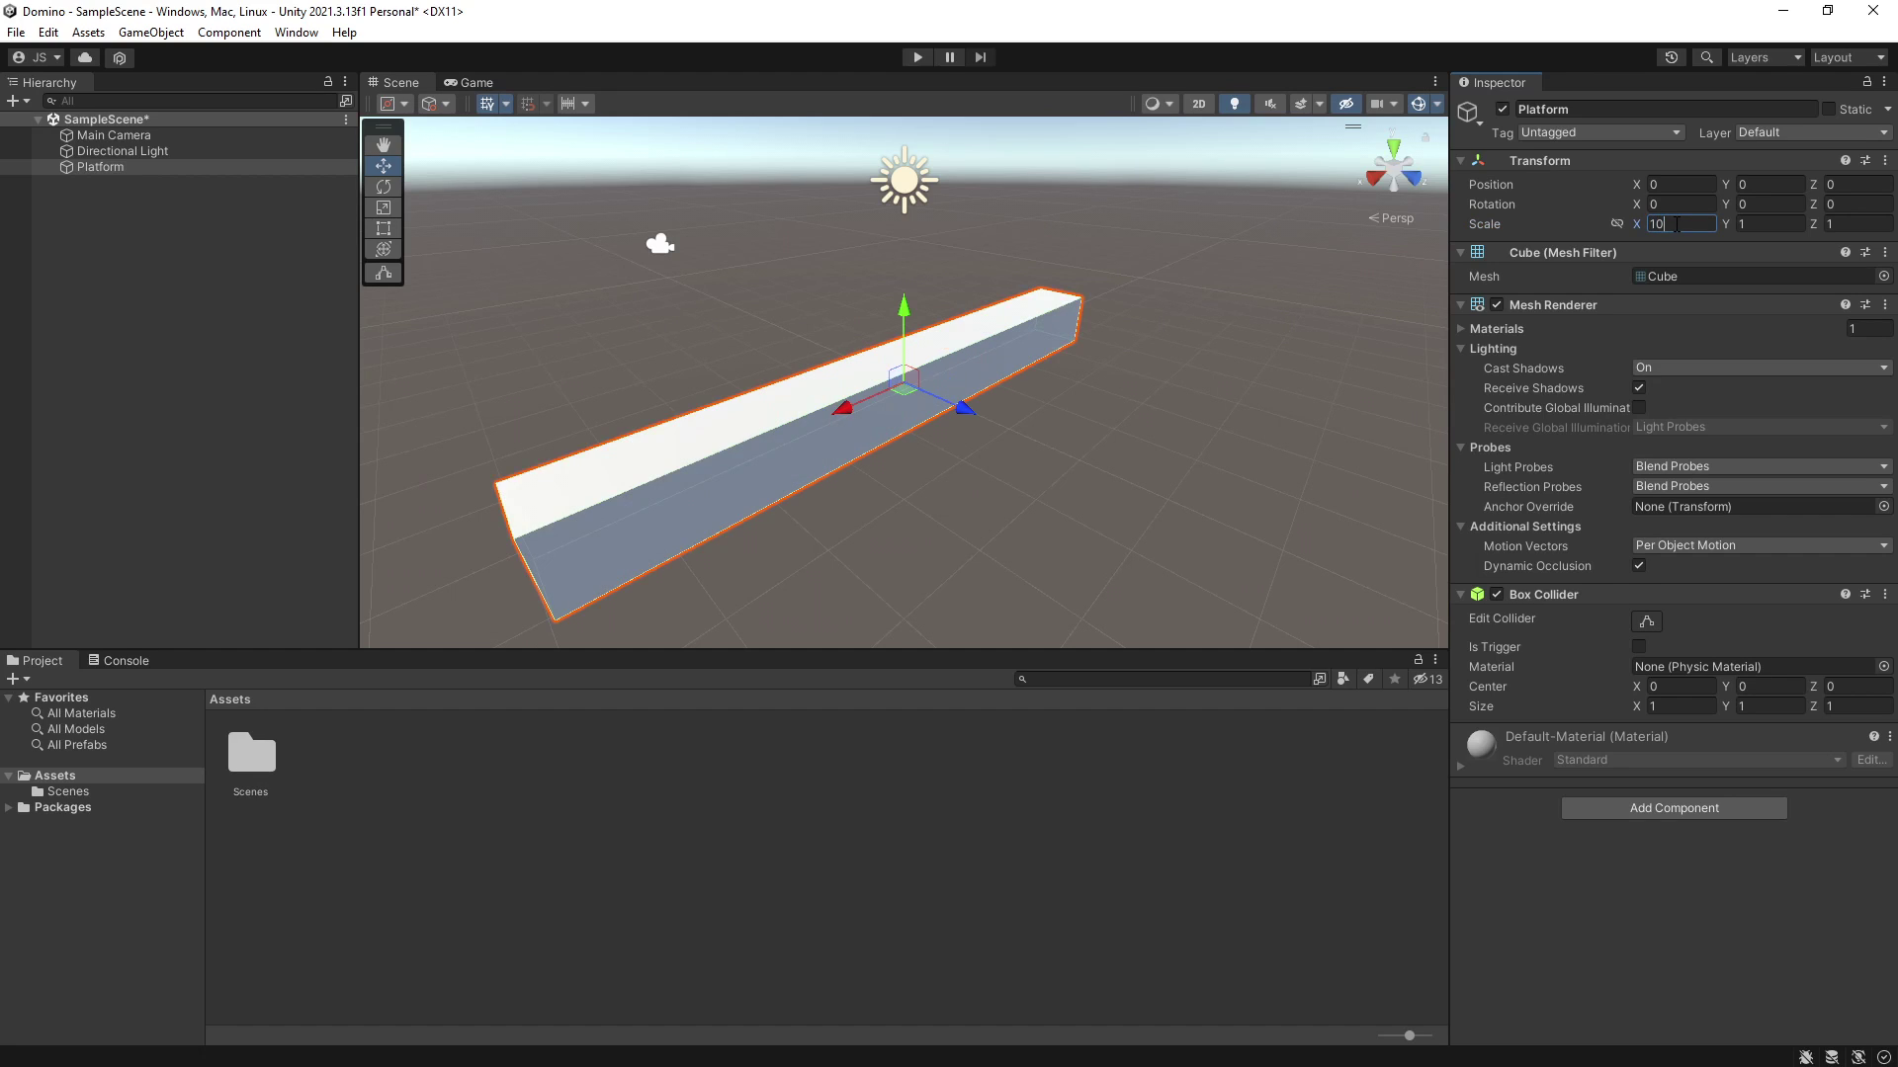
{"action": "key", "text": "Tab"}
{"action": "type", "text": ".5"}
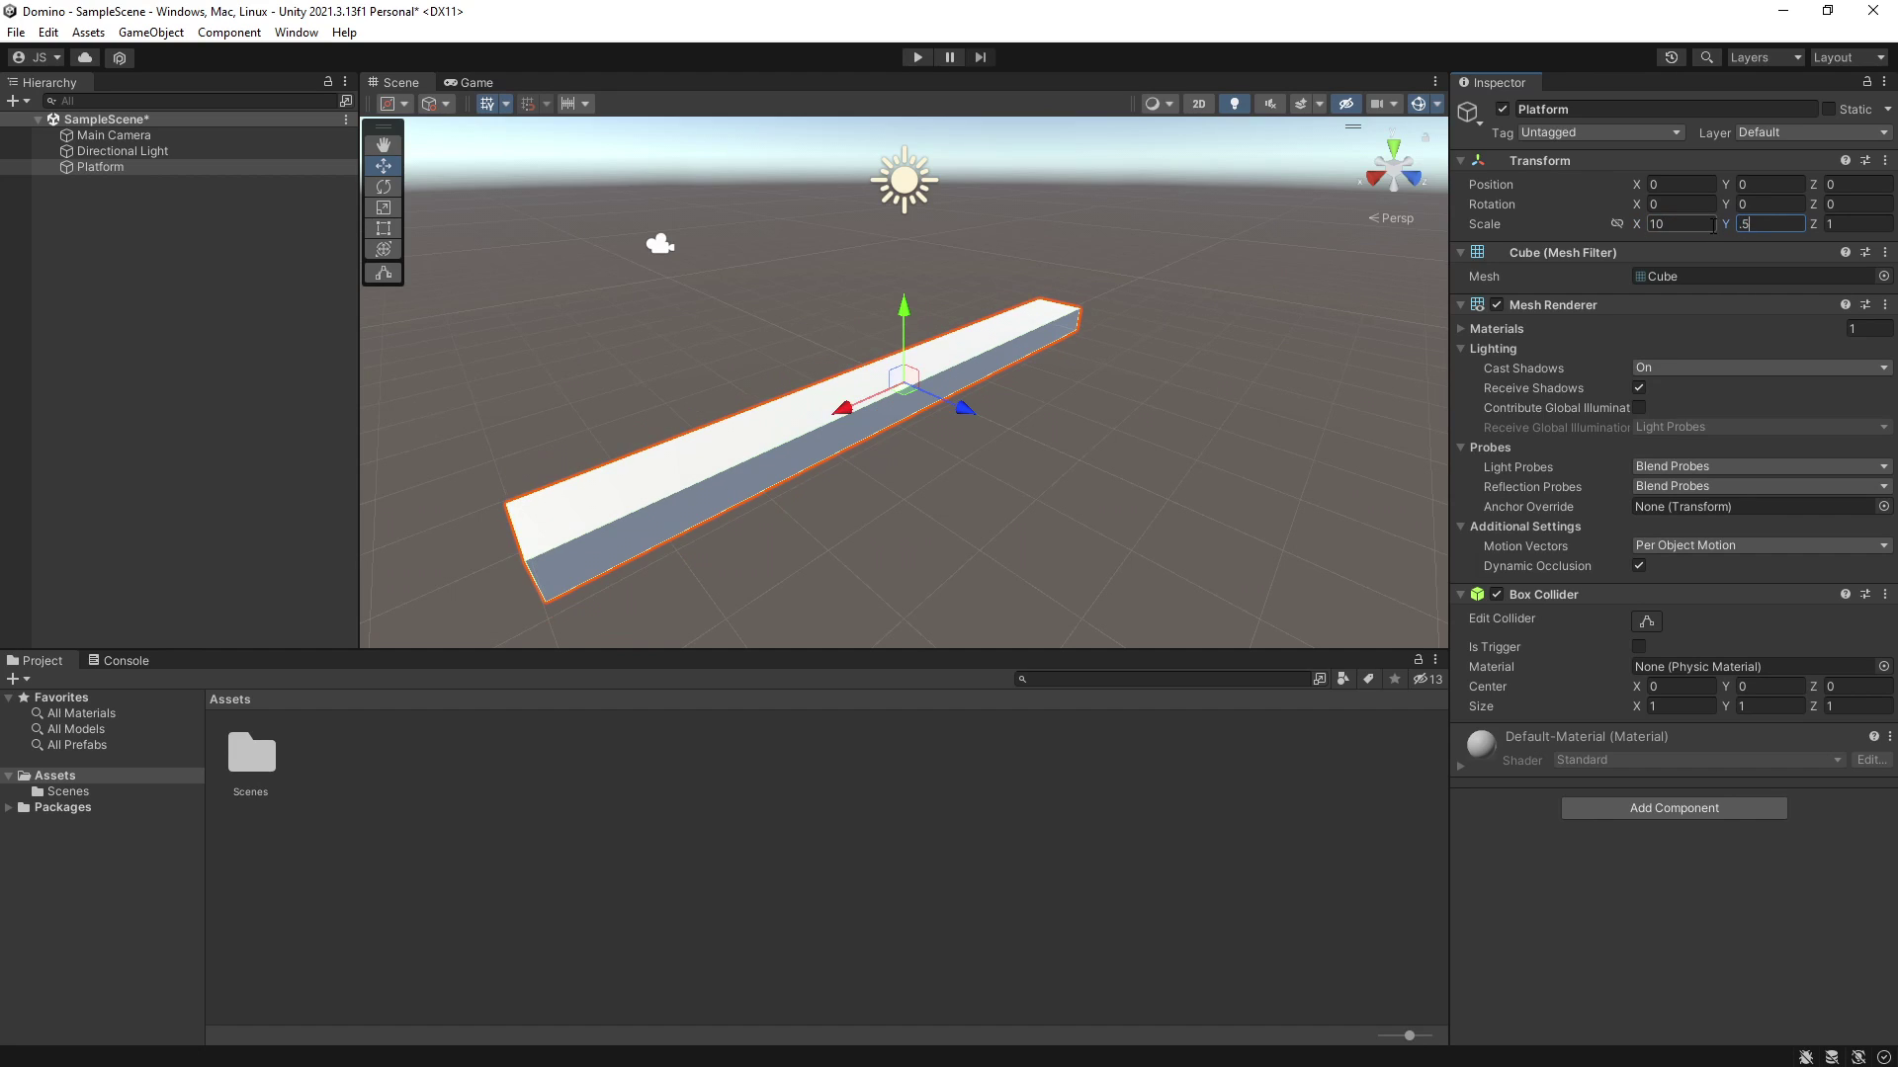
{"action": "key", "text": "Tab"}
{"action": "type", "text": "5"}
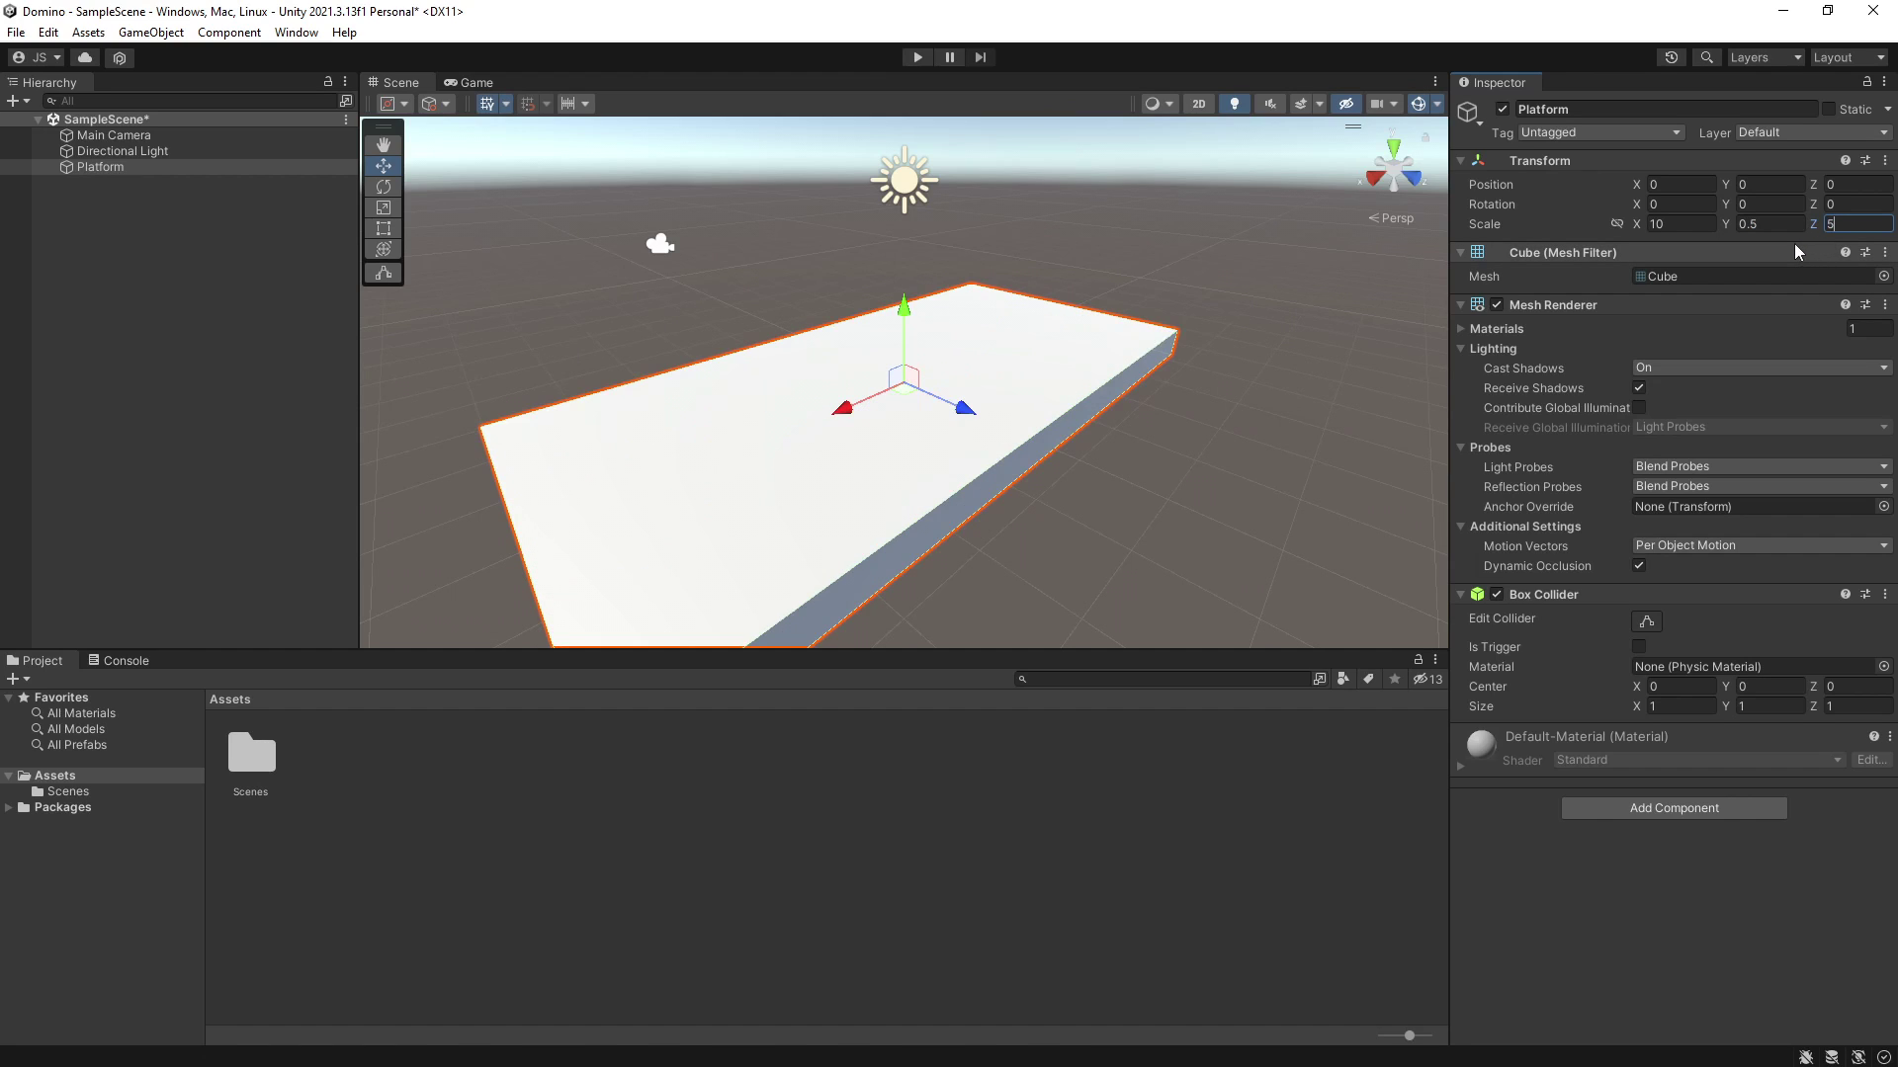
{"action": "scroll", "coordinate": [1165, 374], "scroll_direction": "down", "scroll_amount": 2}
{"action": "scroll", "coordinate": [1148, 374], "scroll_direction": "down", "scroll_amount": 3}
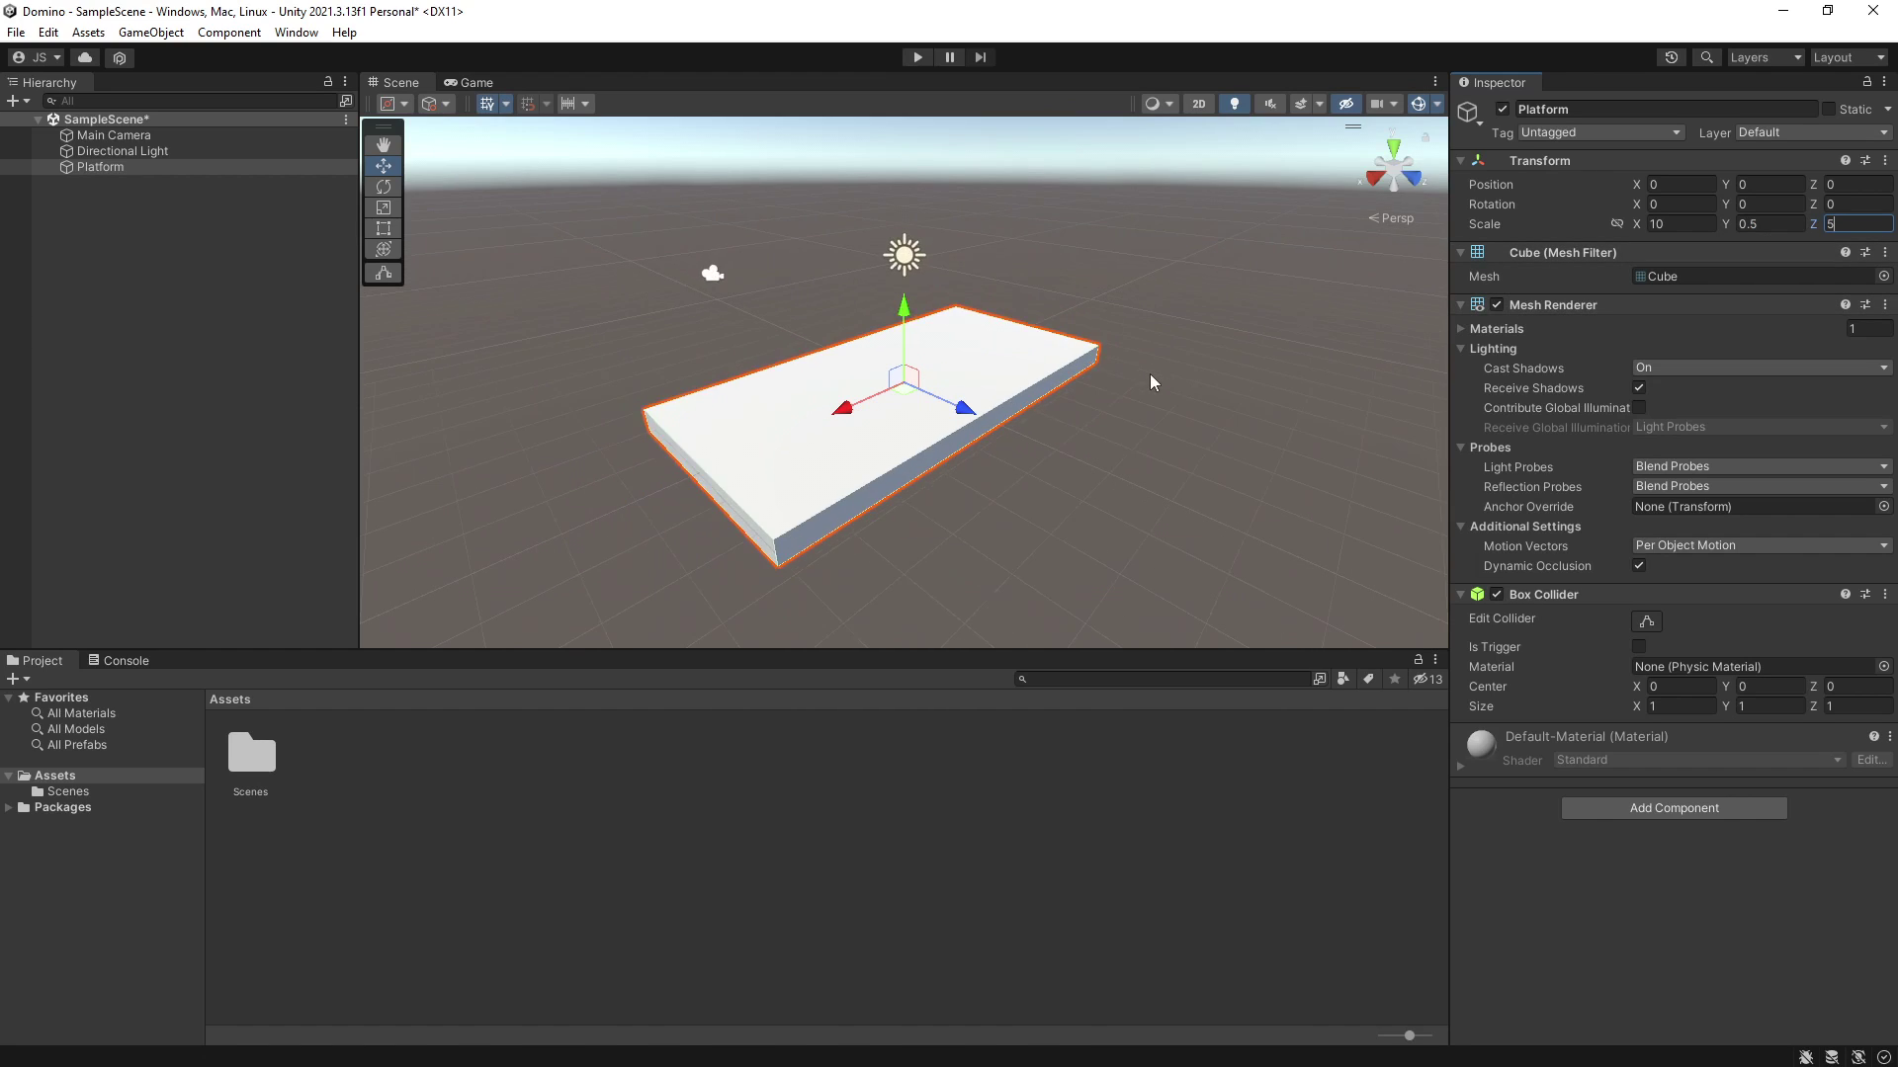
{"action": "scroll", "coordinate": [1148, 371], "scroll_direction": "up", "scroll_amount": 1}
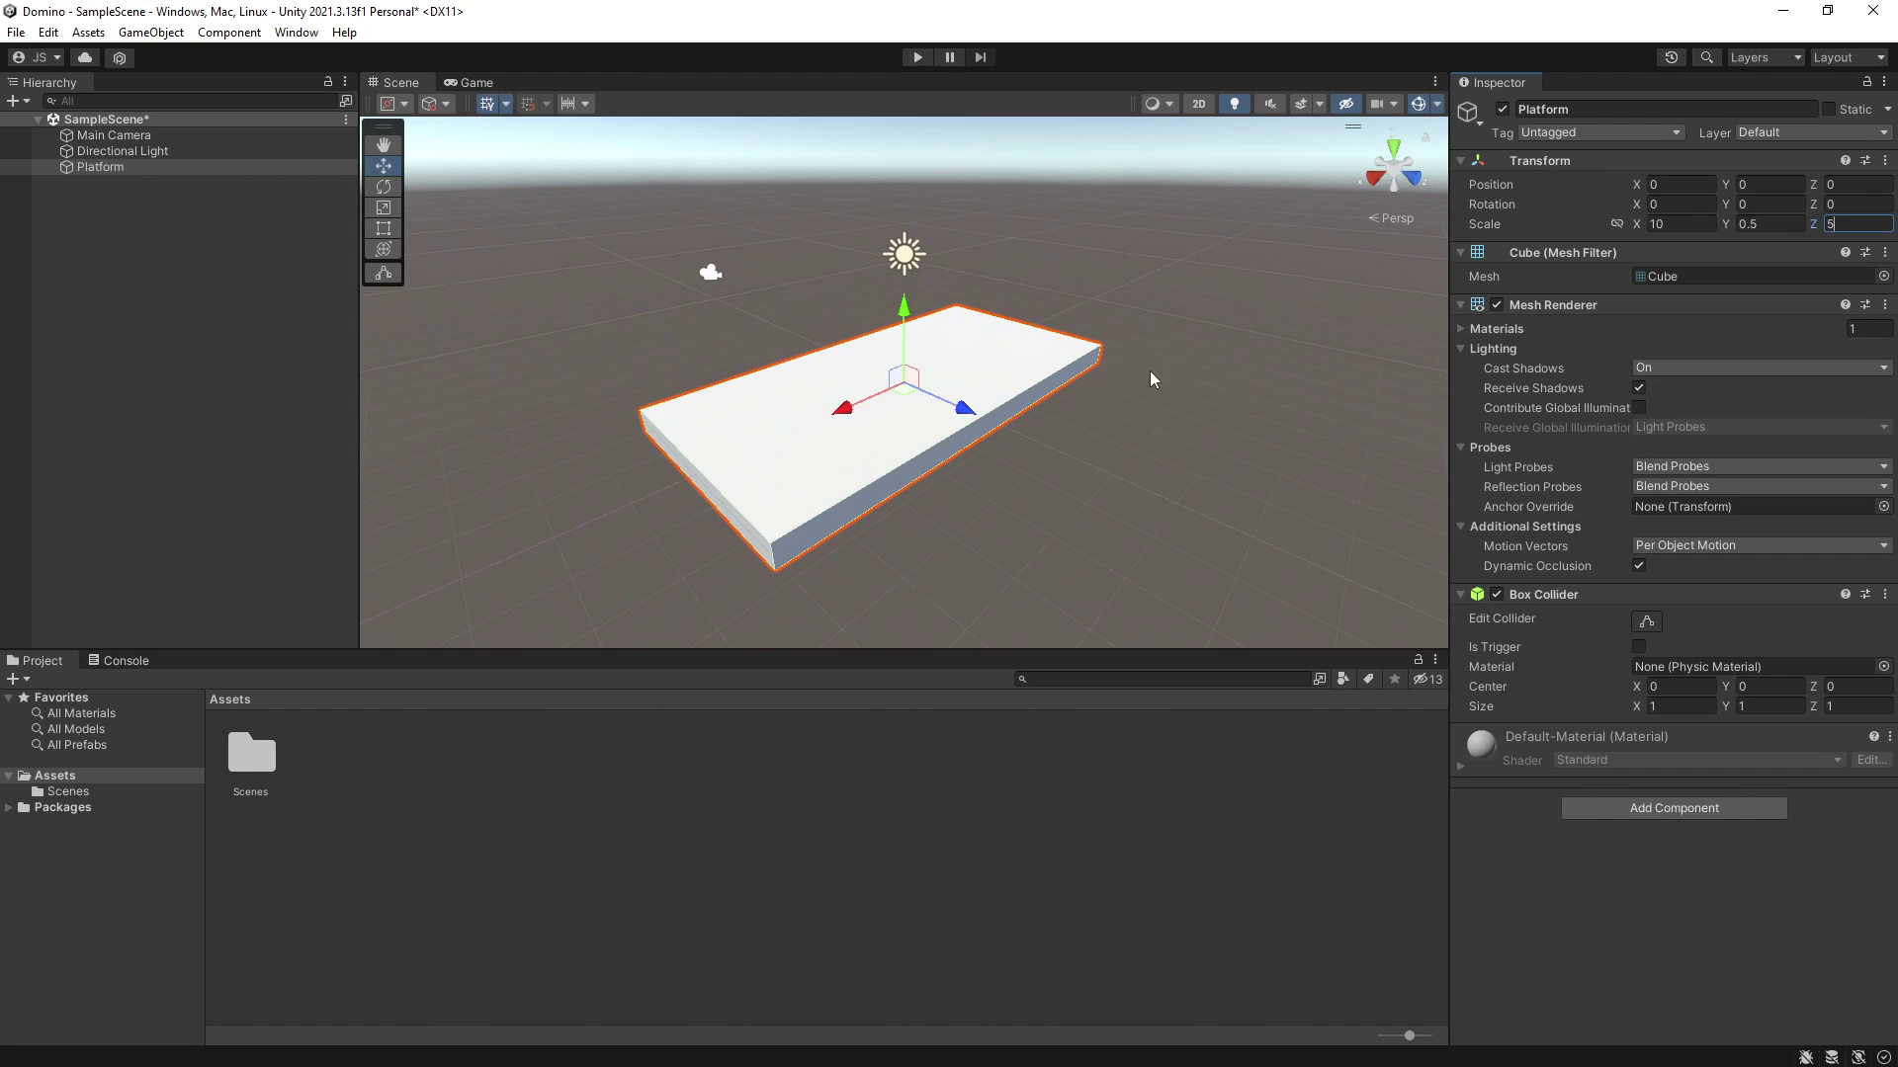
{"action": "mouse_move", "coordinate": [1144, 445]}
{"action": "middle_mouse_down"}
{"action": "mouse_move", "coordinate": [1324, 465]}
{"action": "mouse_move", "coordinate": [1038, 435]}
{"action": "mouse_move", "coordinate": [1221, 472]}
{"action": "mouse_move", "coordinate": [1166, 468]}
{"action": "middle_mouse_up"}
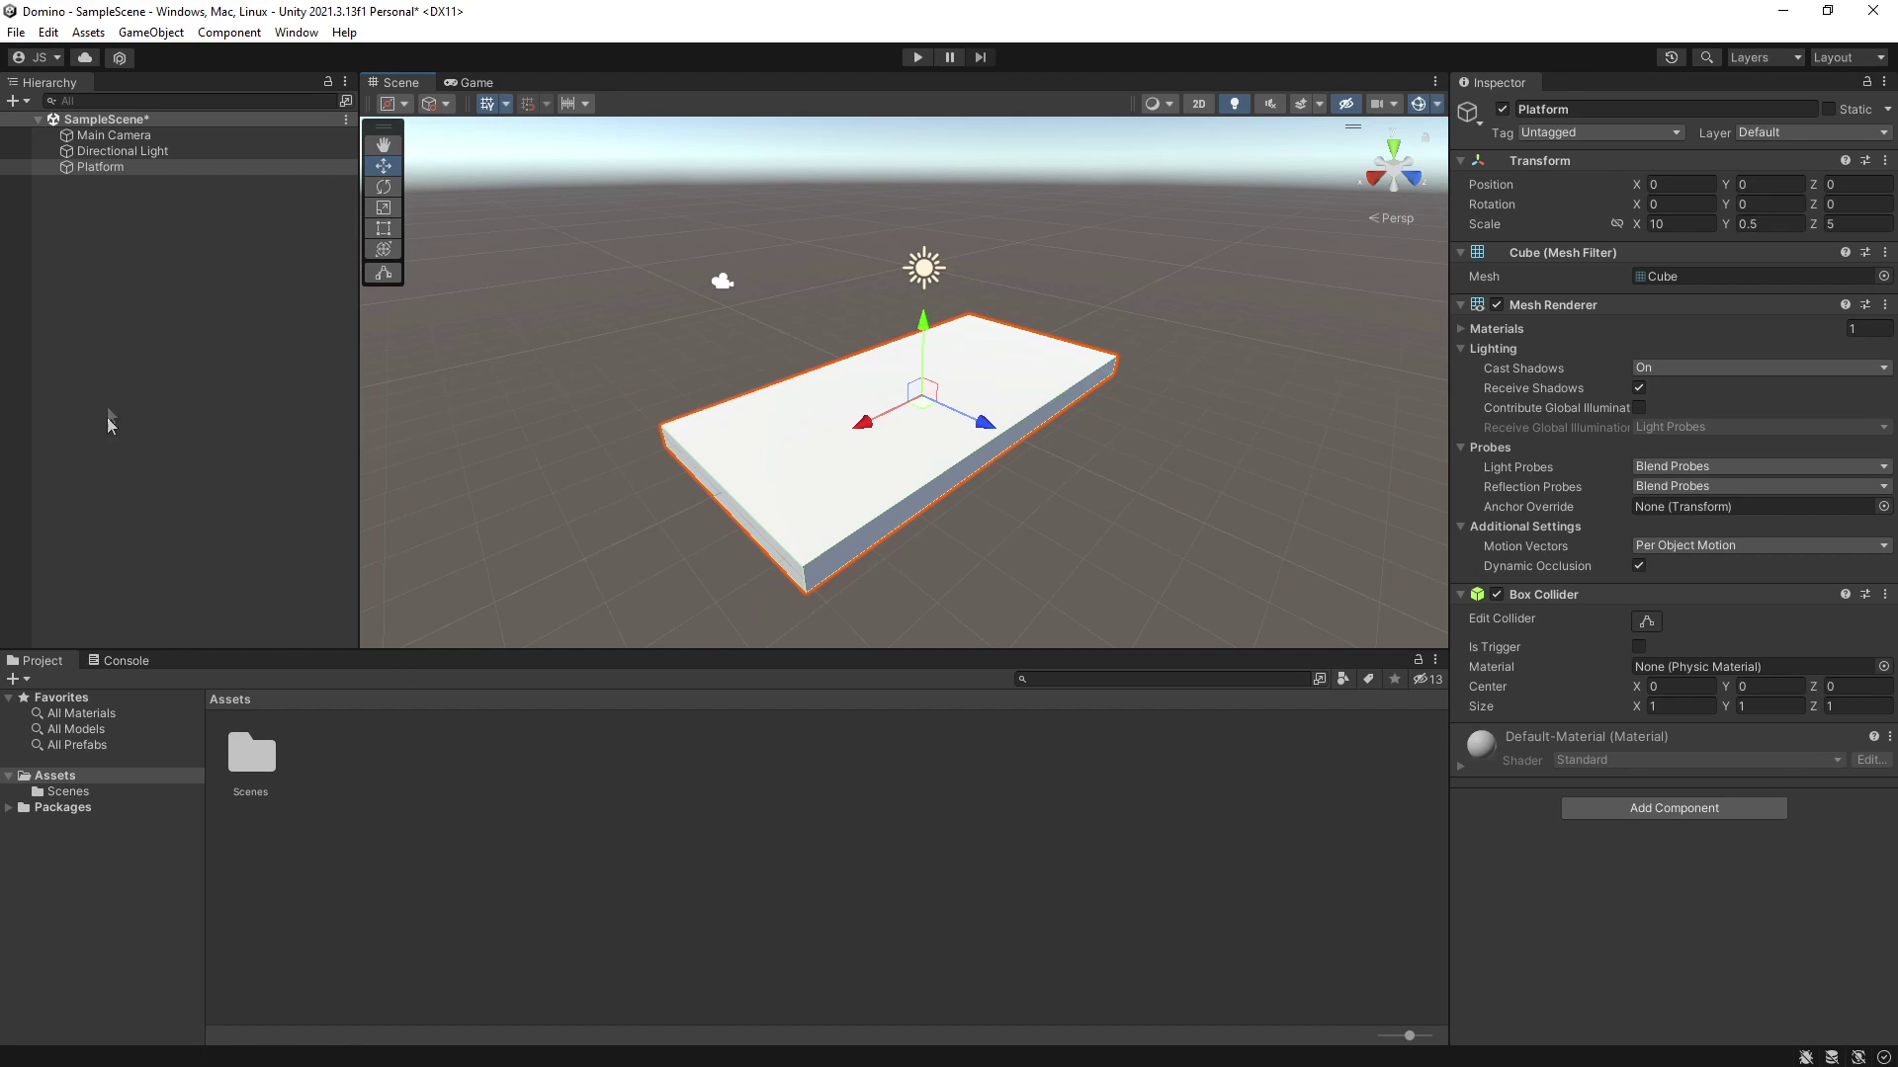
Step: Add a second cube to the scene and name it Domino
{"action": "left_click", "coordinate": [120, 311]}
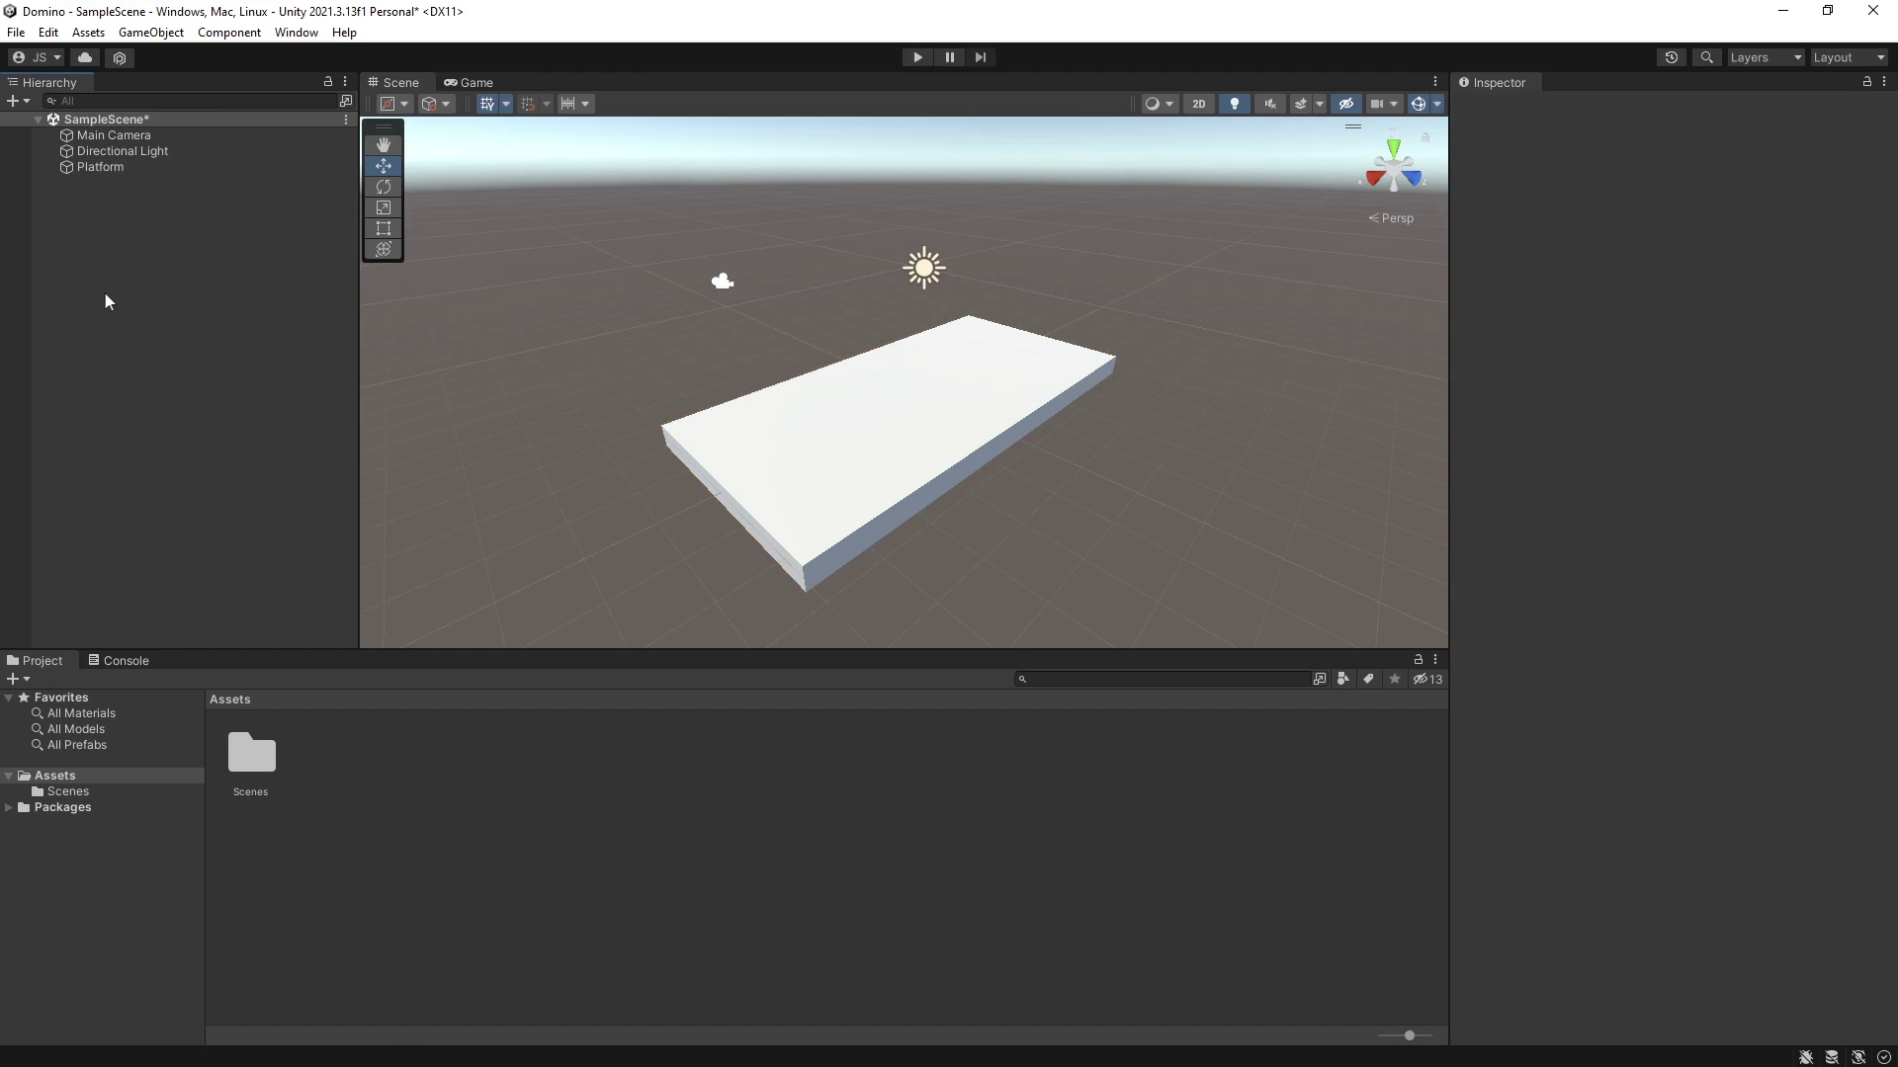
{"action": "right_click", "coordinate": [122, 257]}
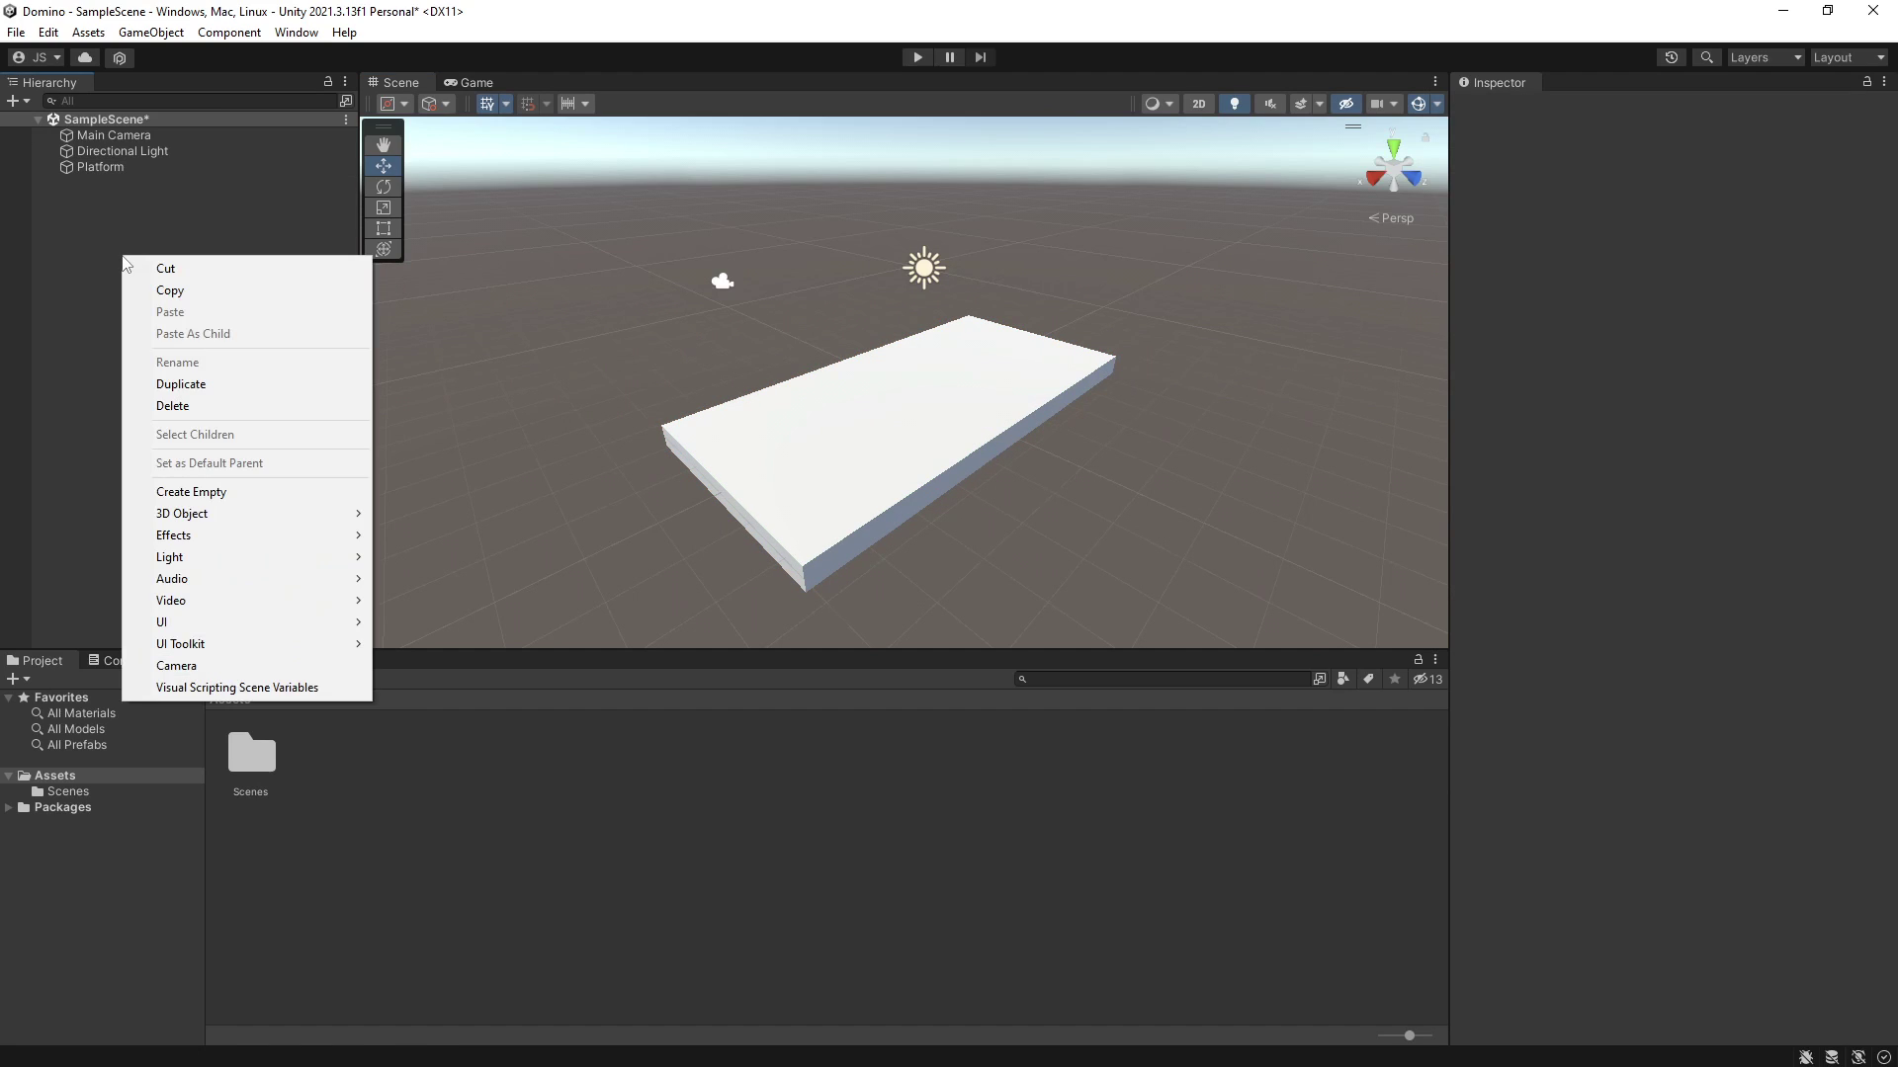
{"action": "mouse_move", "coordinate": [286, 523]}
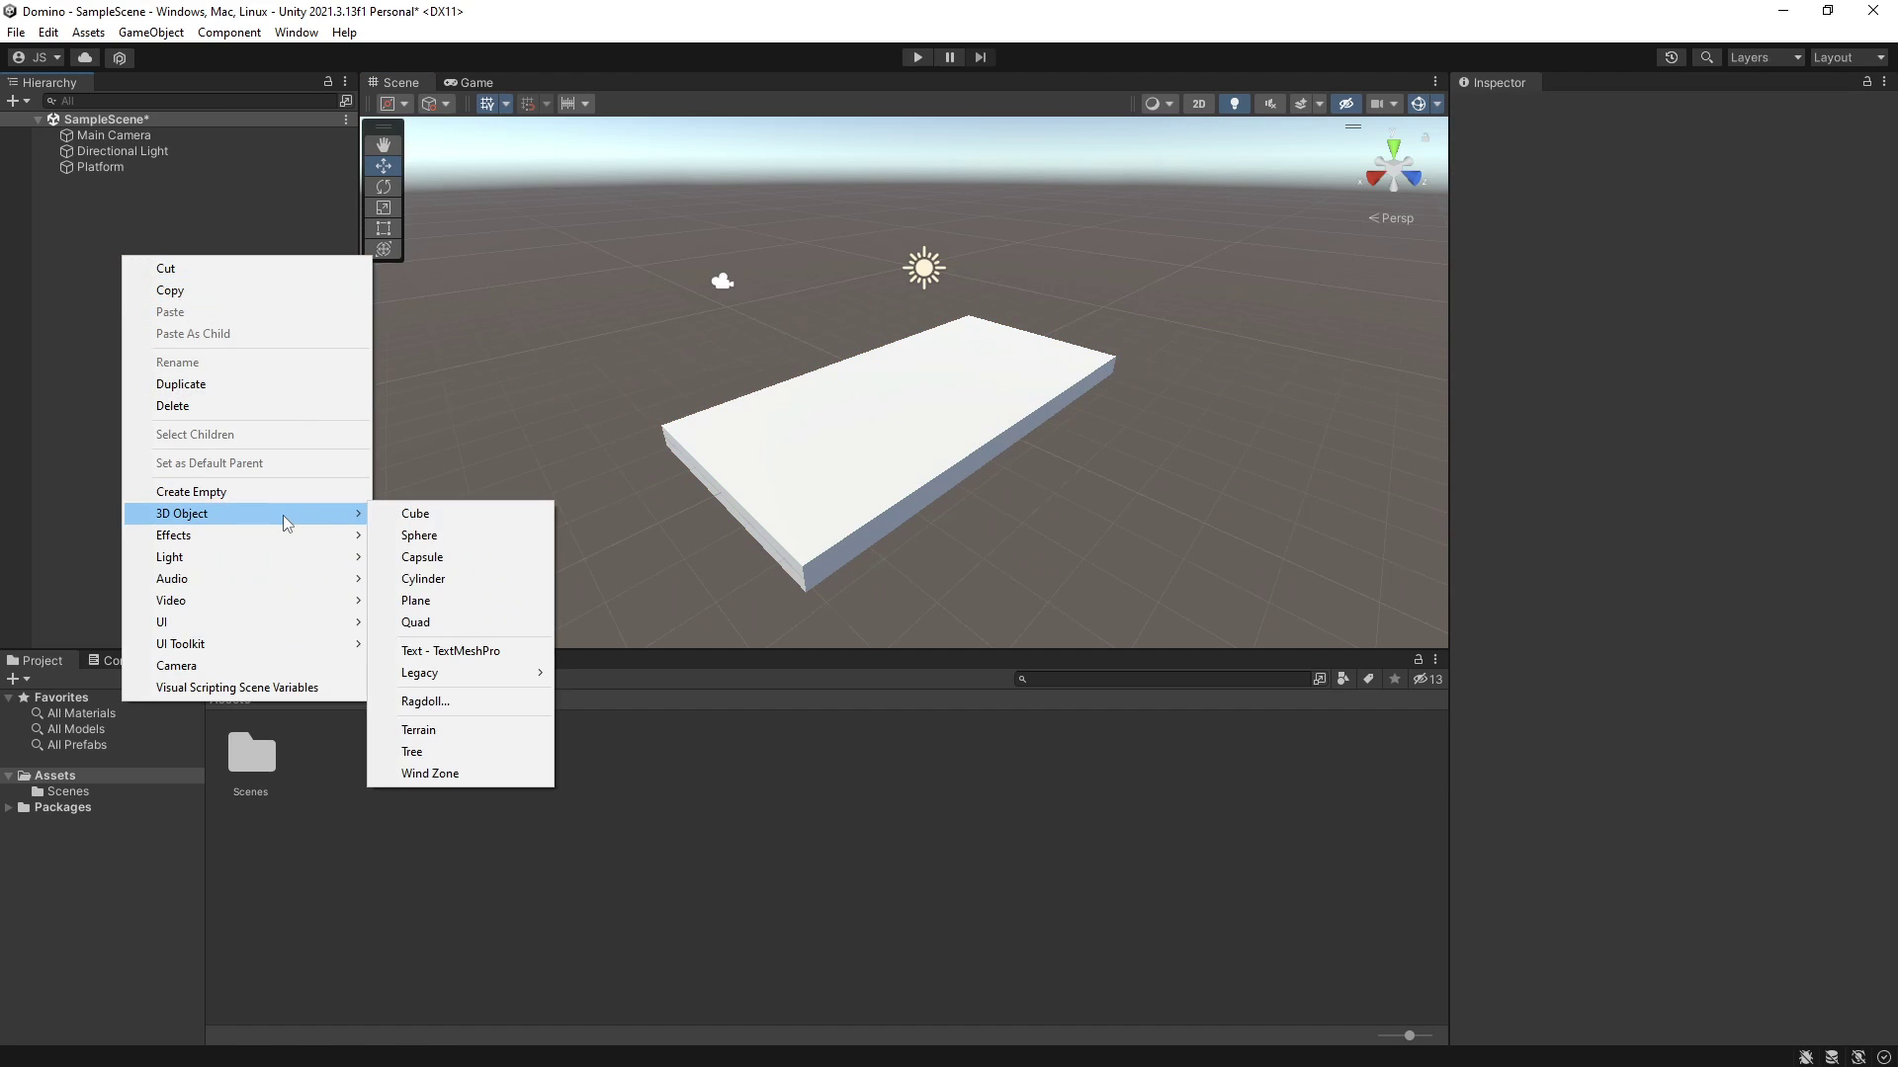
{"action": "left_click", "coordinate": [413, 515]}
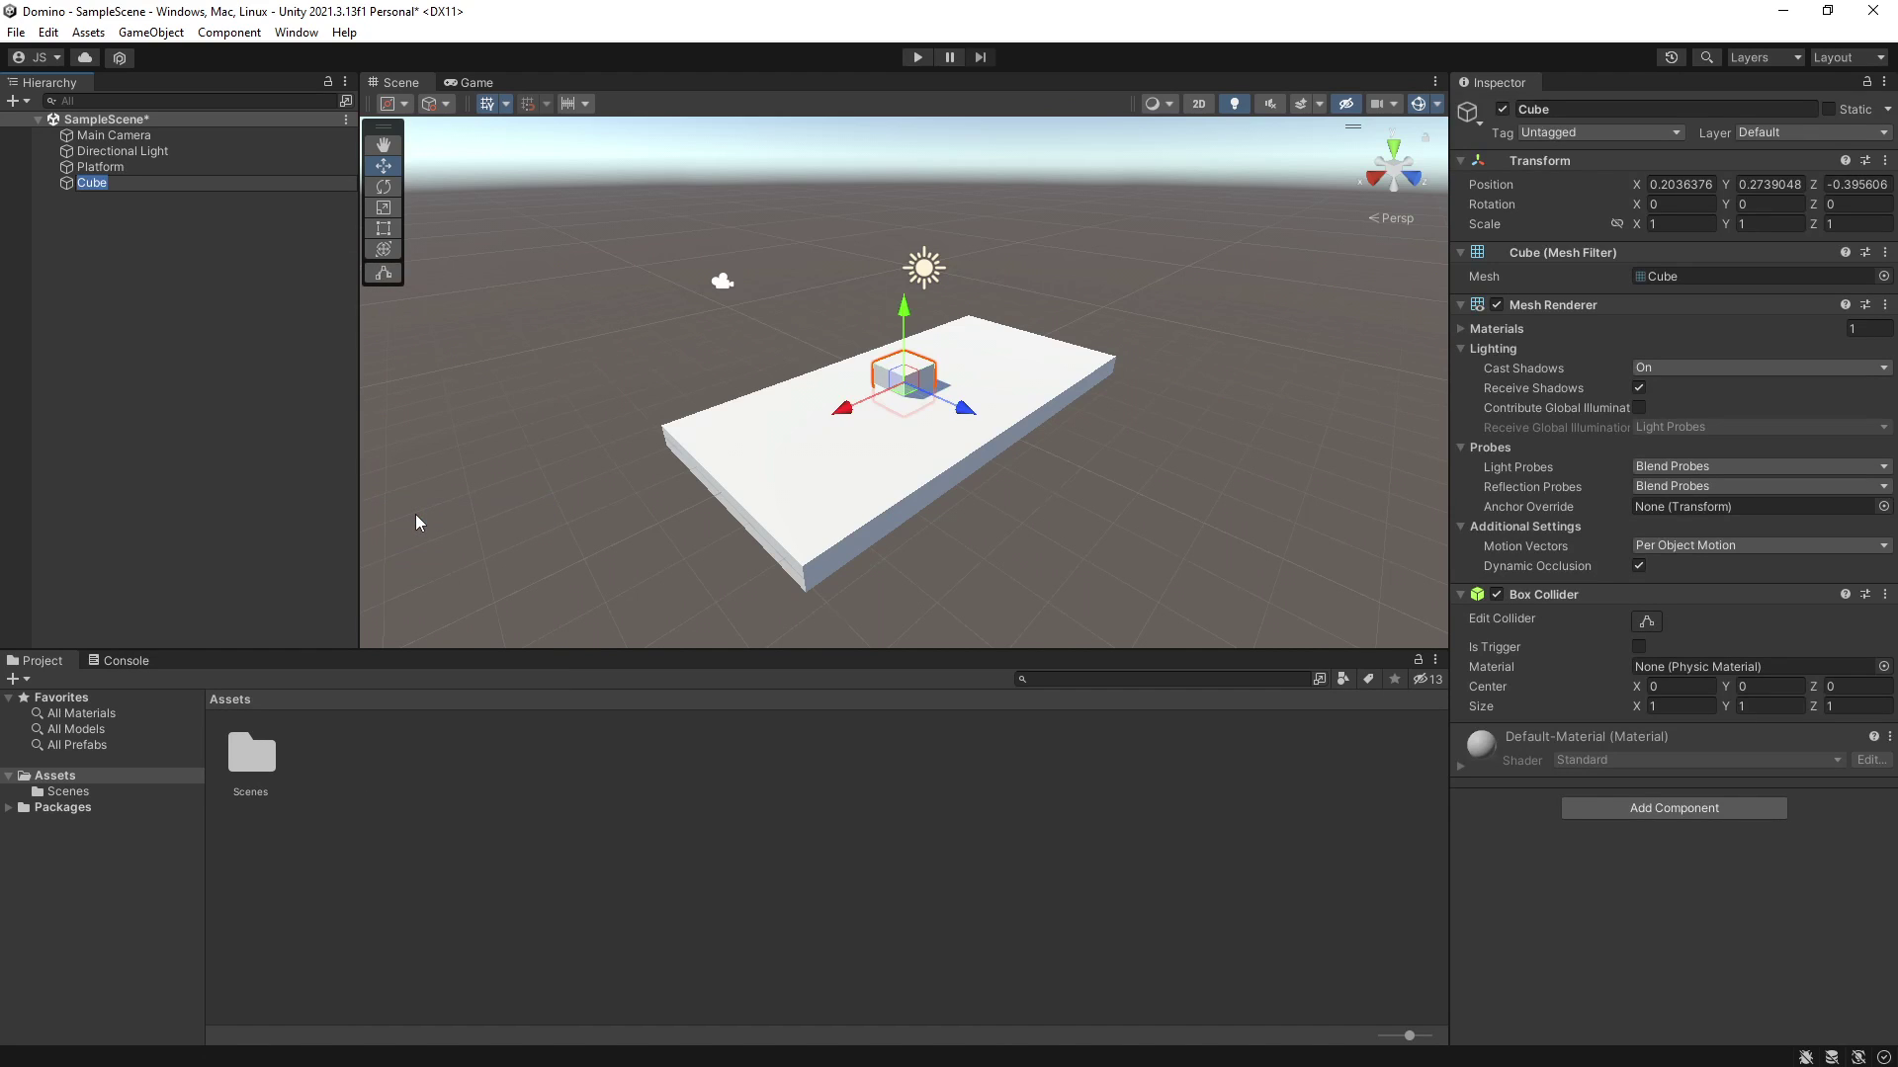
{"action": "left_click", "coordinate": [1559, 111]}
{"action": "type", "text": "Domino"}
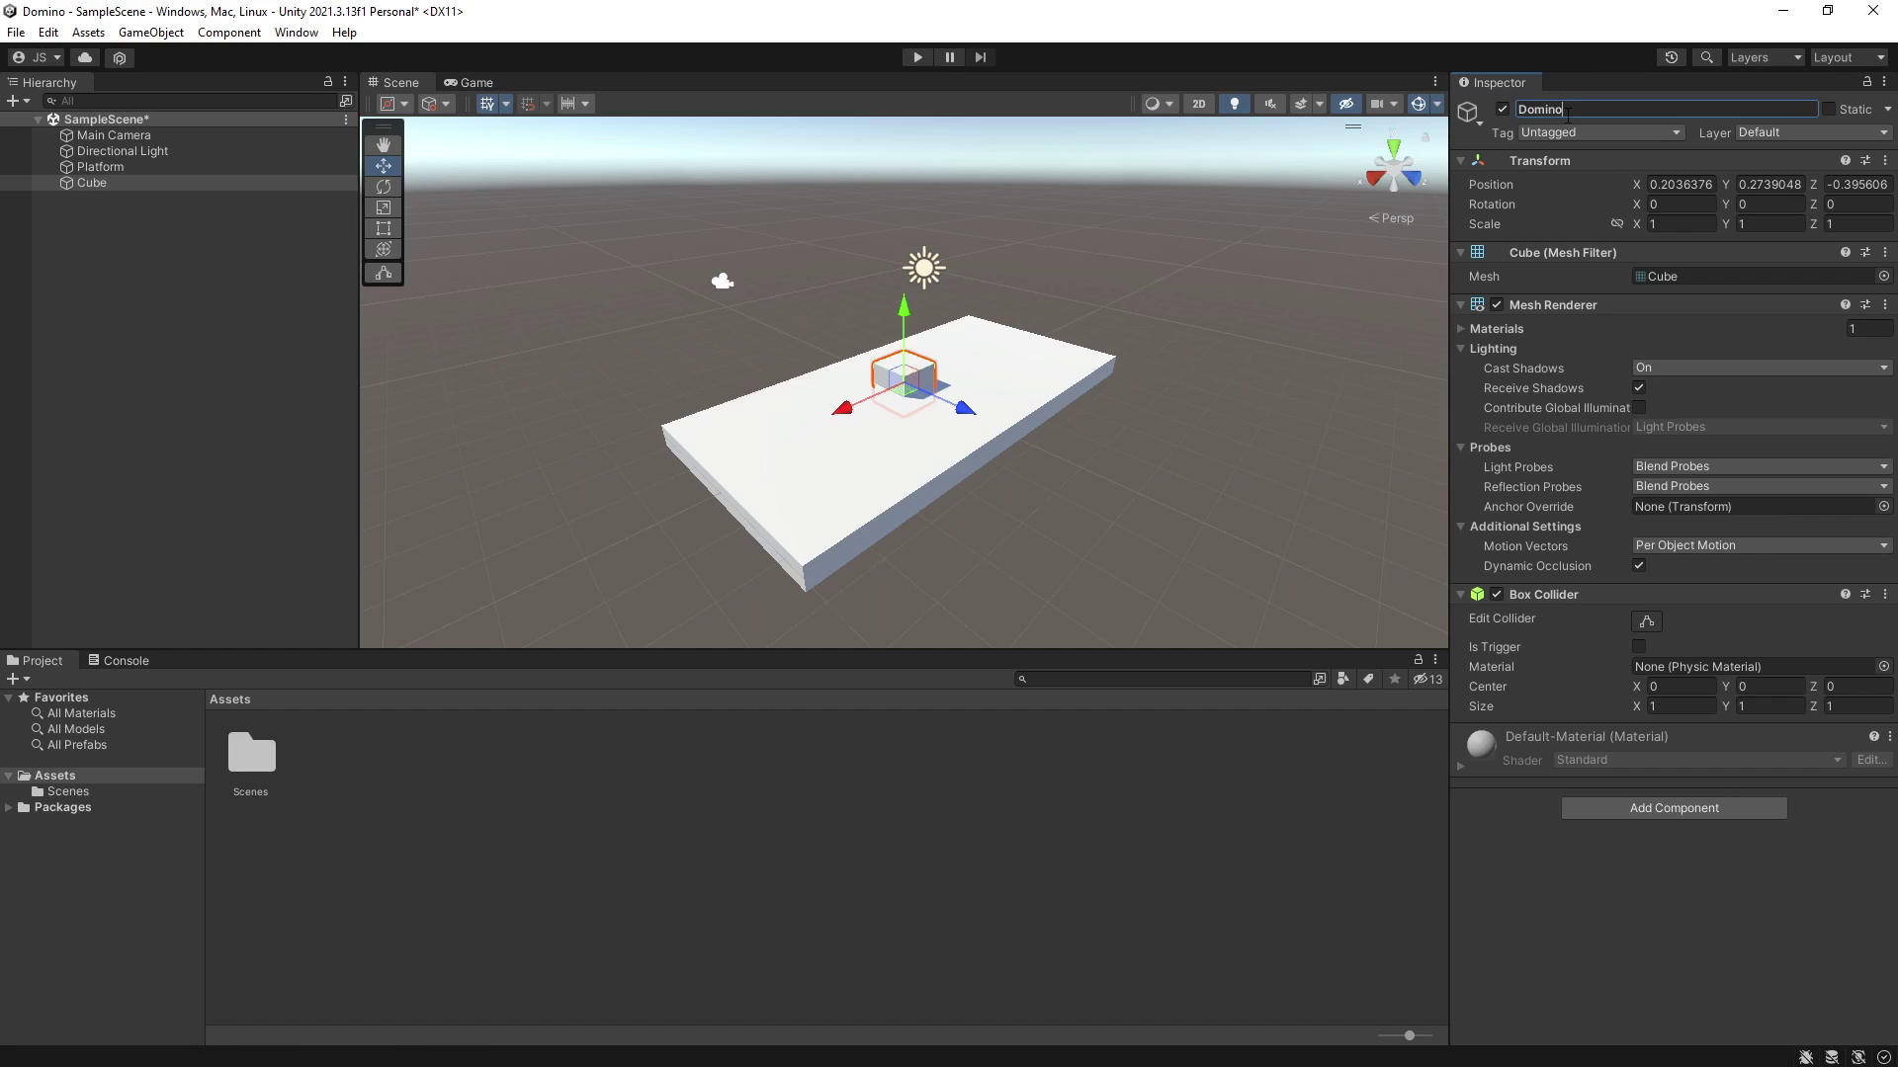
{"action": "key", "text": "Return"}
Step: Set the Domino's position to X 0, Y 0, Z 0
{"action": "left_click", "coordinate": [1704, 189]}
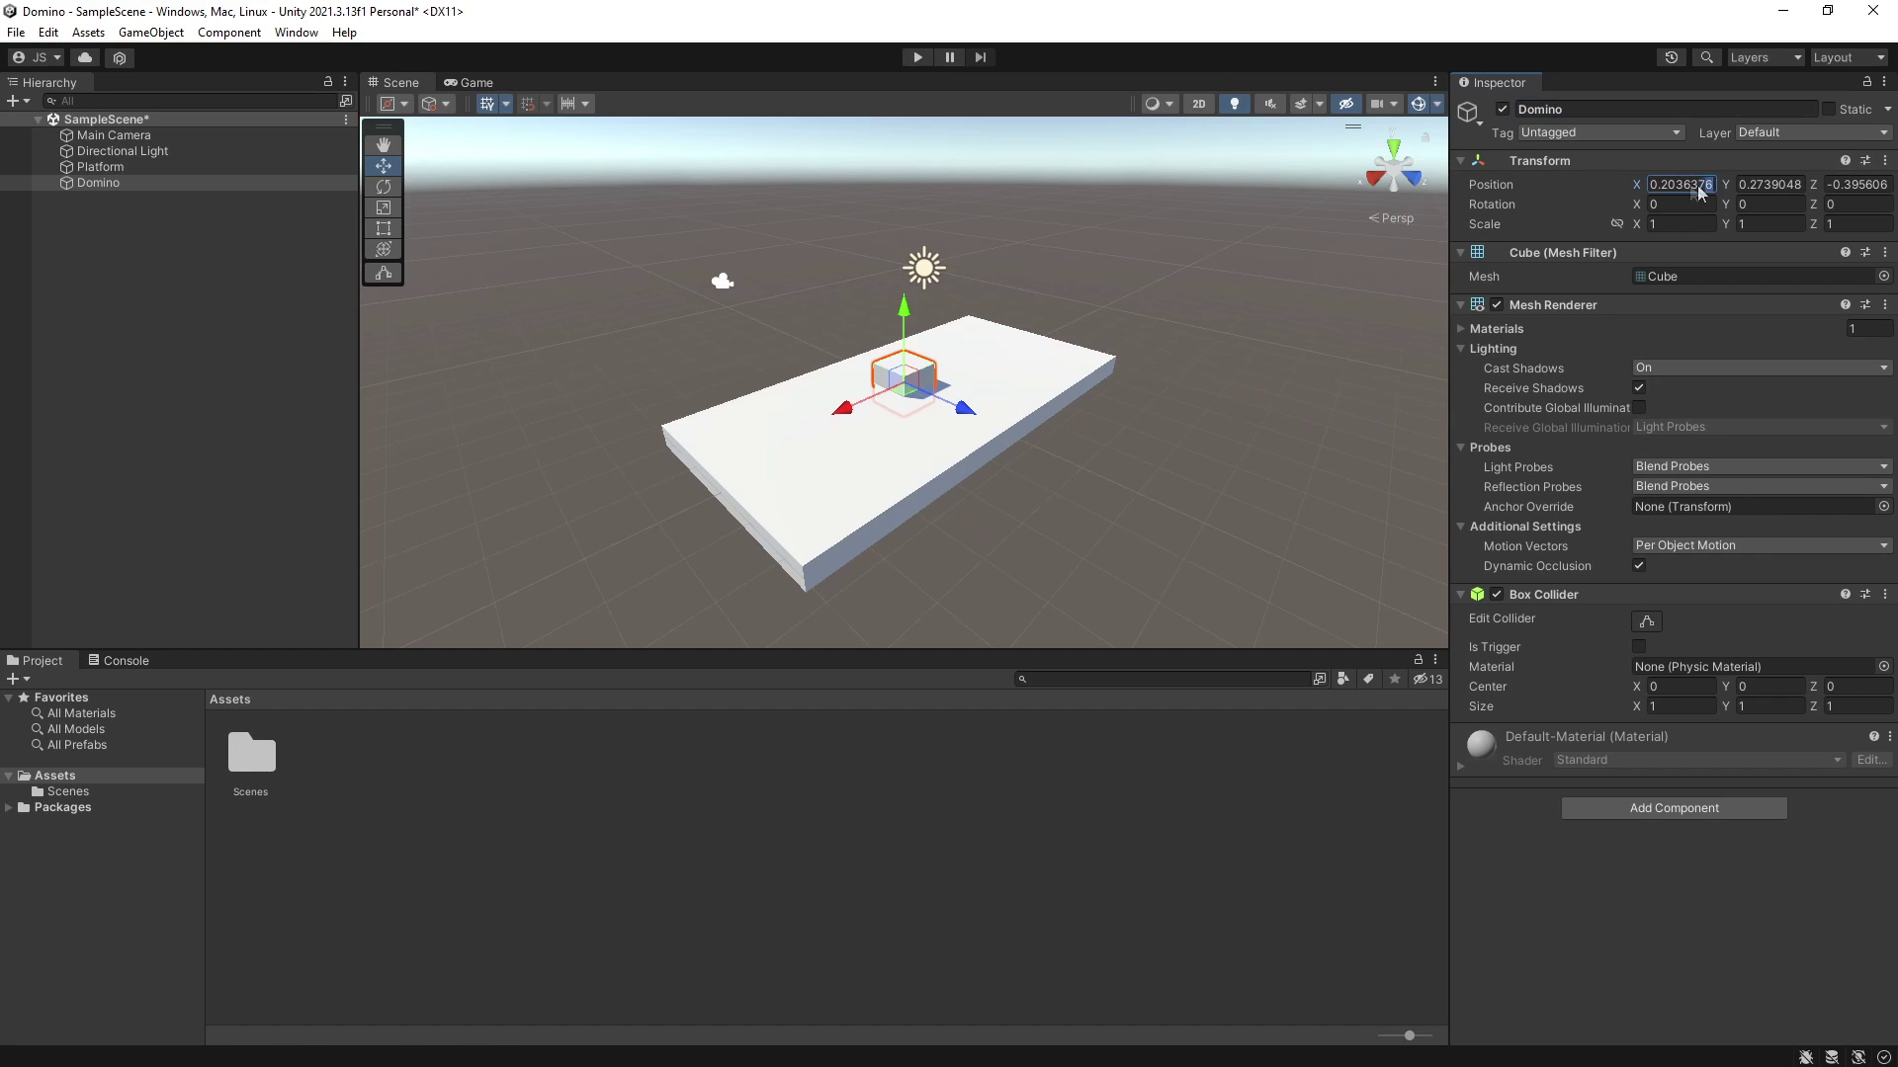
{"action": "type", "text": "0"}
{"action": "key", "text": "Tab"}
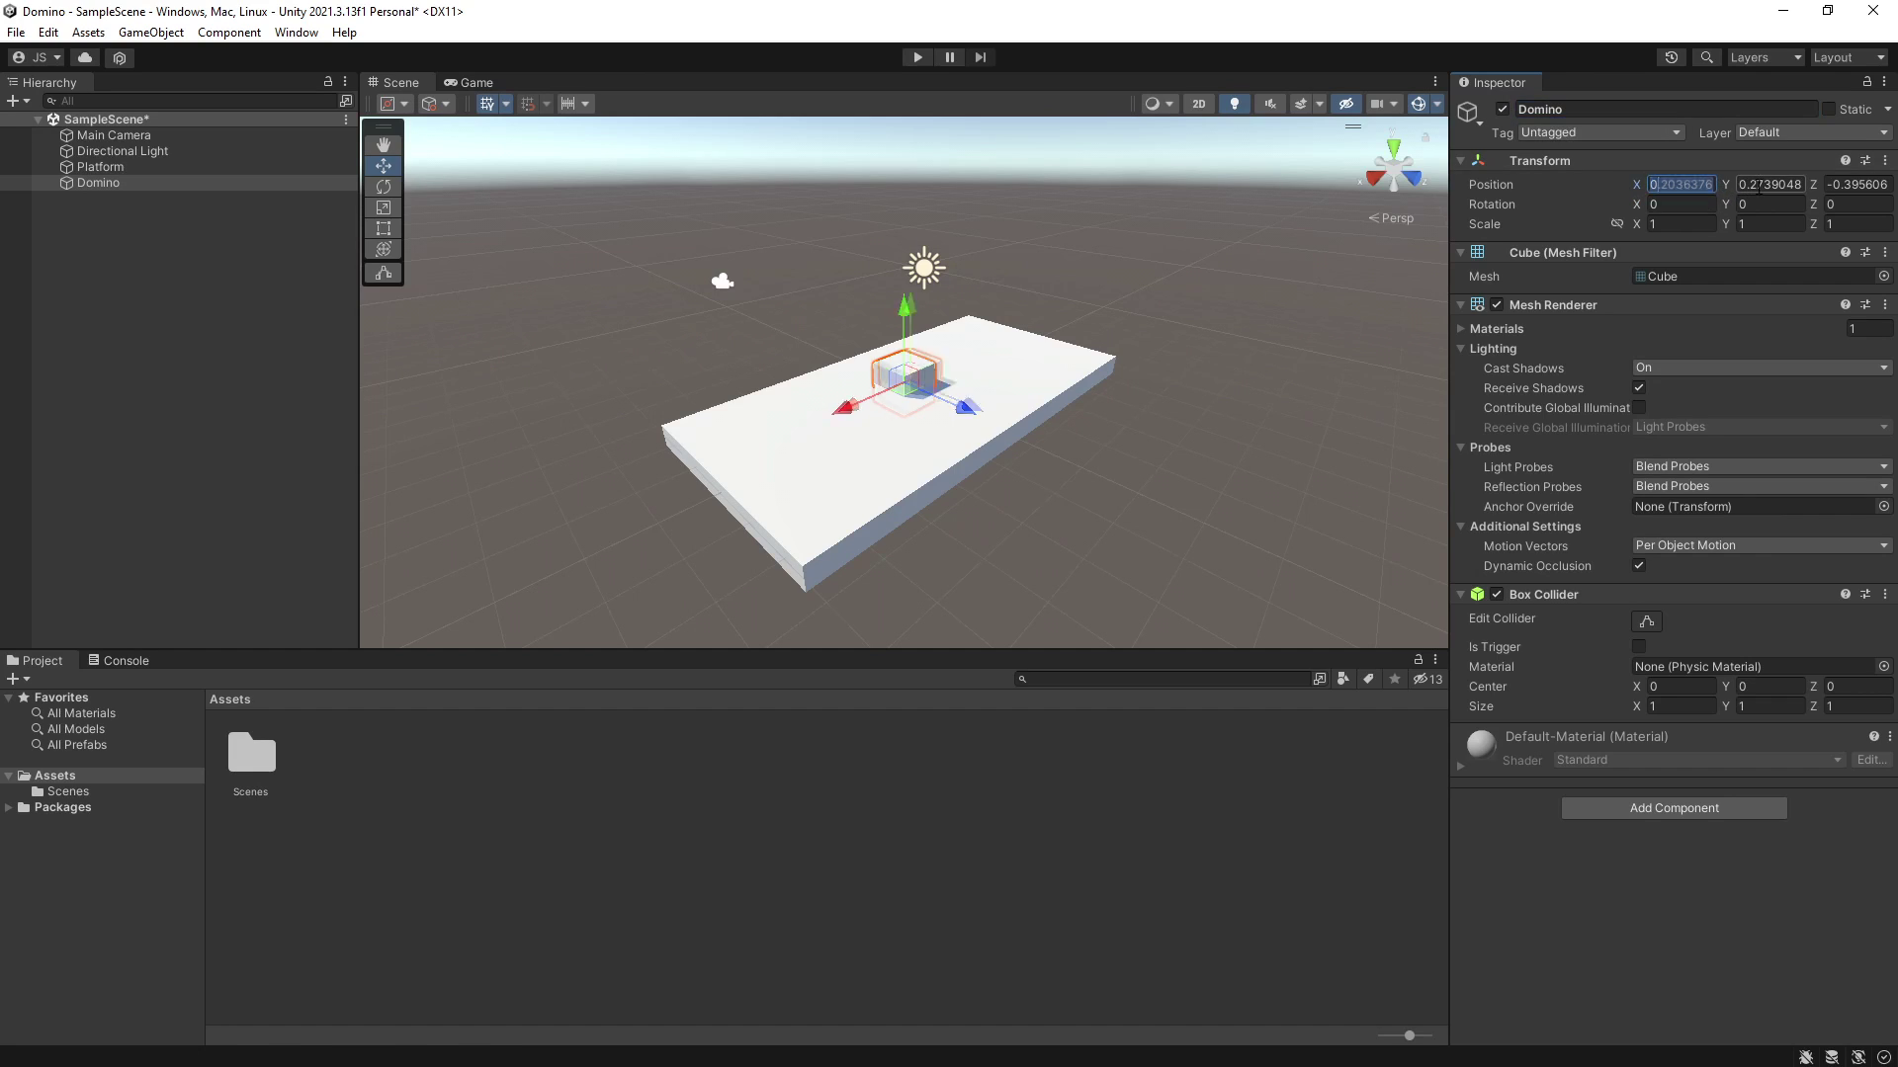
{"action": "type", "text": "0"}
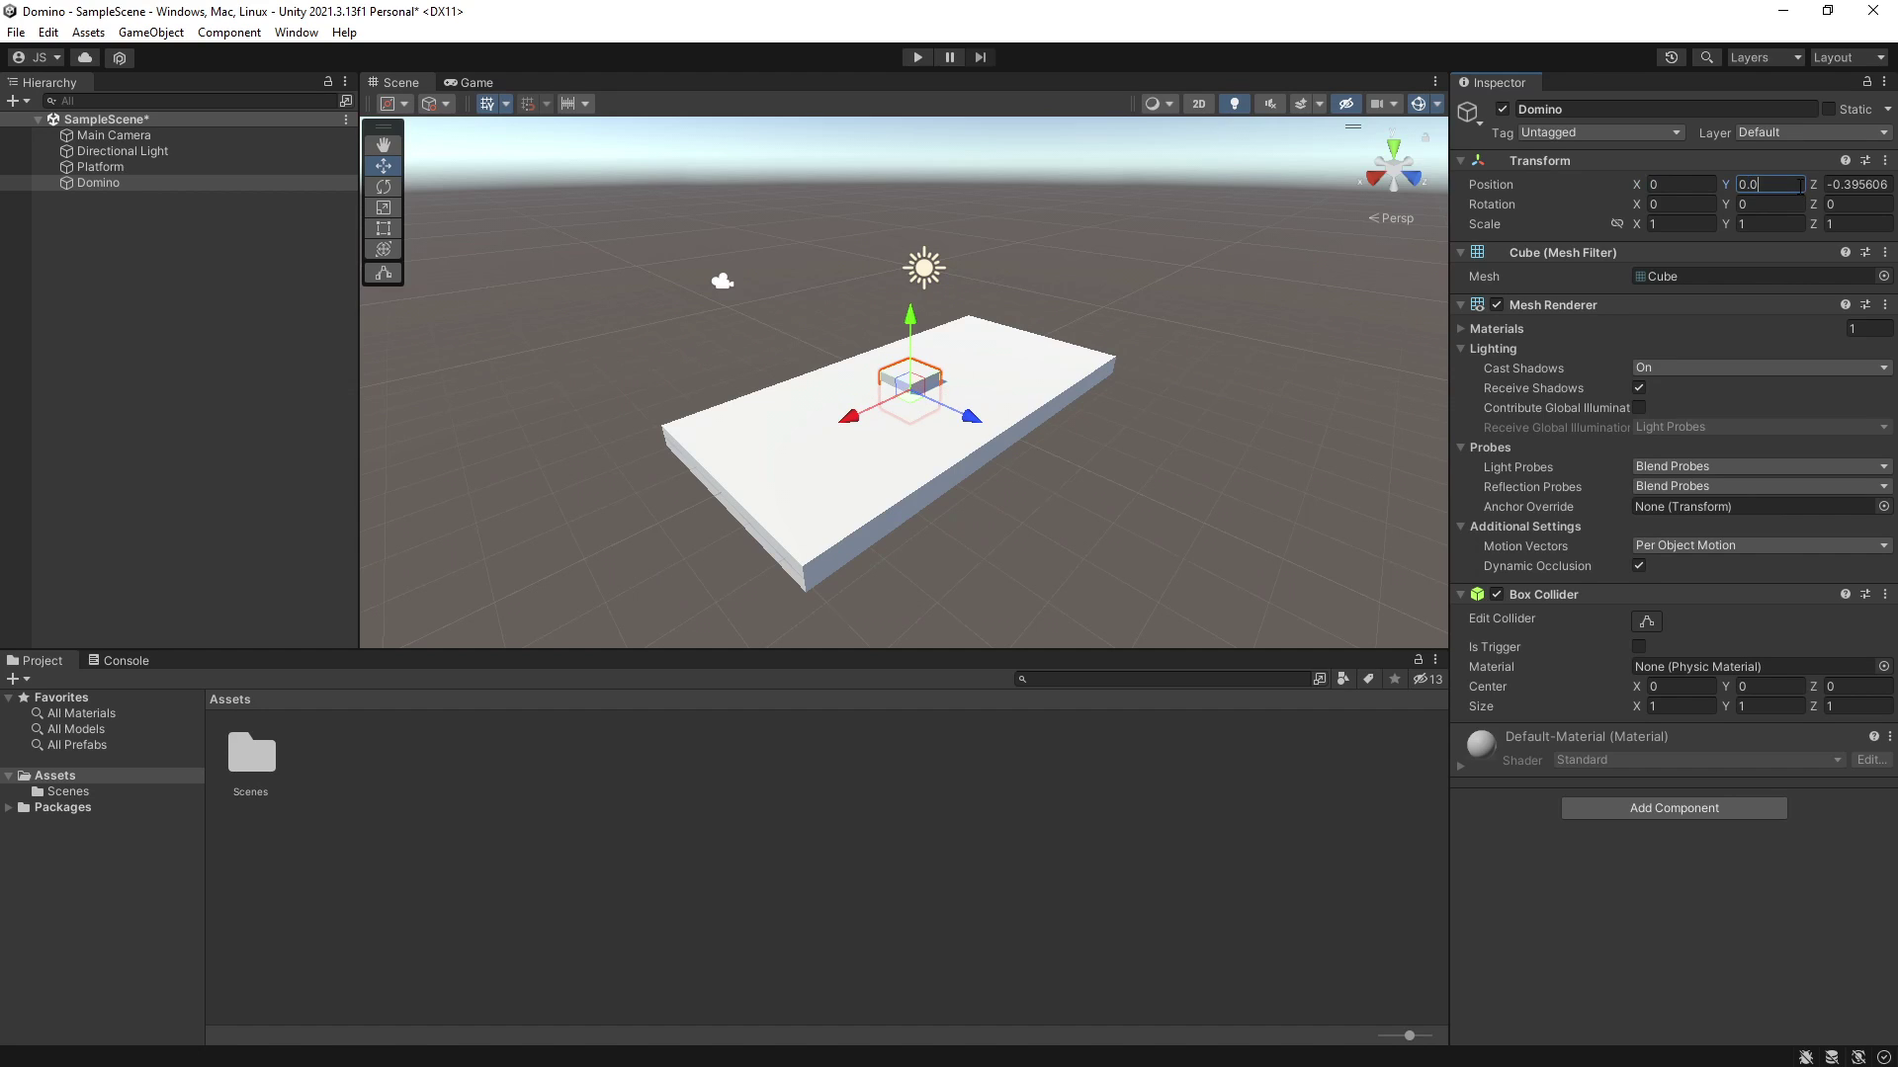
{"action": "key", "text": "Tab"}
{"action": "type", "text": "0"}
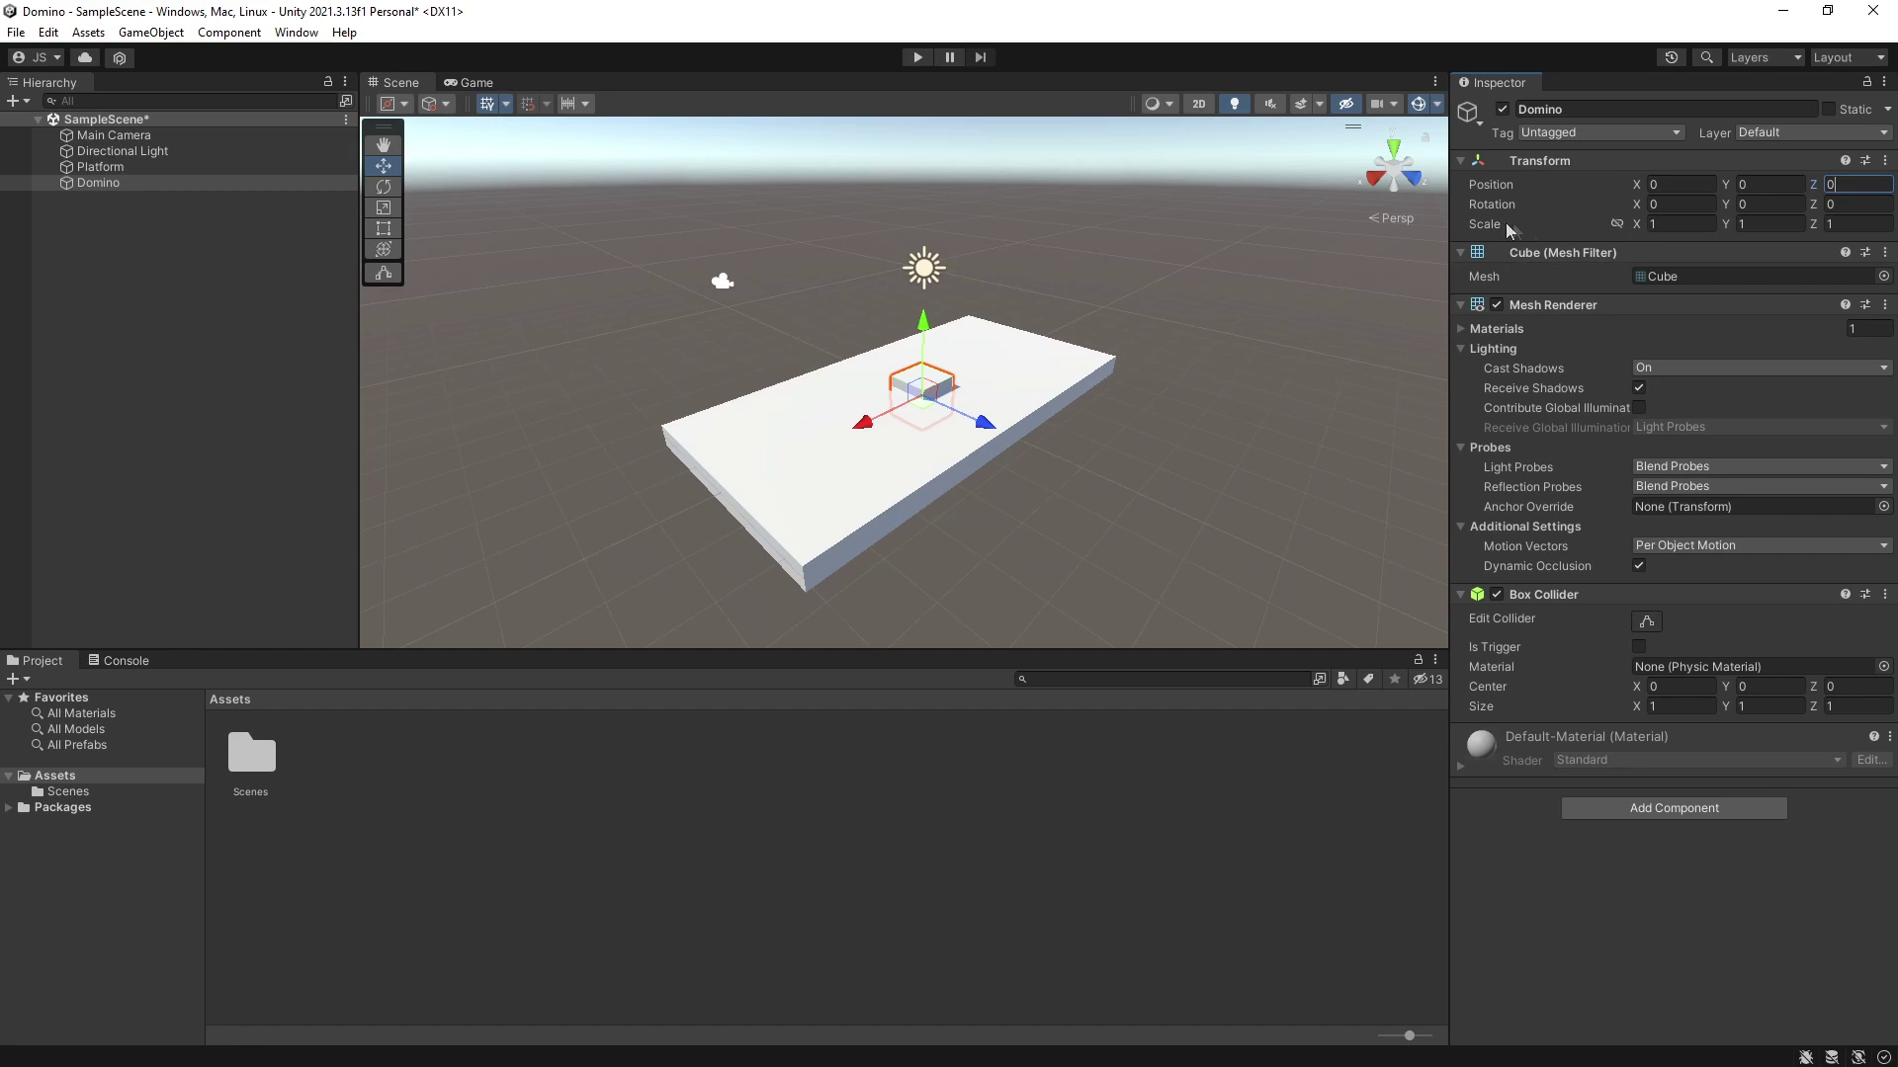
Step: Scale the Domino to X 0.5, Y 5, Z 2.5 into a tall thin slab
{"action": "left_click", "coordinate": [1670, 222]}
{"action": "type", "text": "0."}
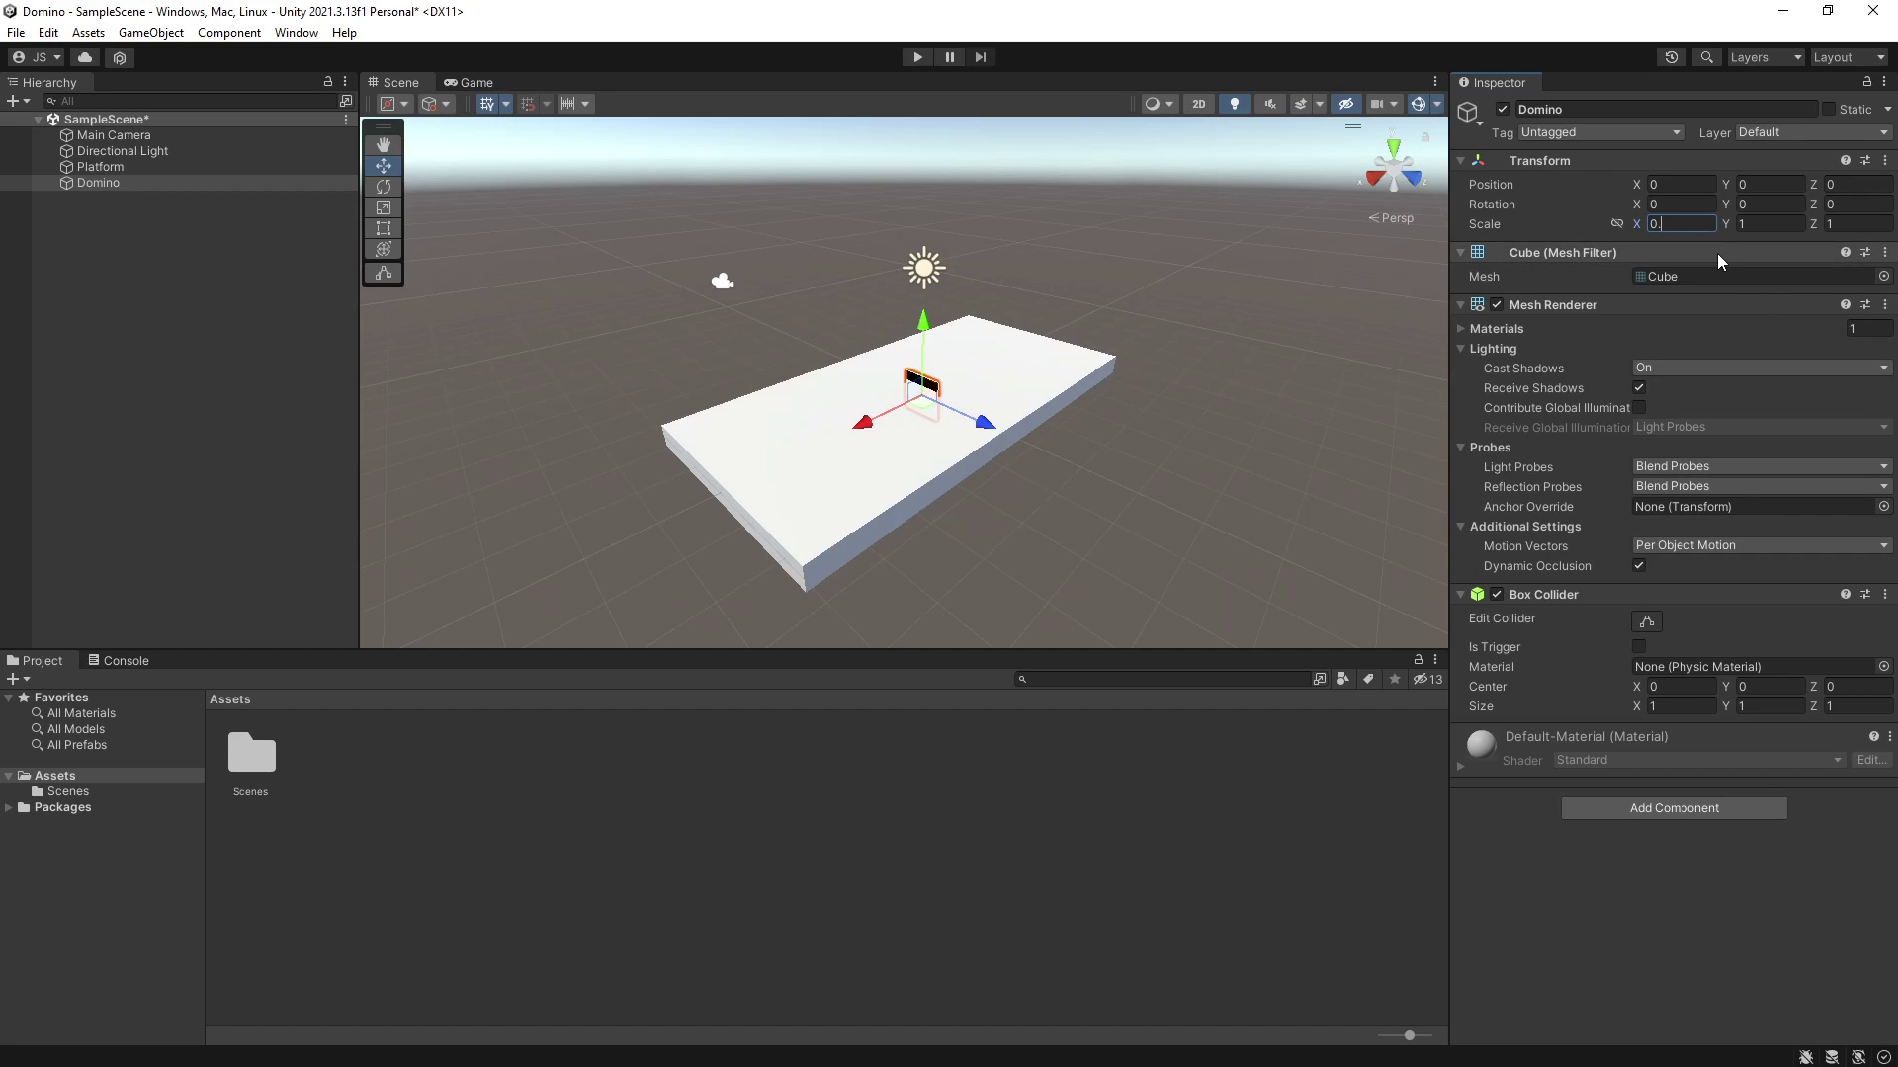
{"action": "type", "text": "5"}
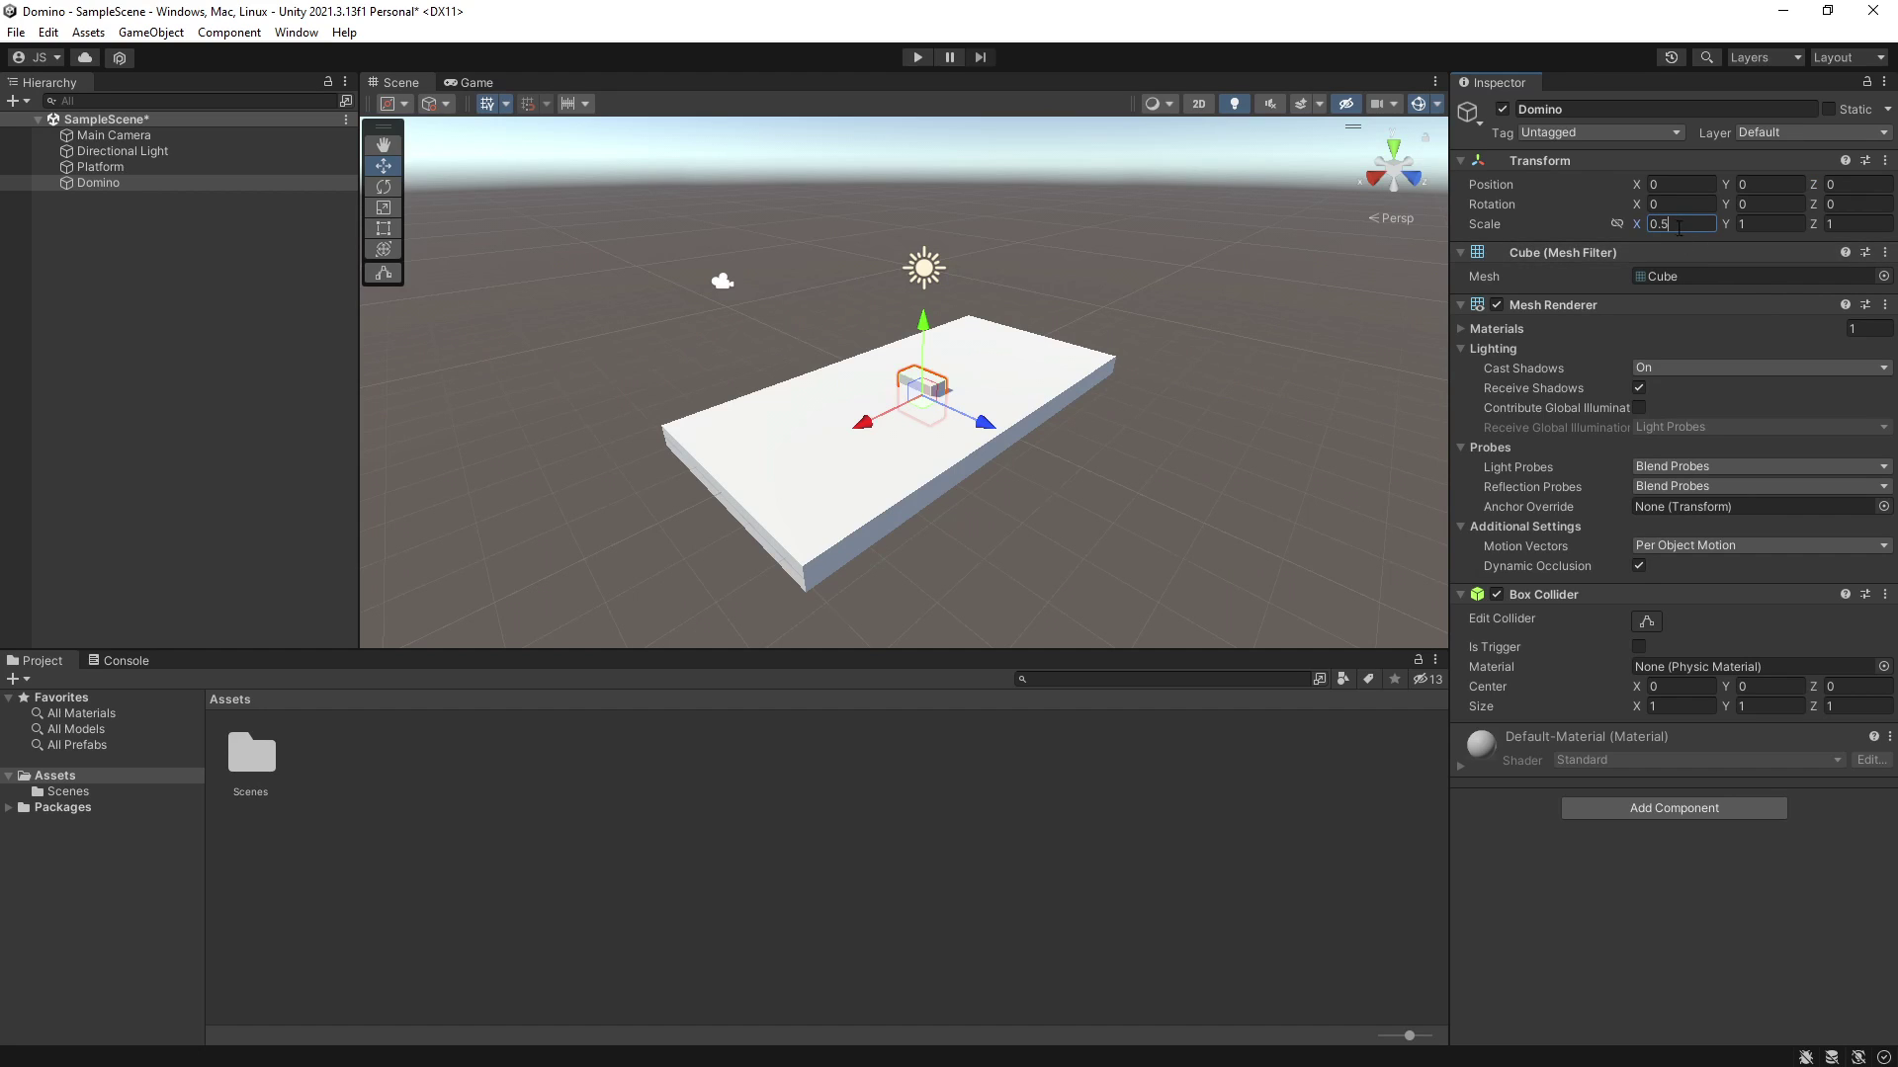
{"action": "left_click", "coordinate": [1753, 225]}
{"action": "type", "text": "5"}
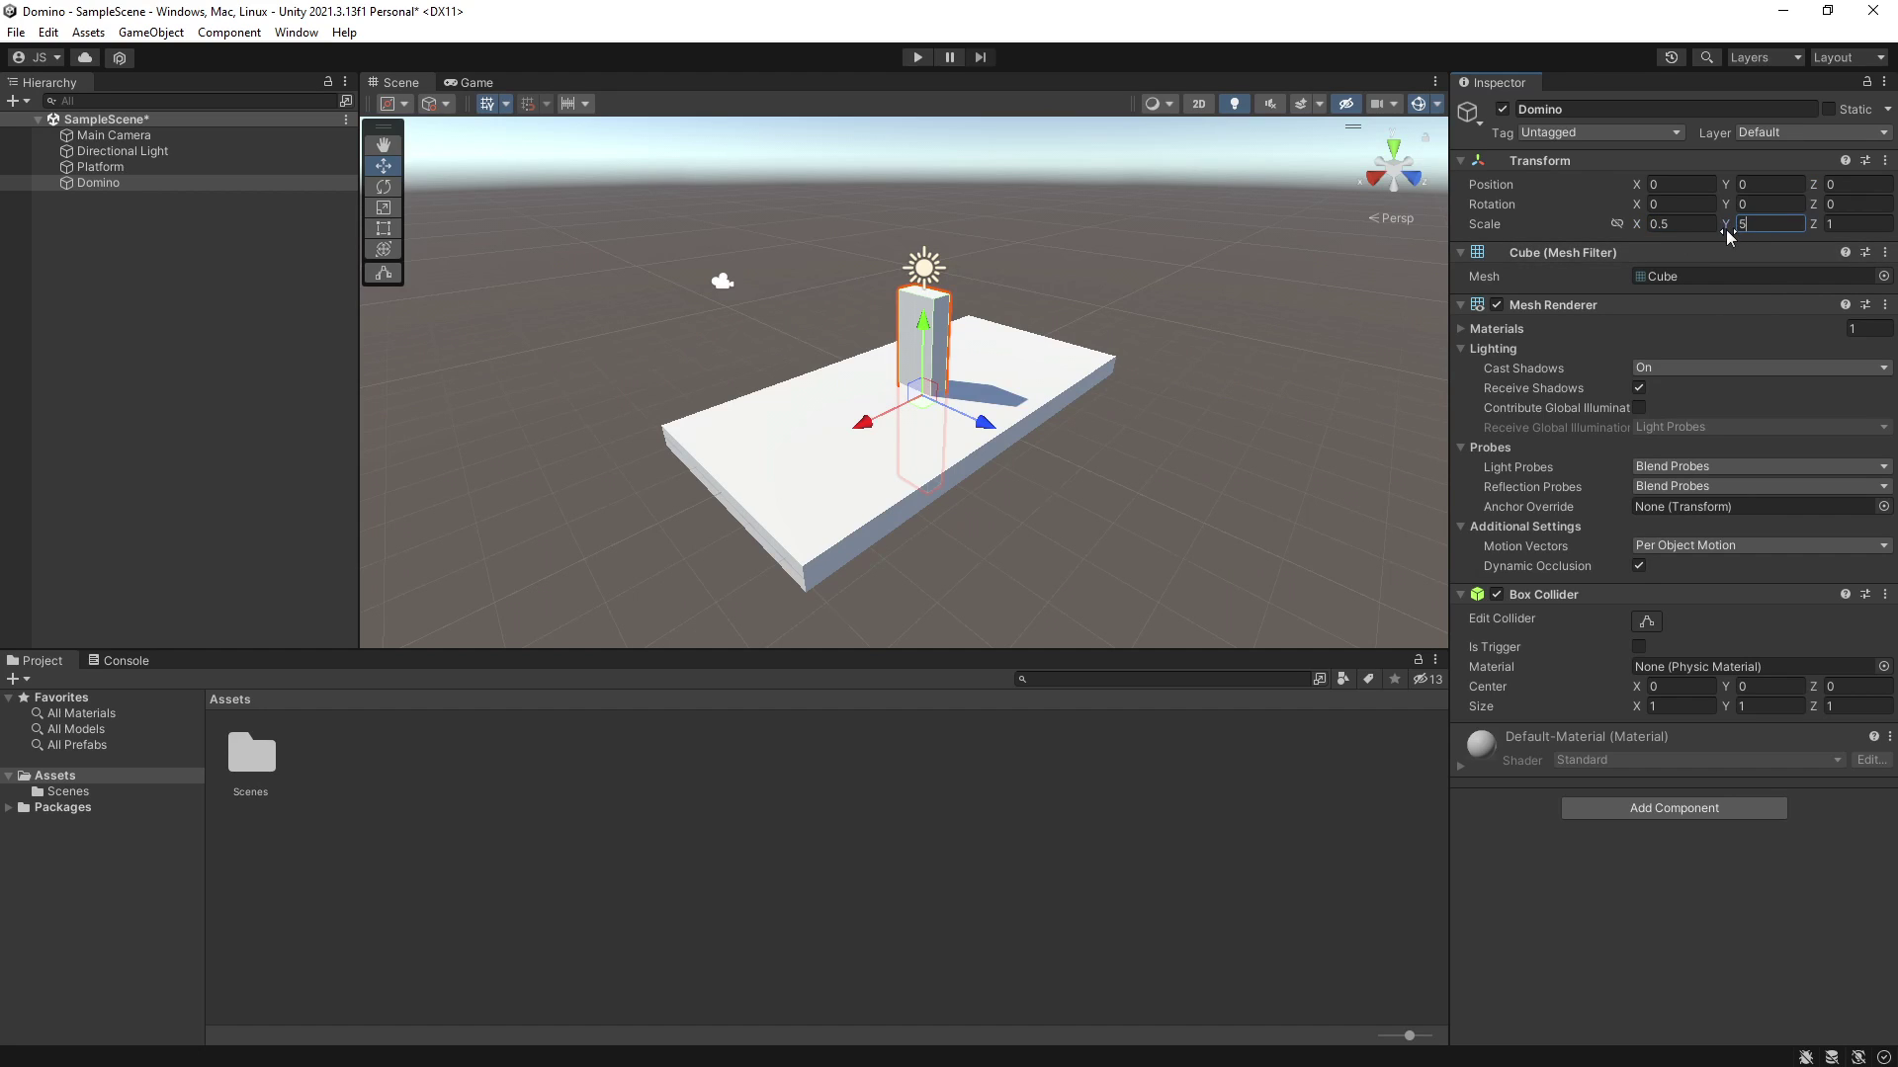
{"action": "key", "text": "Tab"}
{"action": "type", "text": "2.5"}
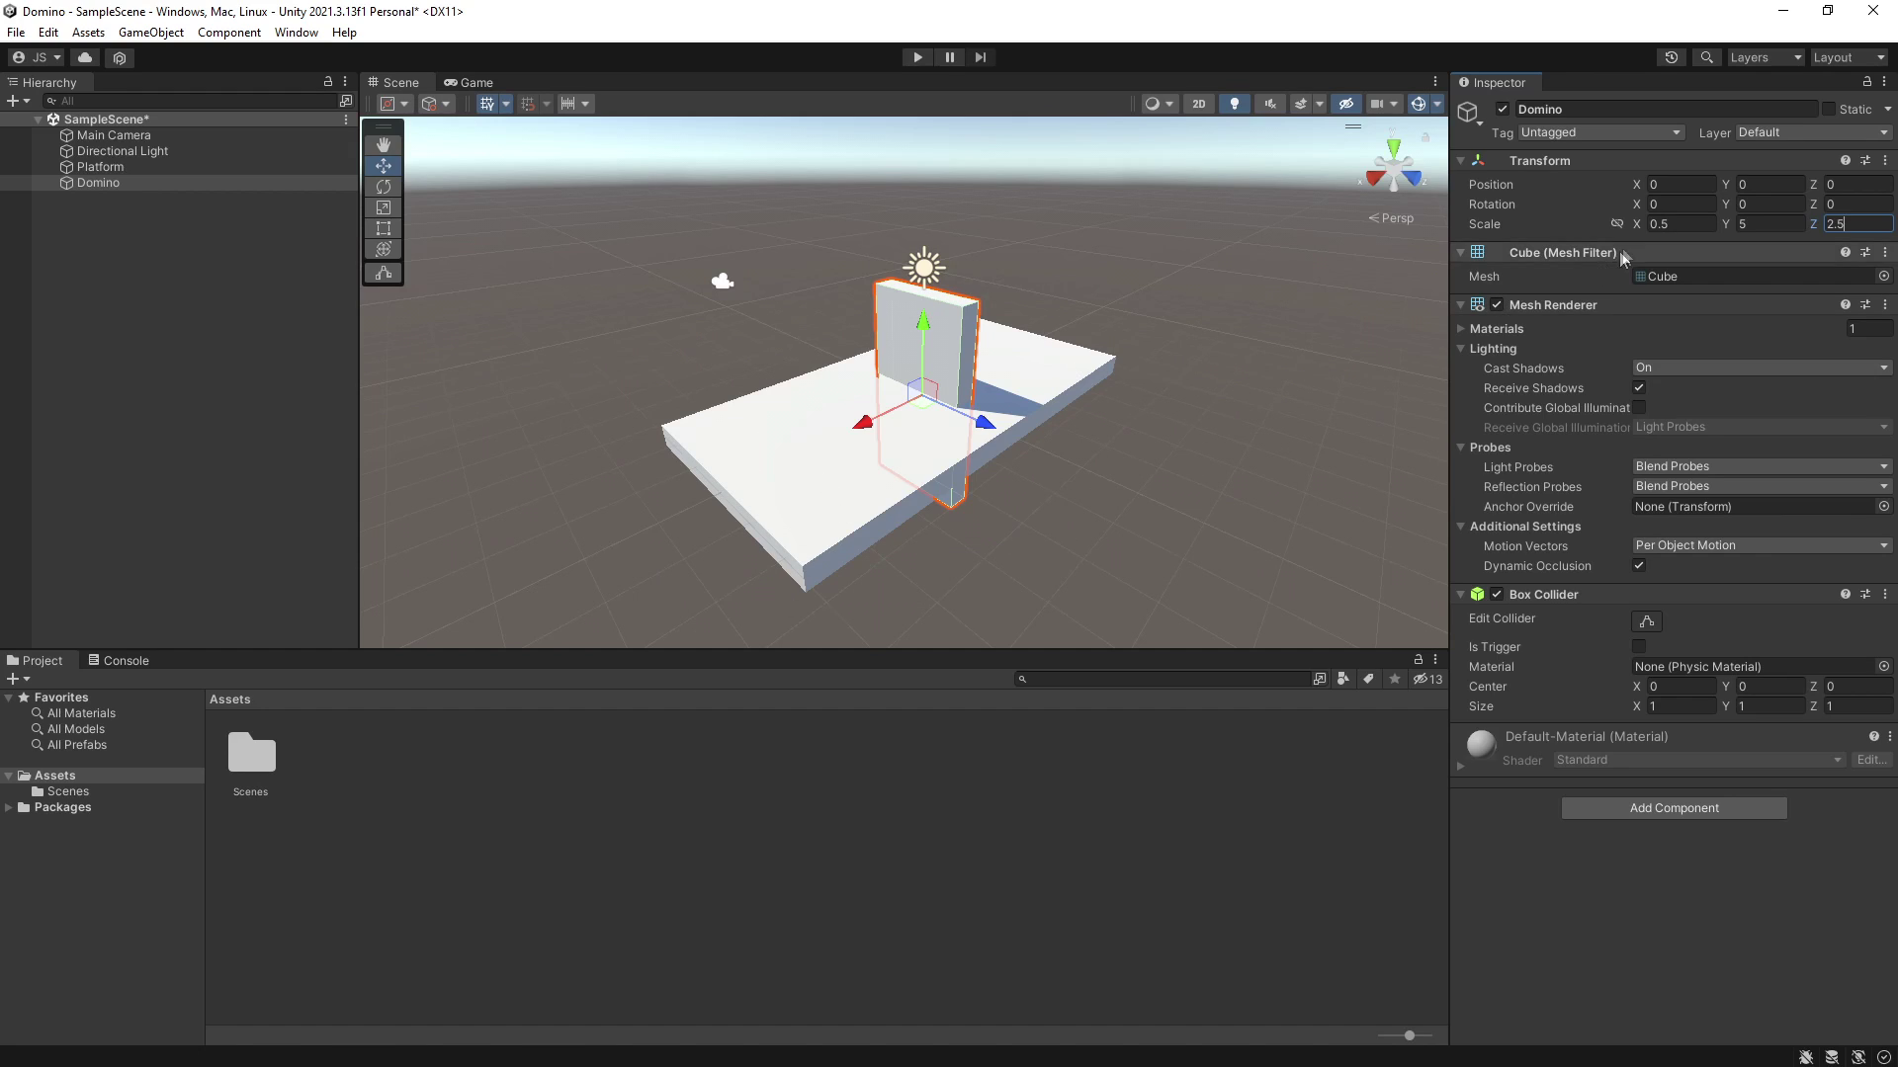
Step: Raise the Domino along Y to about 3.13 so it stands on the platform
{"action": "left_click", "coordinate": [1754, 183]}
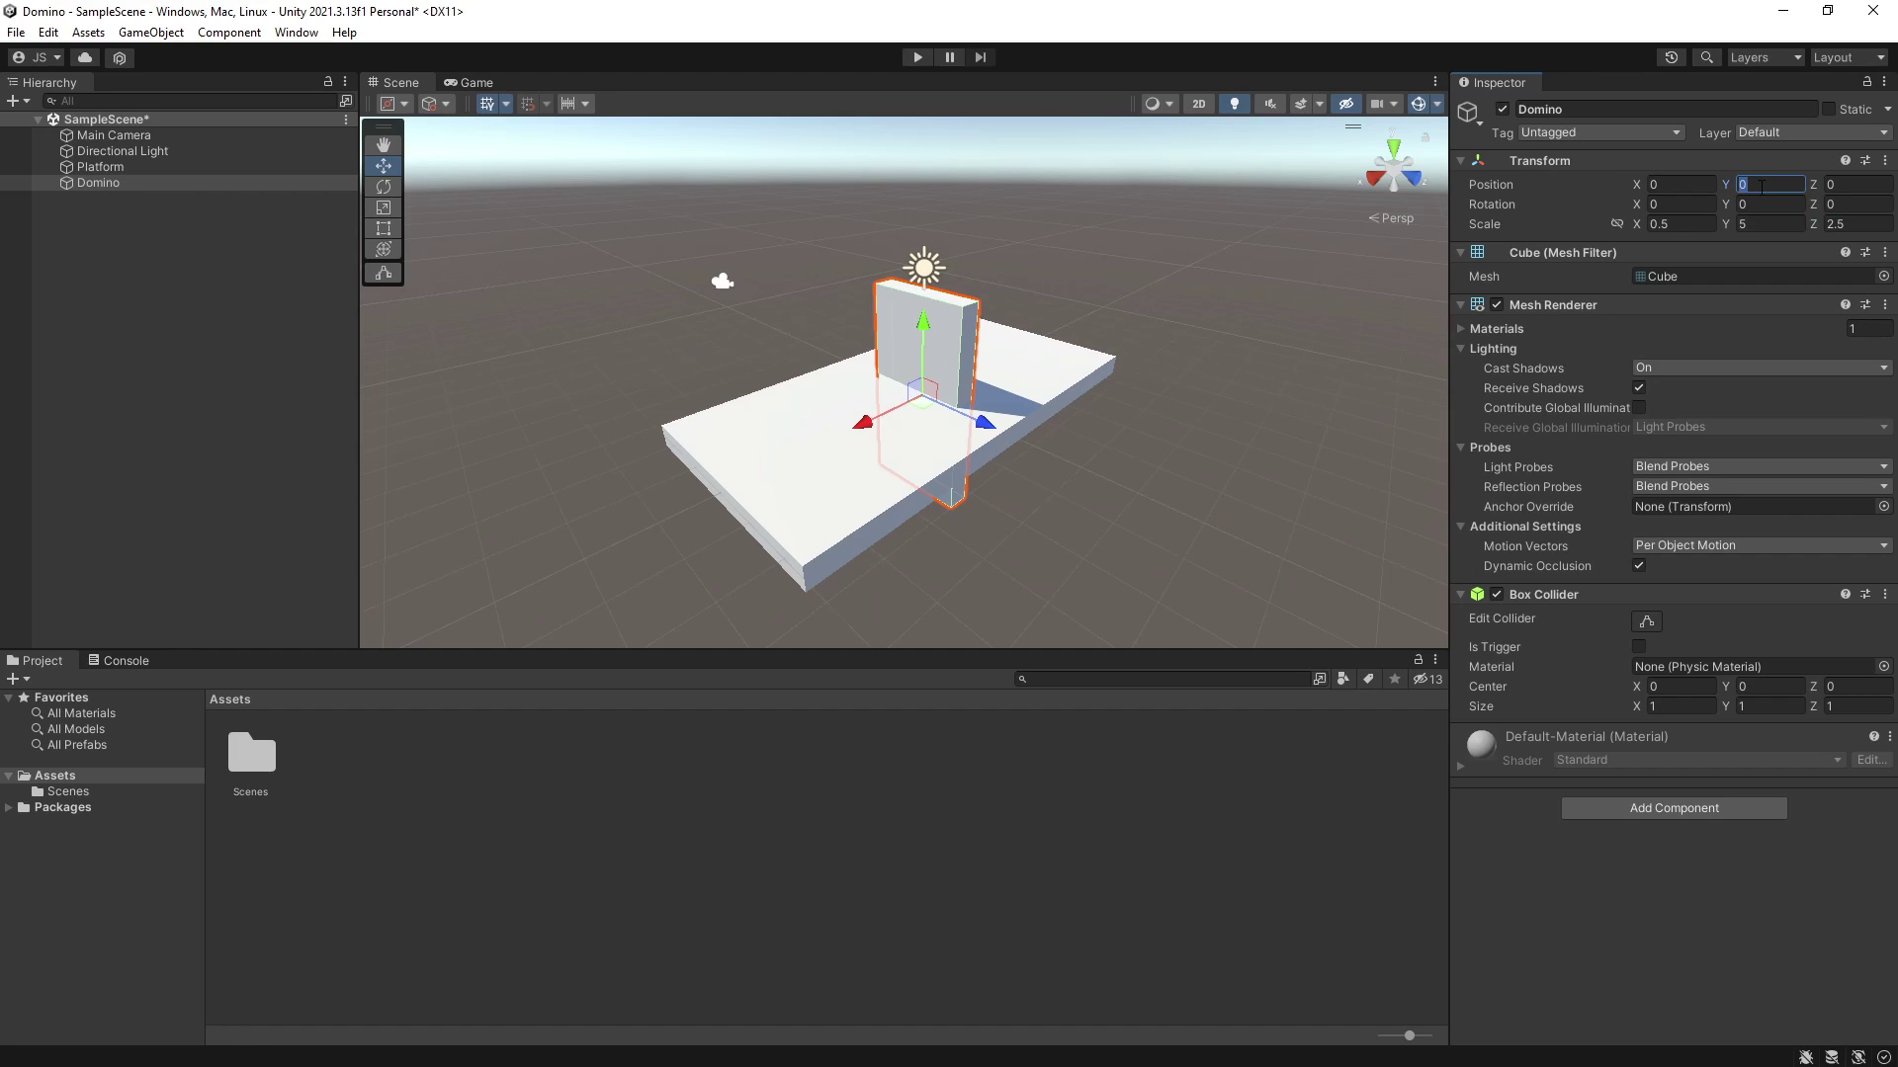
{"action": "type", "text": "3"}
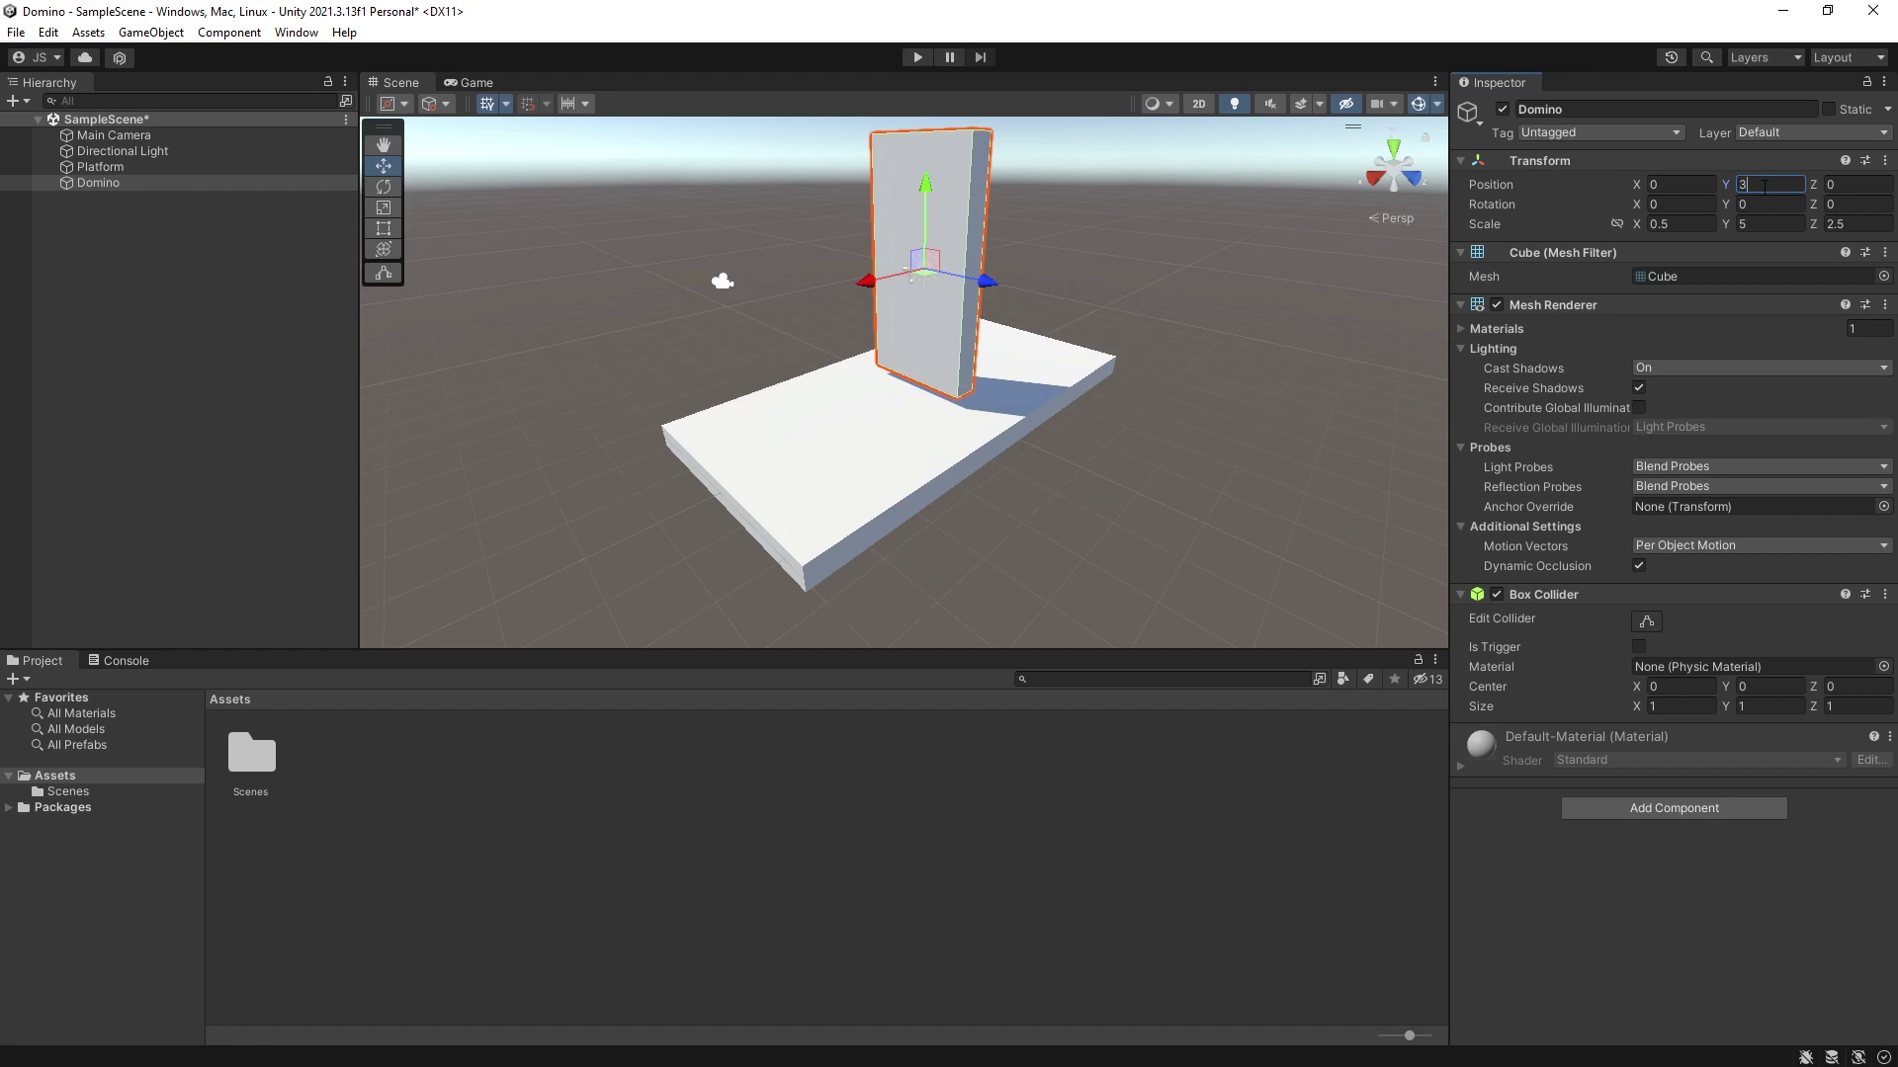
{"action": "key", "text": "BackSpace"}
{"action": "type", "text": "0"}
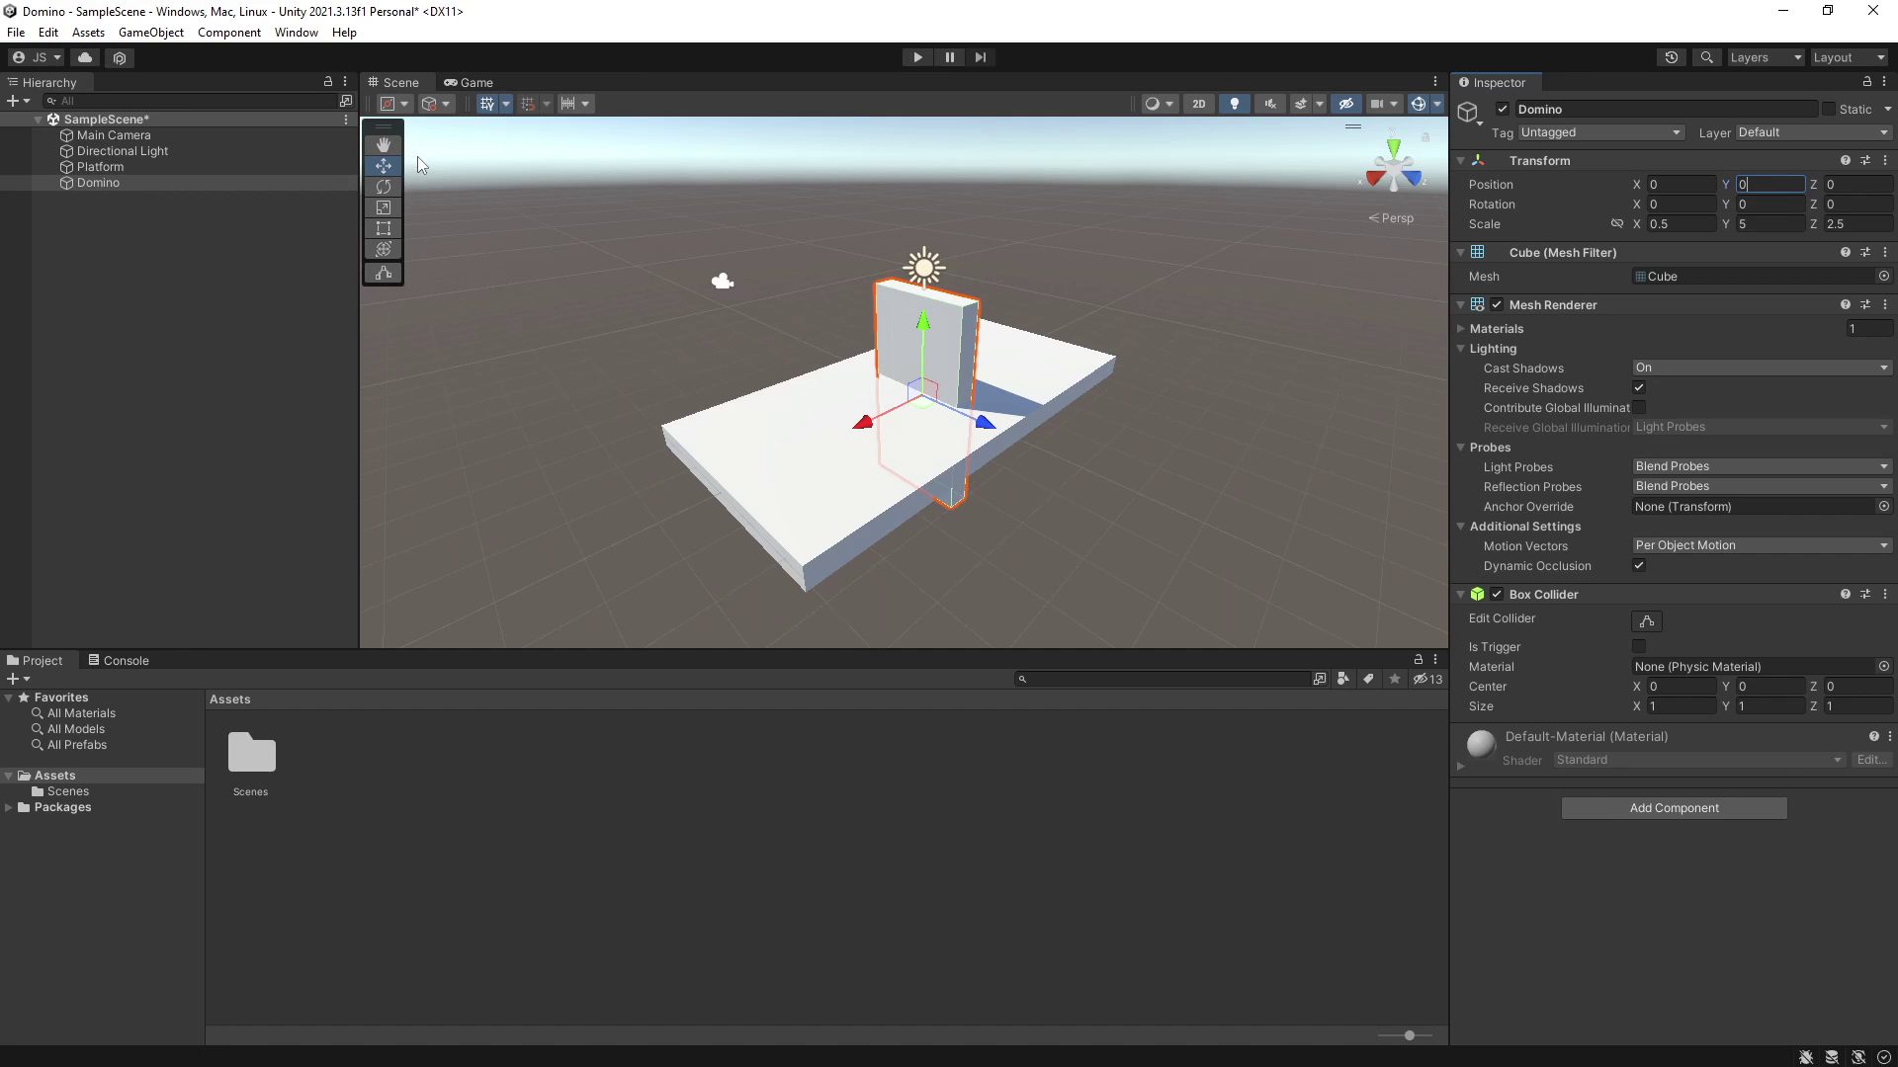
{"action": "left_click", "coordinate": [384, 165]}
{"action": "left_click_drag", "start_coordinate": [924, 331], "coordinate": [938, 193]}
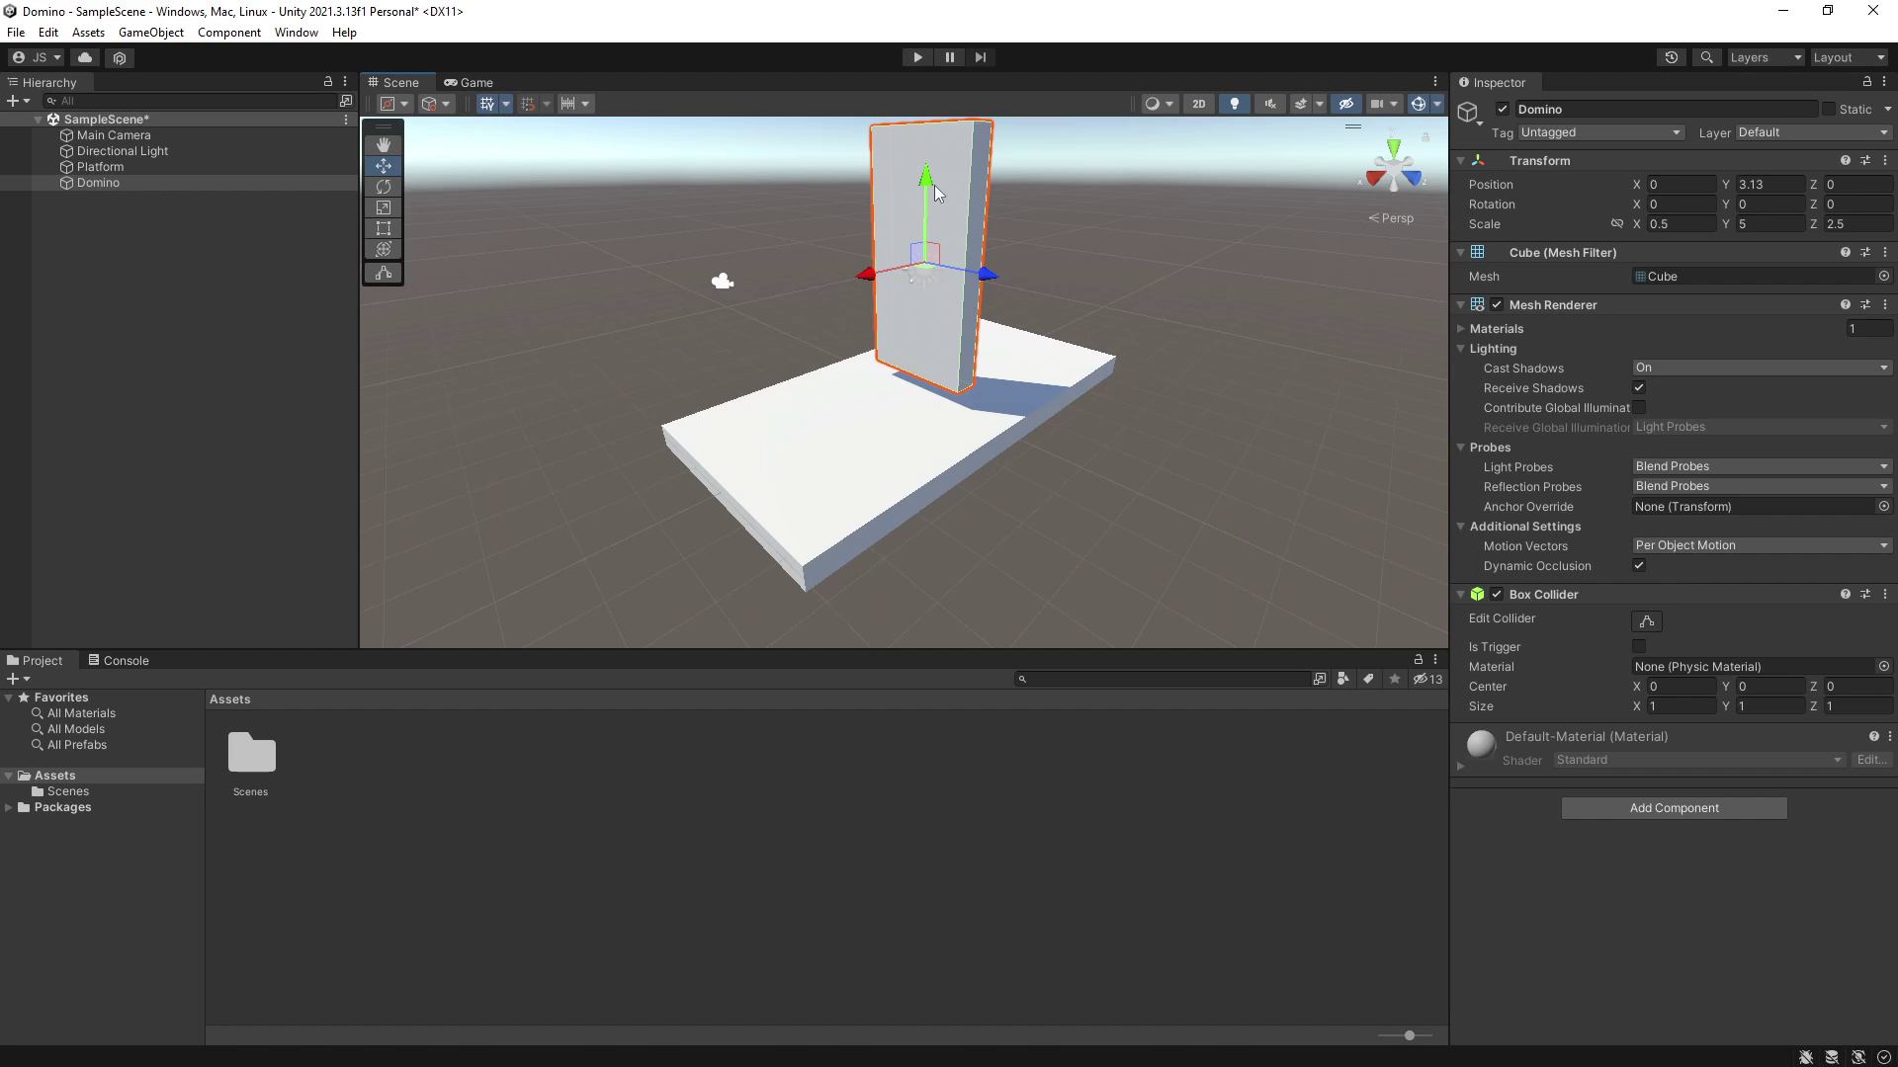
{"action": "left_click", "coordinate": [917, 59]}
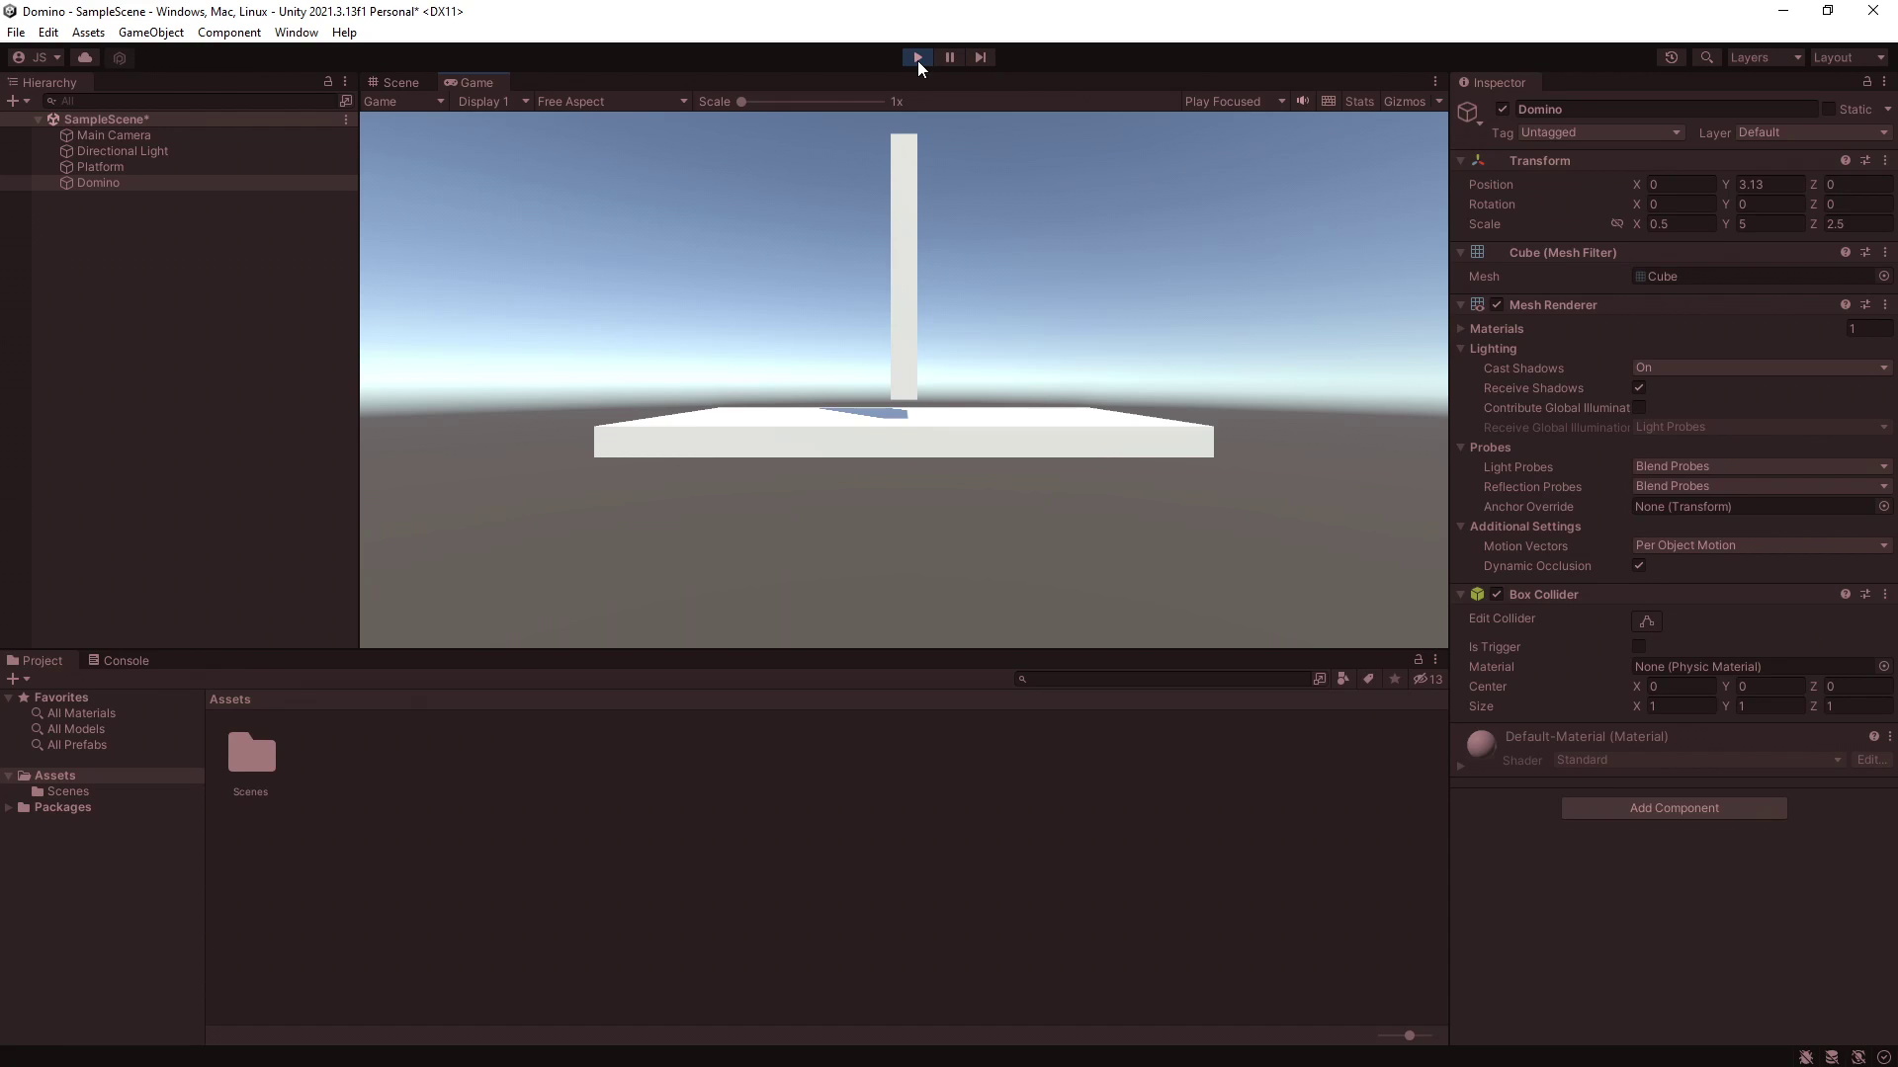
{"action": "left_click", "coordinate": [917, 59]}
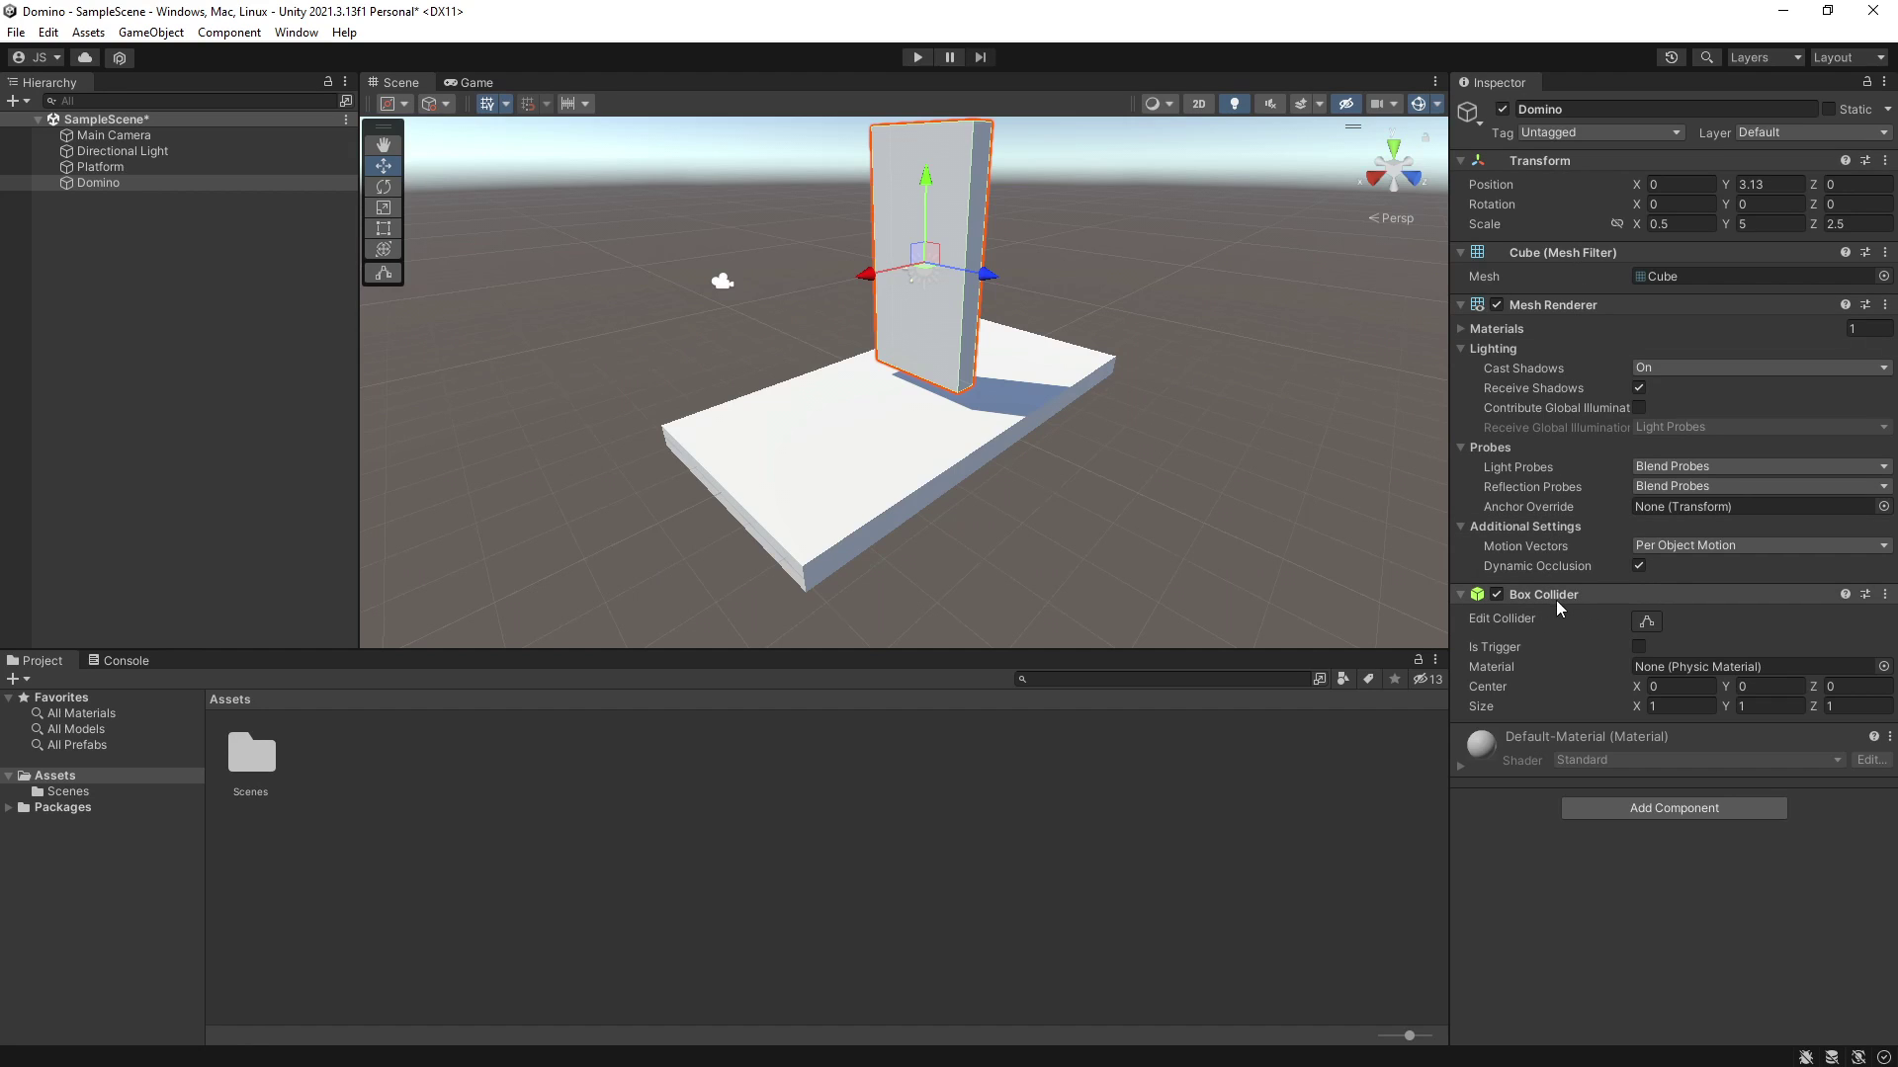
Step: Add a Rigidbody component to the Domino and briefly test it in Play mode
{"action": "left_click", "coordinate": [1683, 808]}
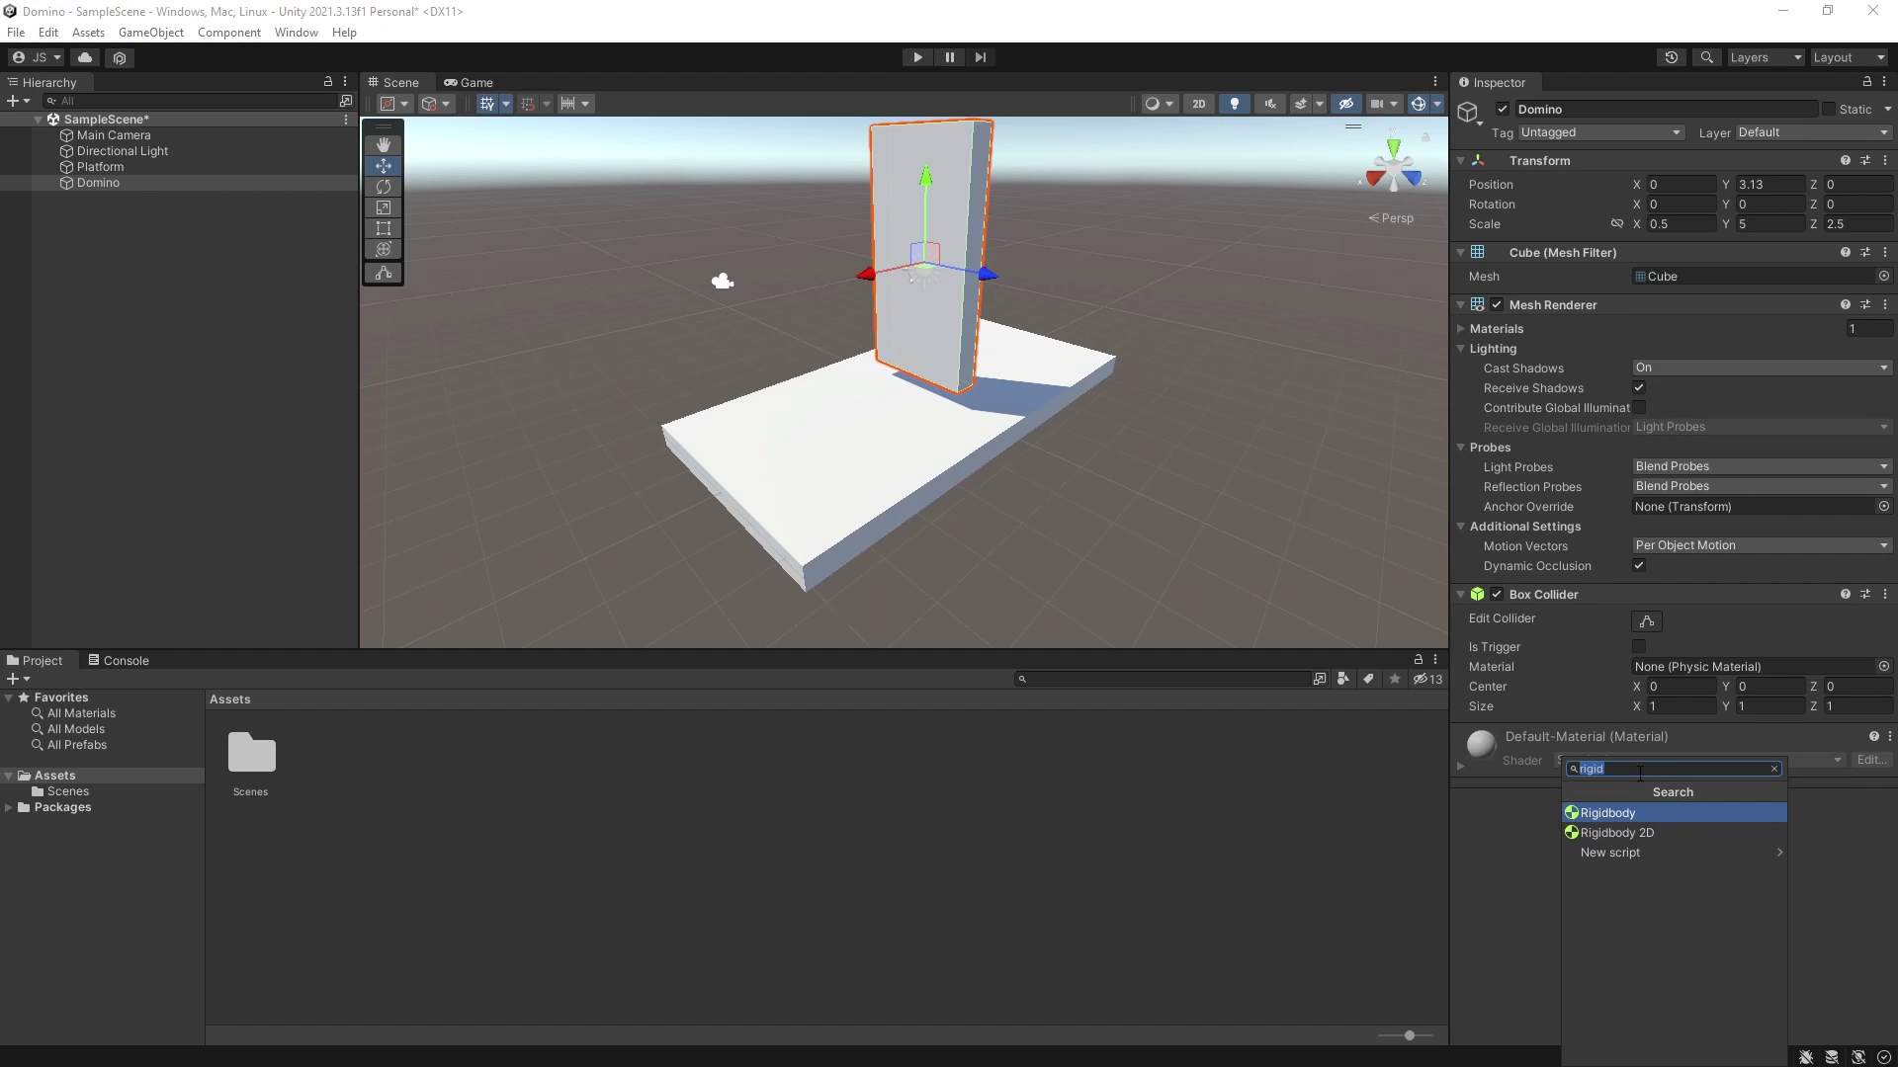
{"action": "type", "text": "rigi"}
{"action": "left_click", "coordinate": [1657, 814]}
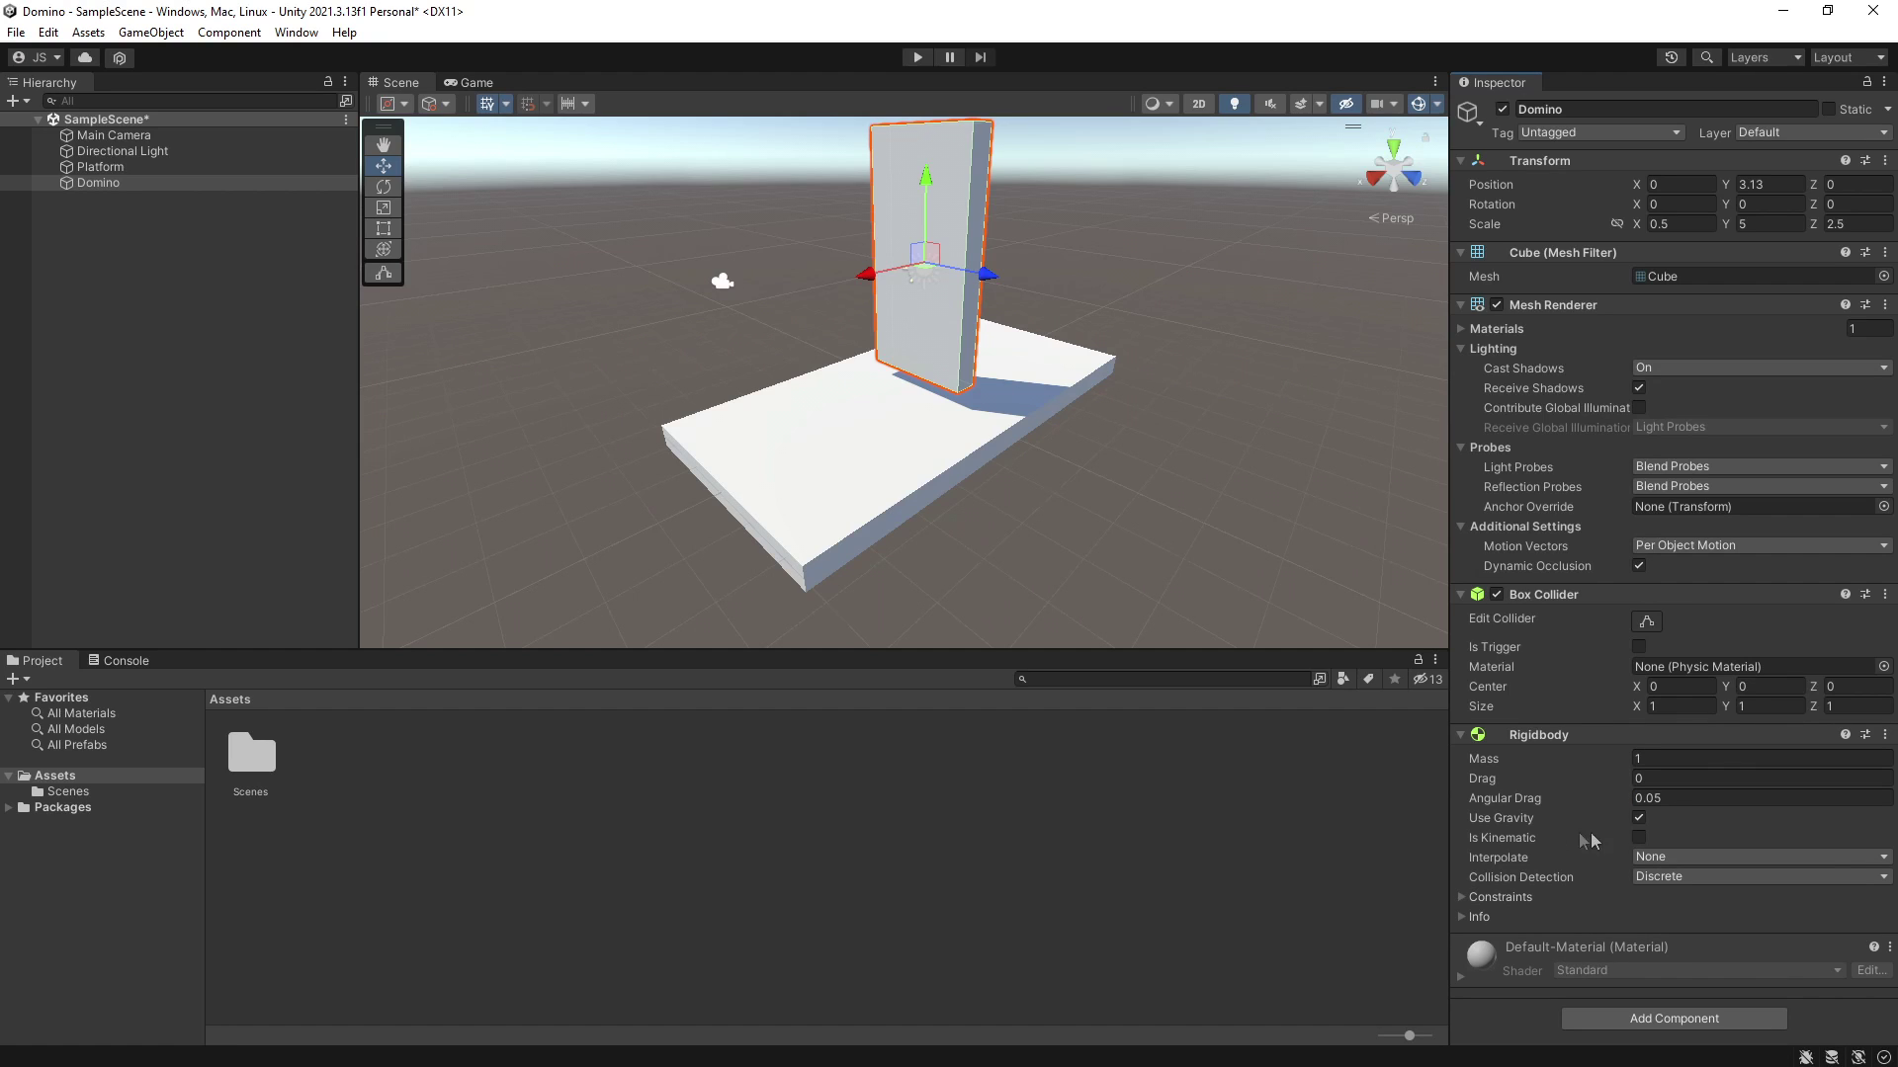
{"action": "left_click", "coordinate": [916, 57]}
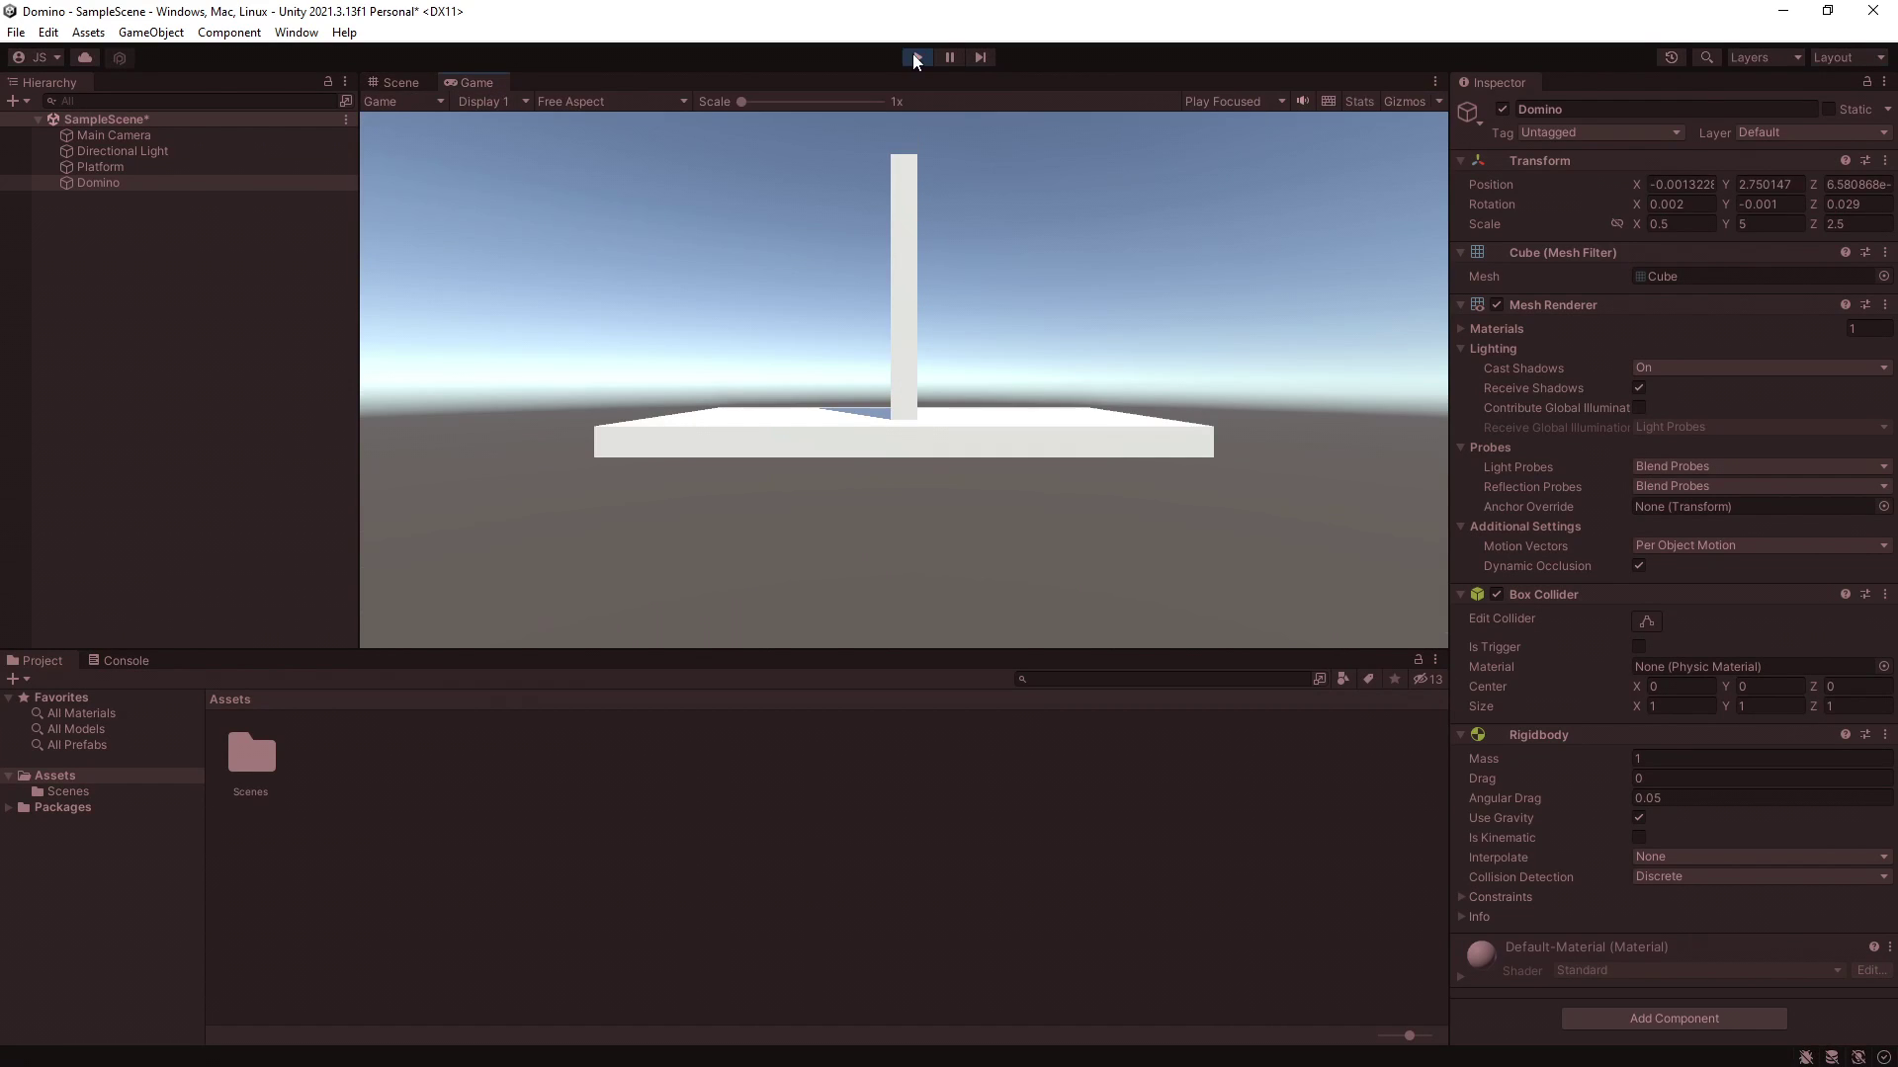
{"action": "left_click", "coordinate": [916, 57]}
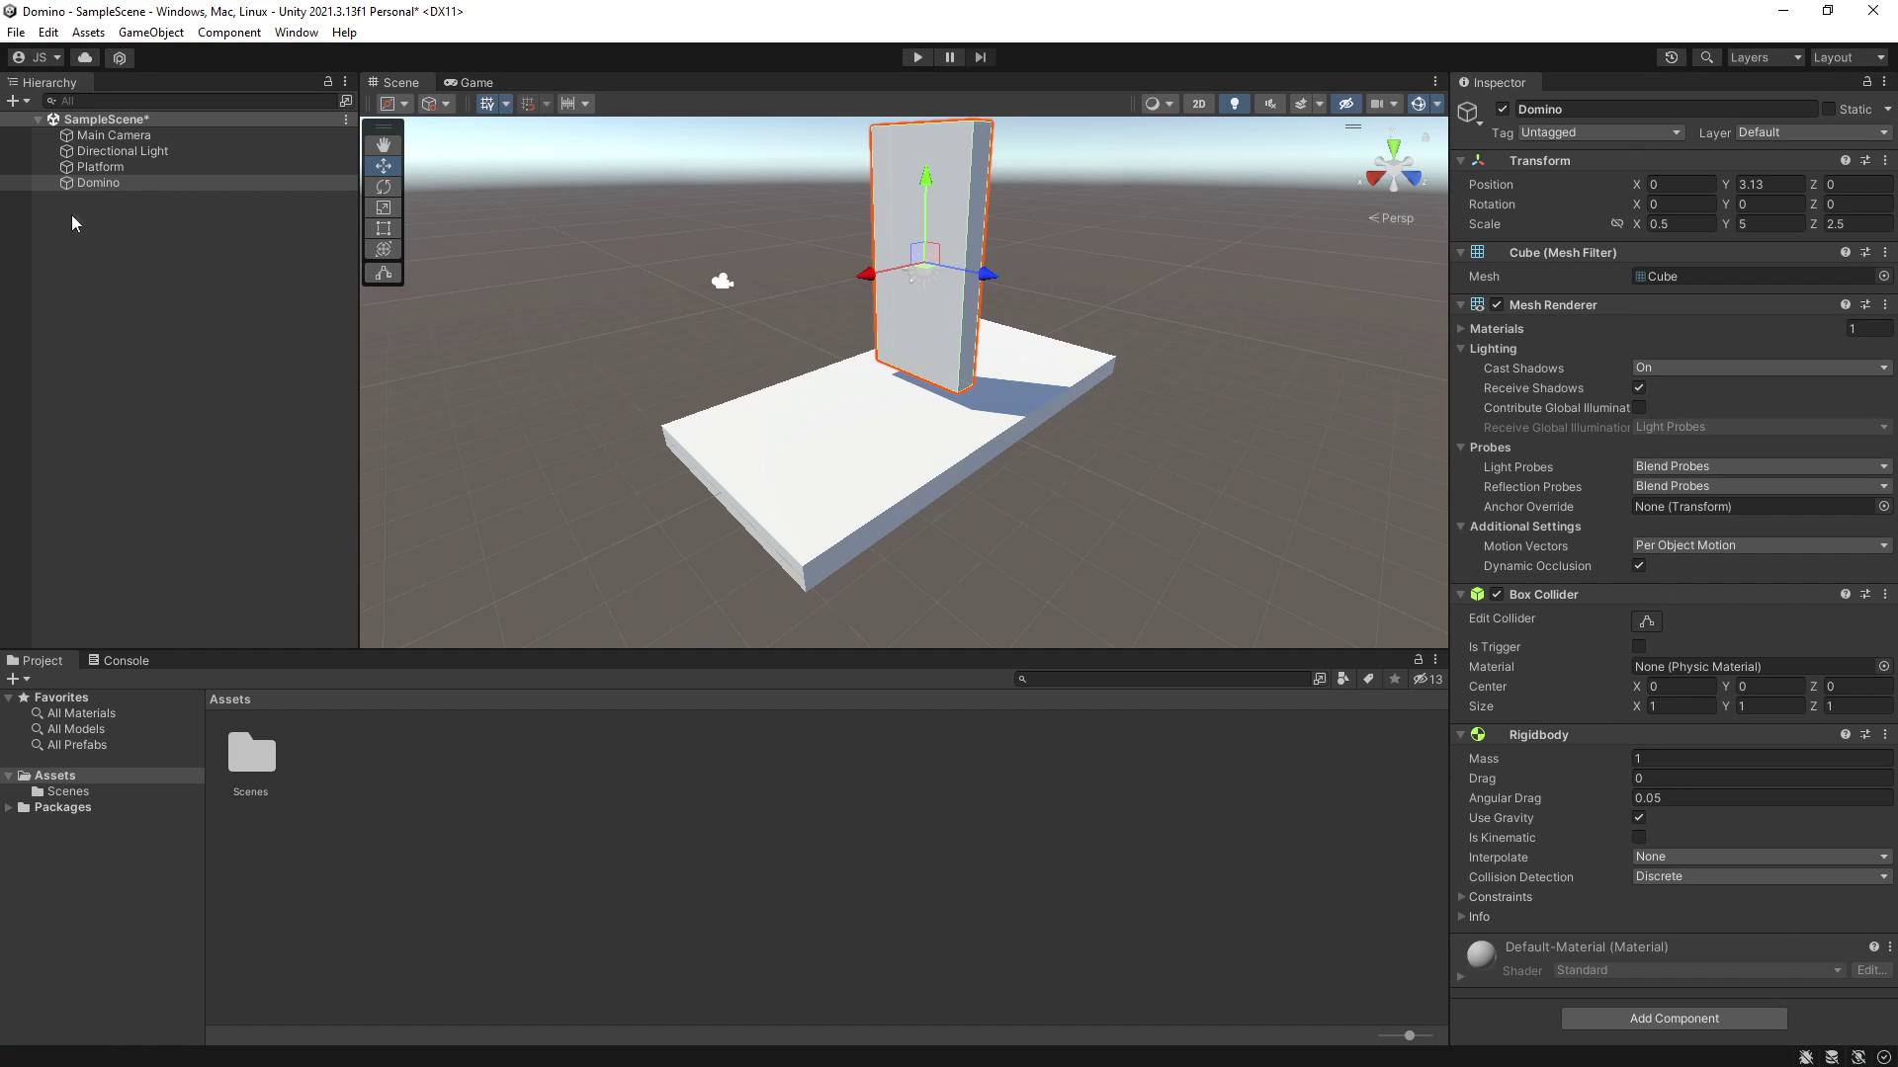
Step: Duplicate the Domino and slide the copy, Domino (1), to X 1.83
{"action": "right_click", "coordinate": [107, 183]}
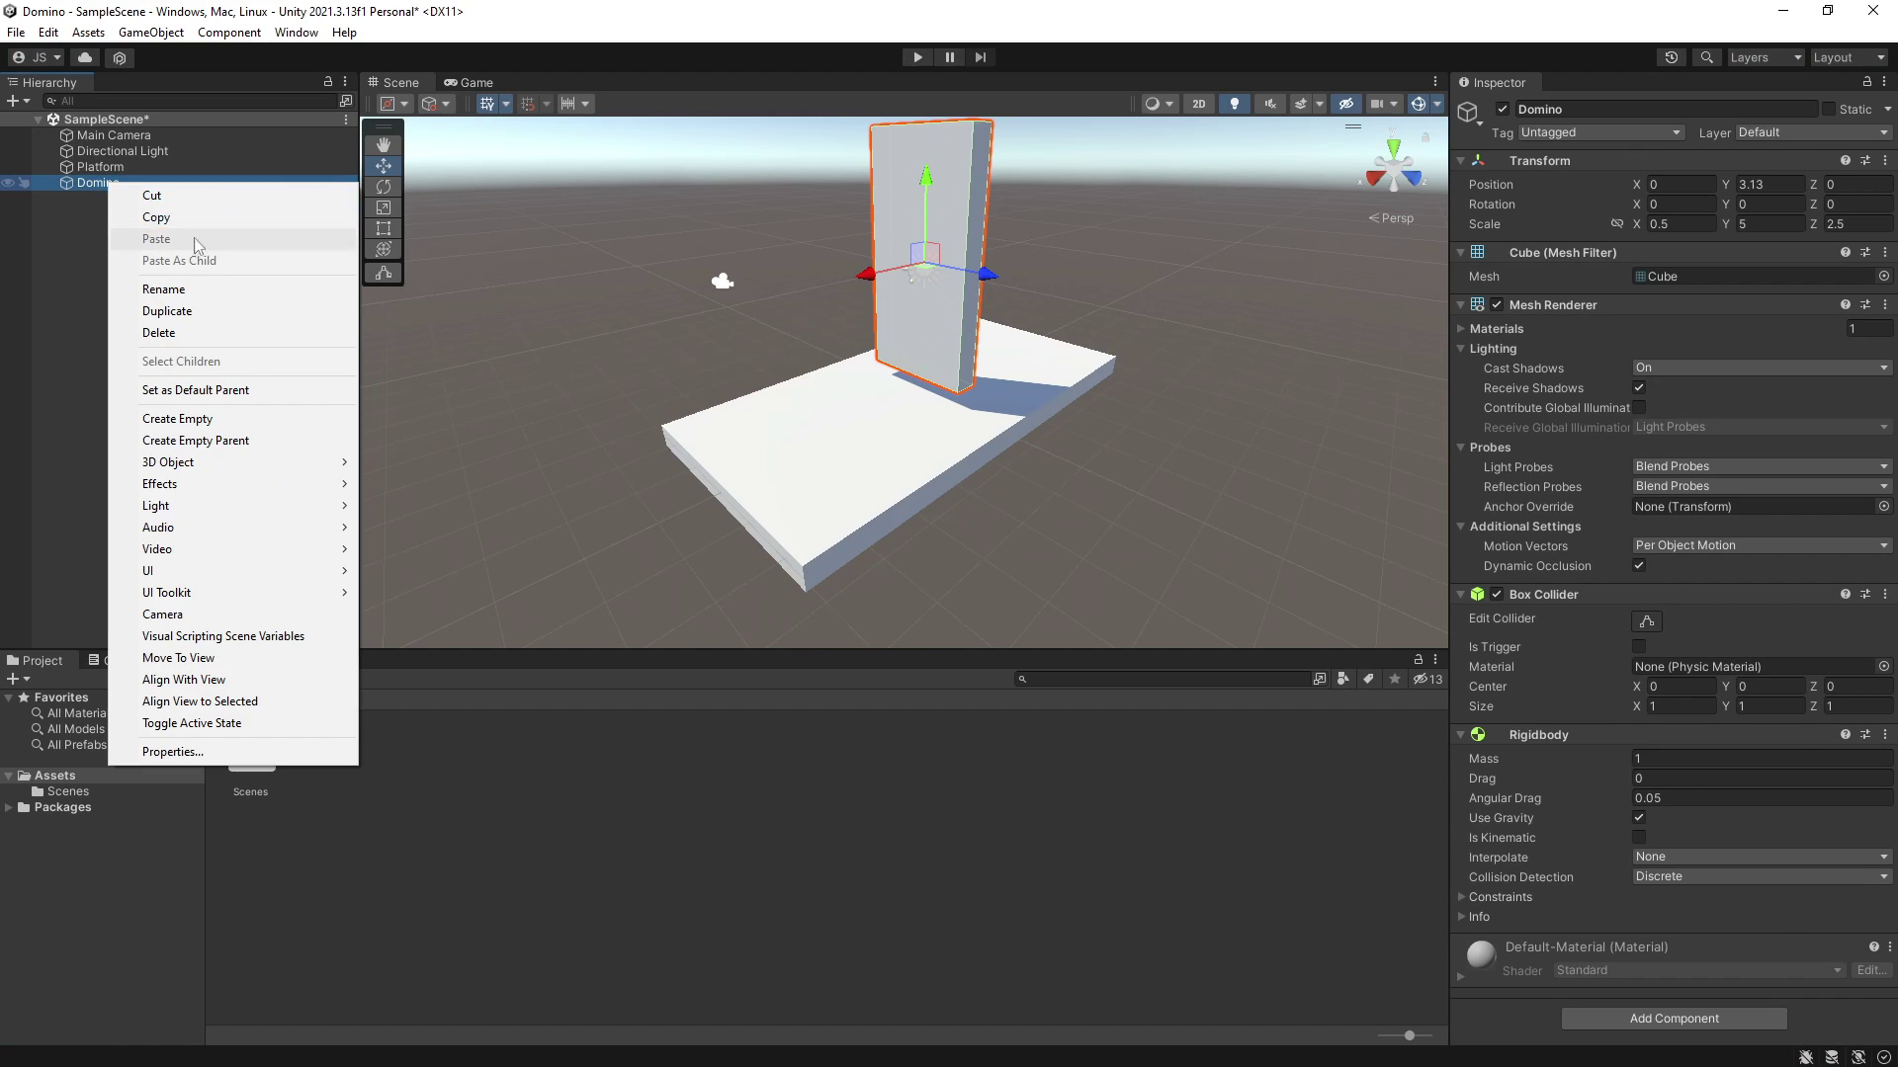
{"action": "left_click", "coordinate": [168, 311]}
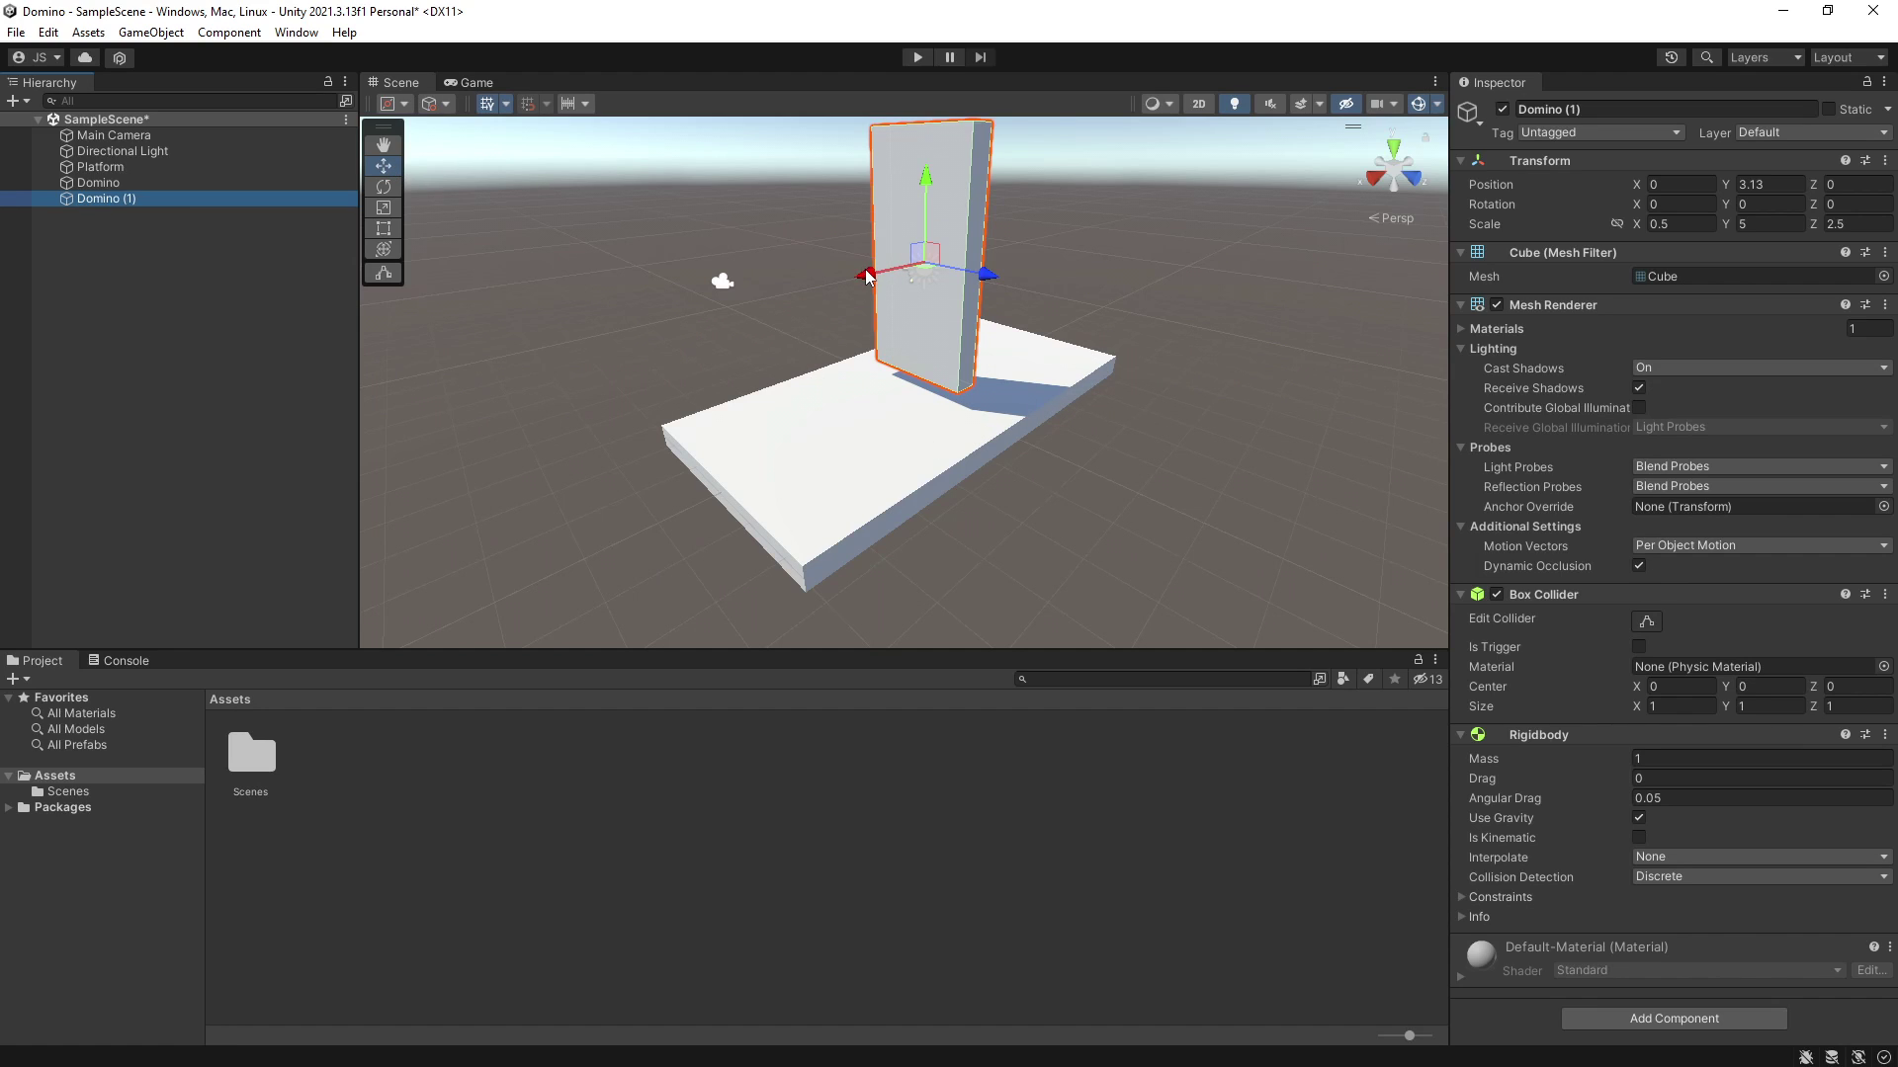
{"action": "left_click_drag", "start_coordinate": [865, 270], "coordinate": [792, 298]}
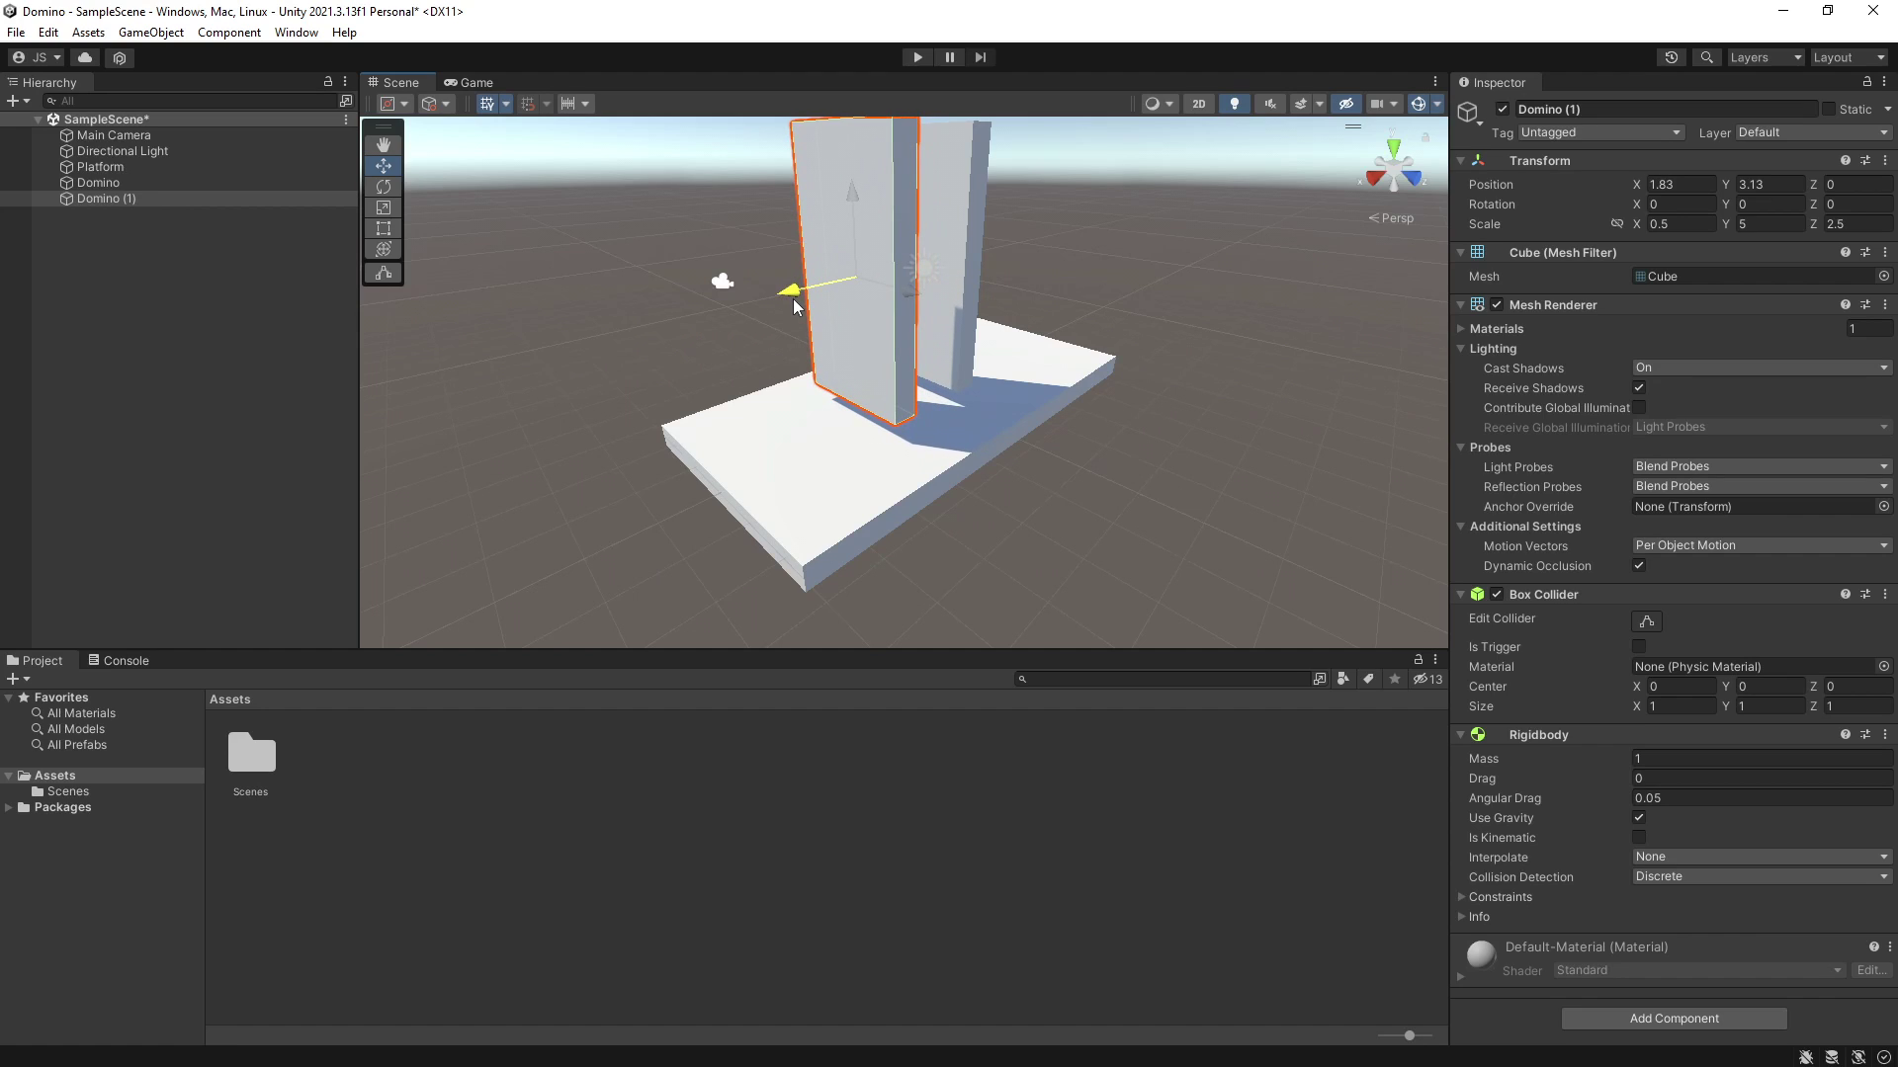
{"action": "left_click_drag", "start_coordinate": [793, 299], "coordinate": [793, 299]}
Step: Duplicate Domino (1) into Domino (2) at X 3.68, then duplicate again as Domino (3)
{"action": "left_click", "coordinate": [1201, 107]}
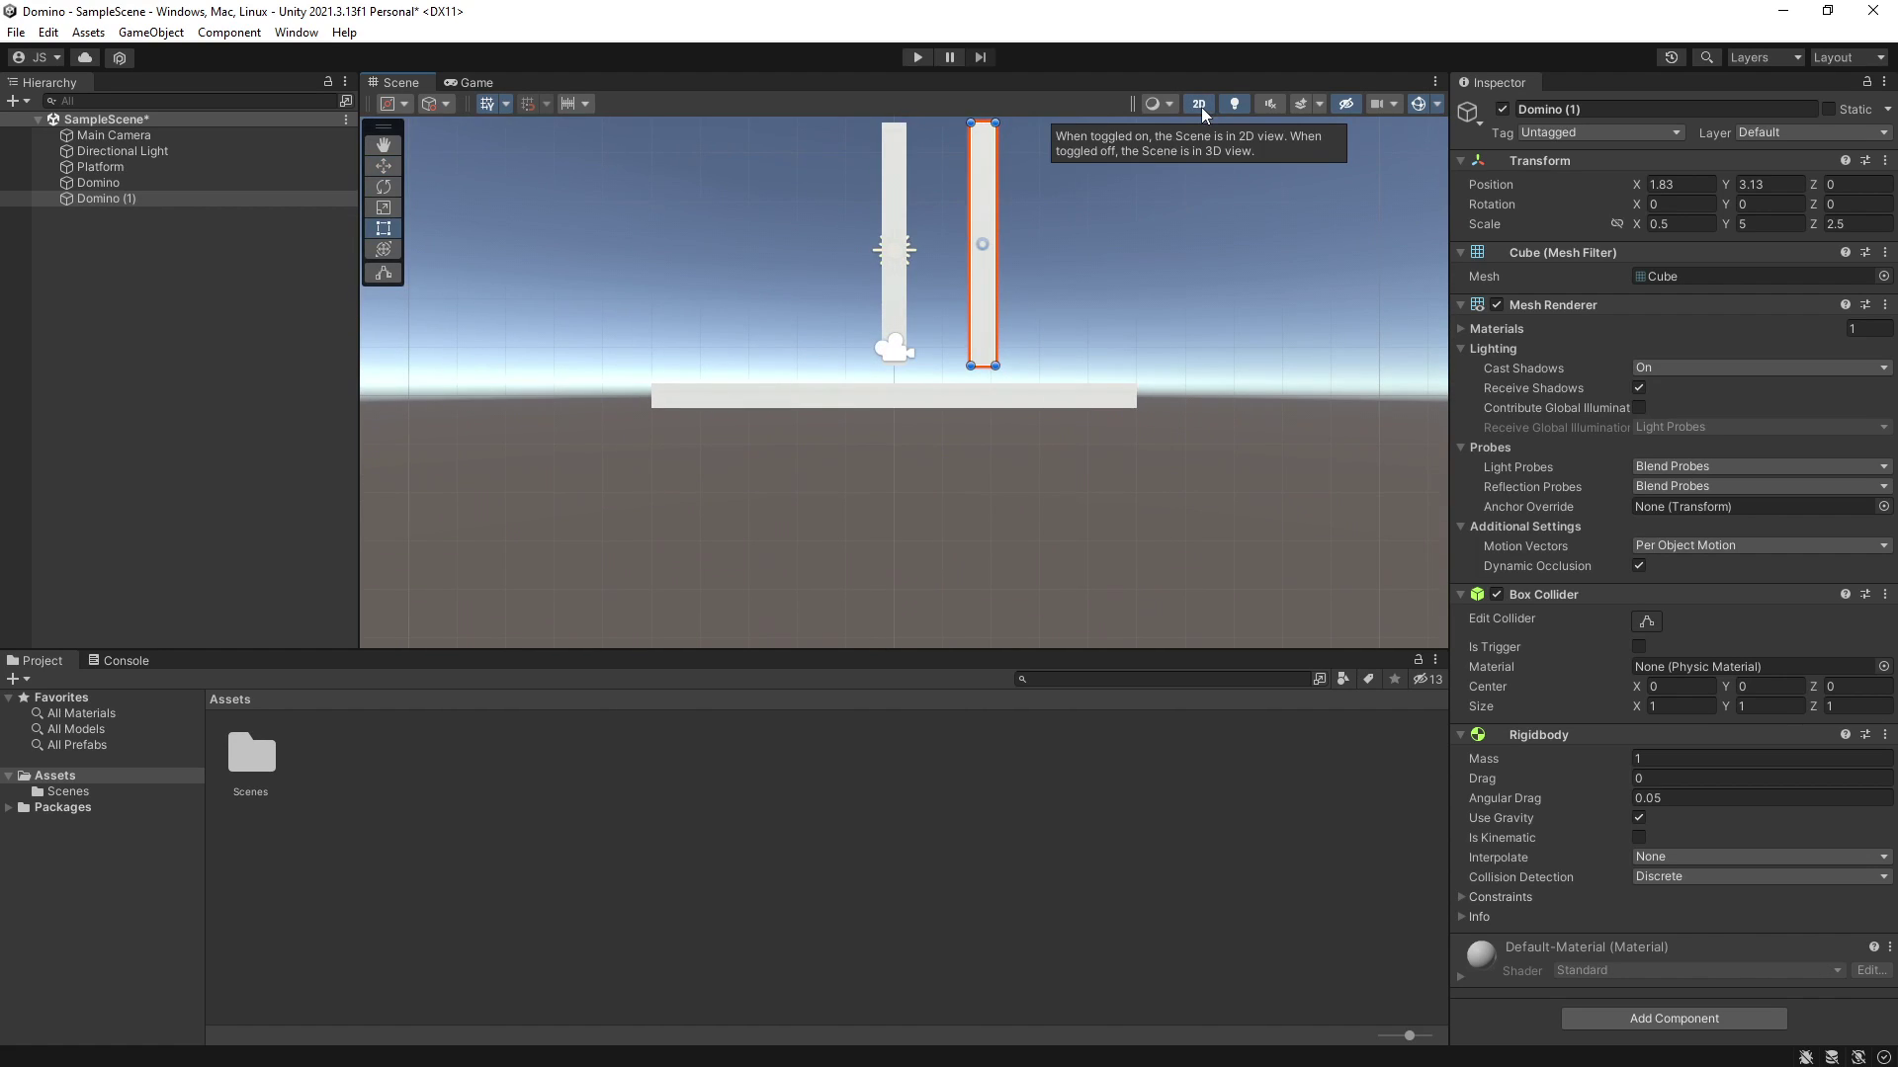
{"action": "middle_click_drag", "start_coordinate": [1211, 204], "coordinate": [1248, 346]}
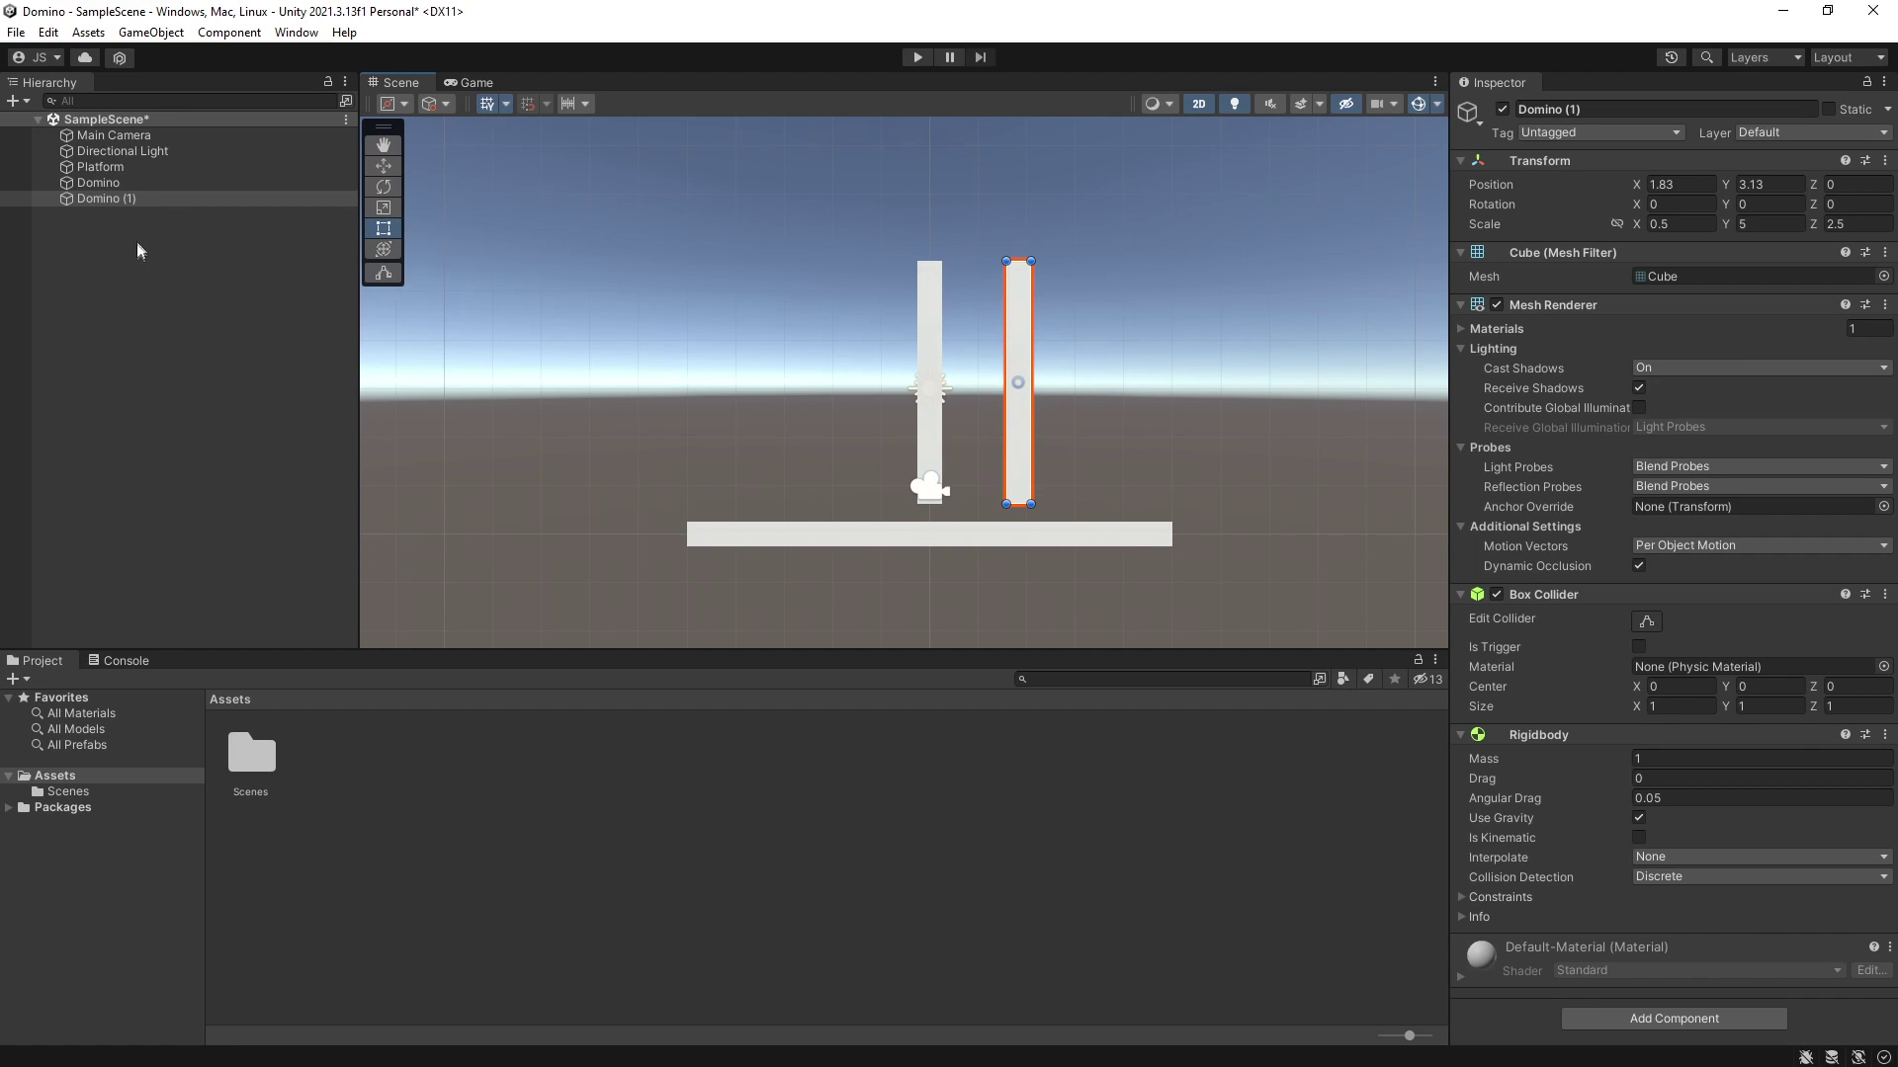
{"action": "left_click", "coordinate": [151, 199]}
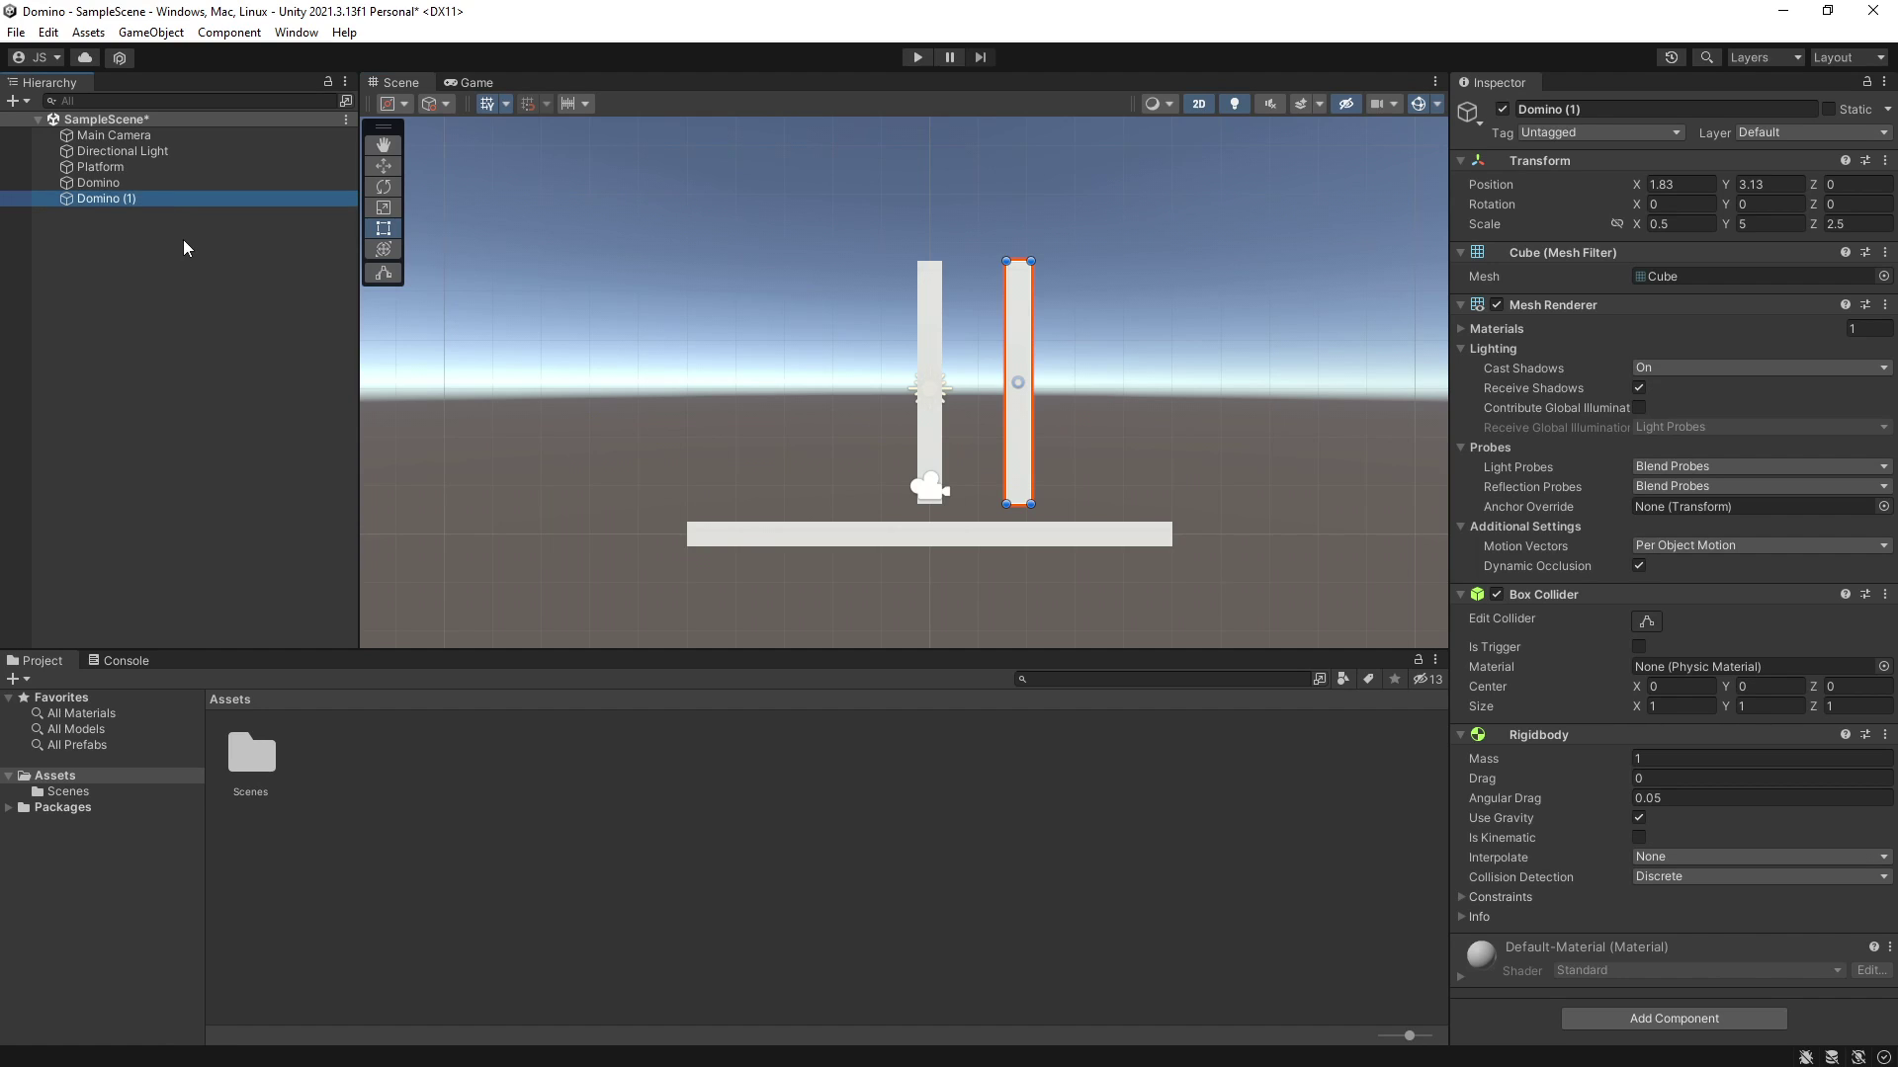
{"action": "right_click", "coordinate": [152, 204]}
{"action": "left_click", "coordinate": [212, 330]}
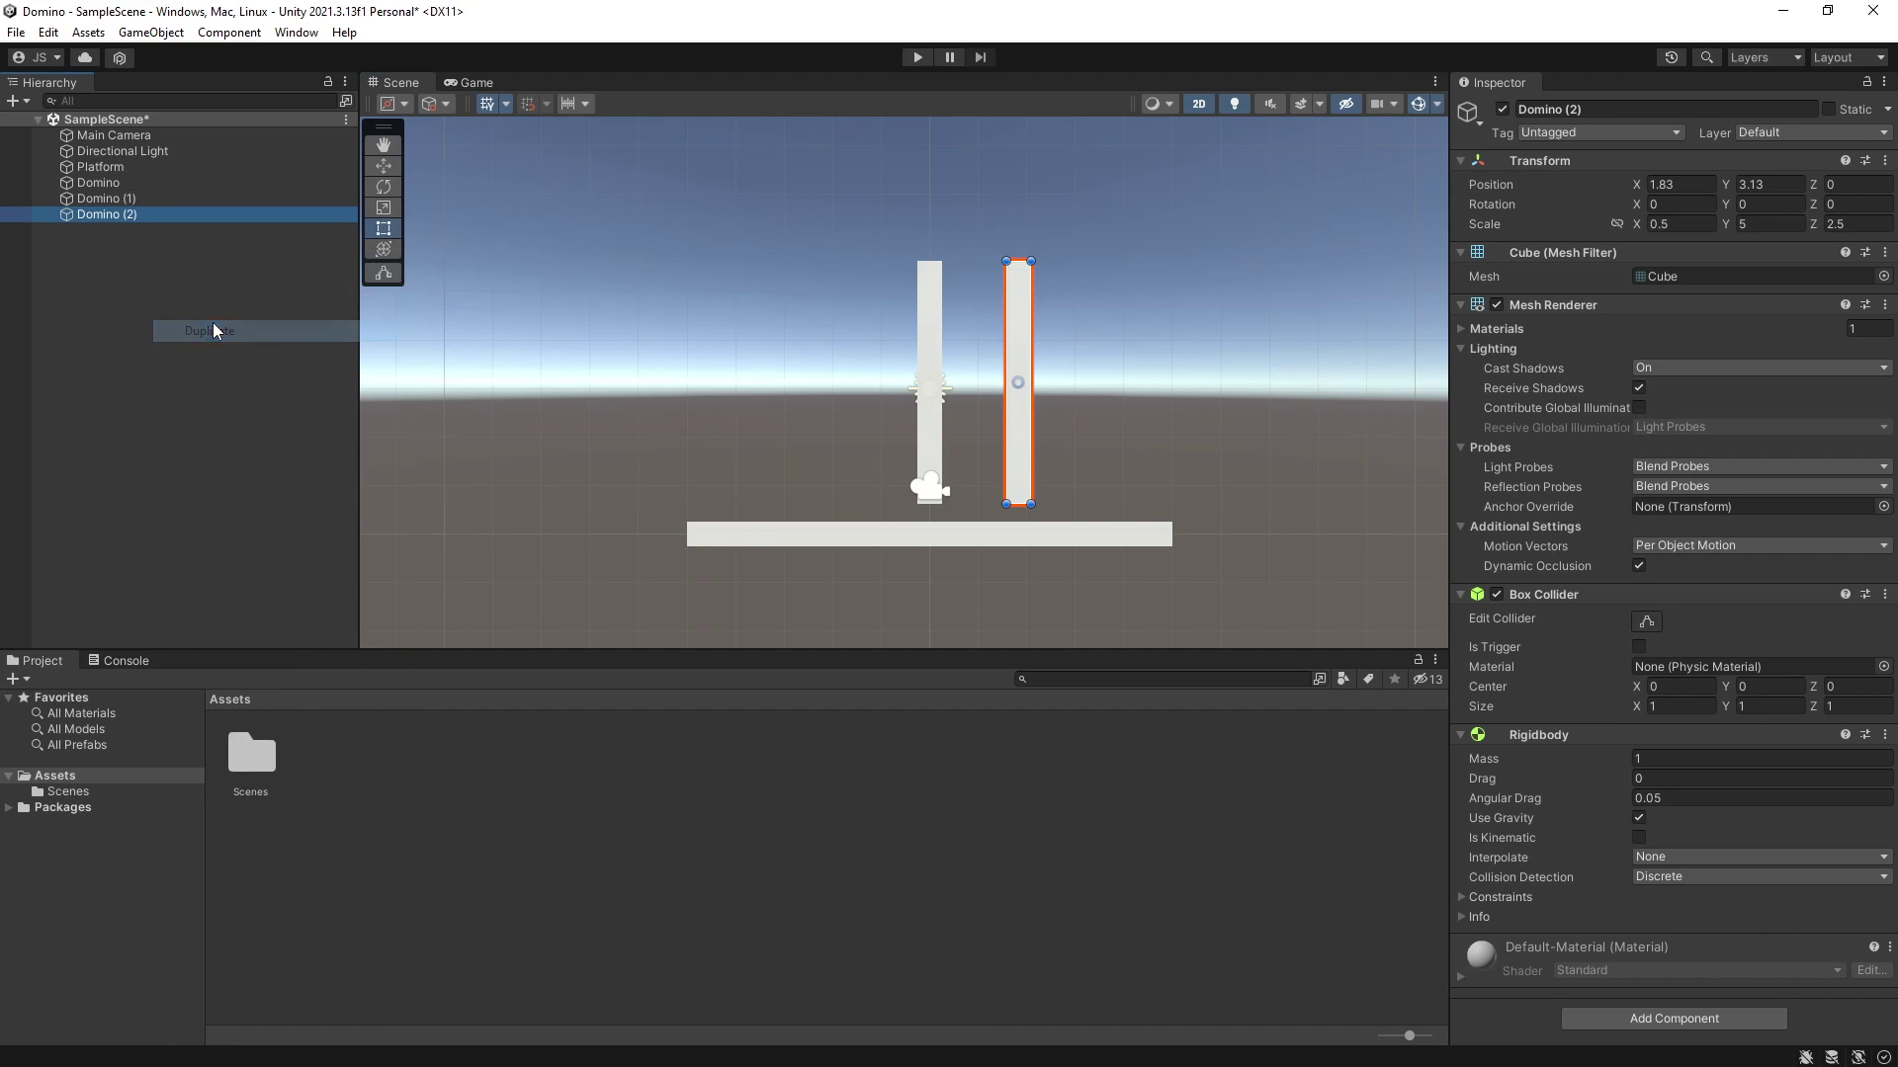
{"action": "left_click", "coordinate": [383, 165]}
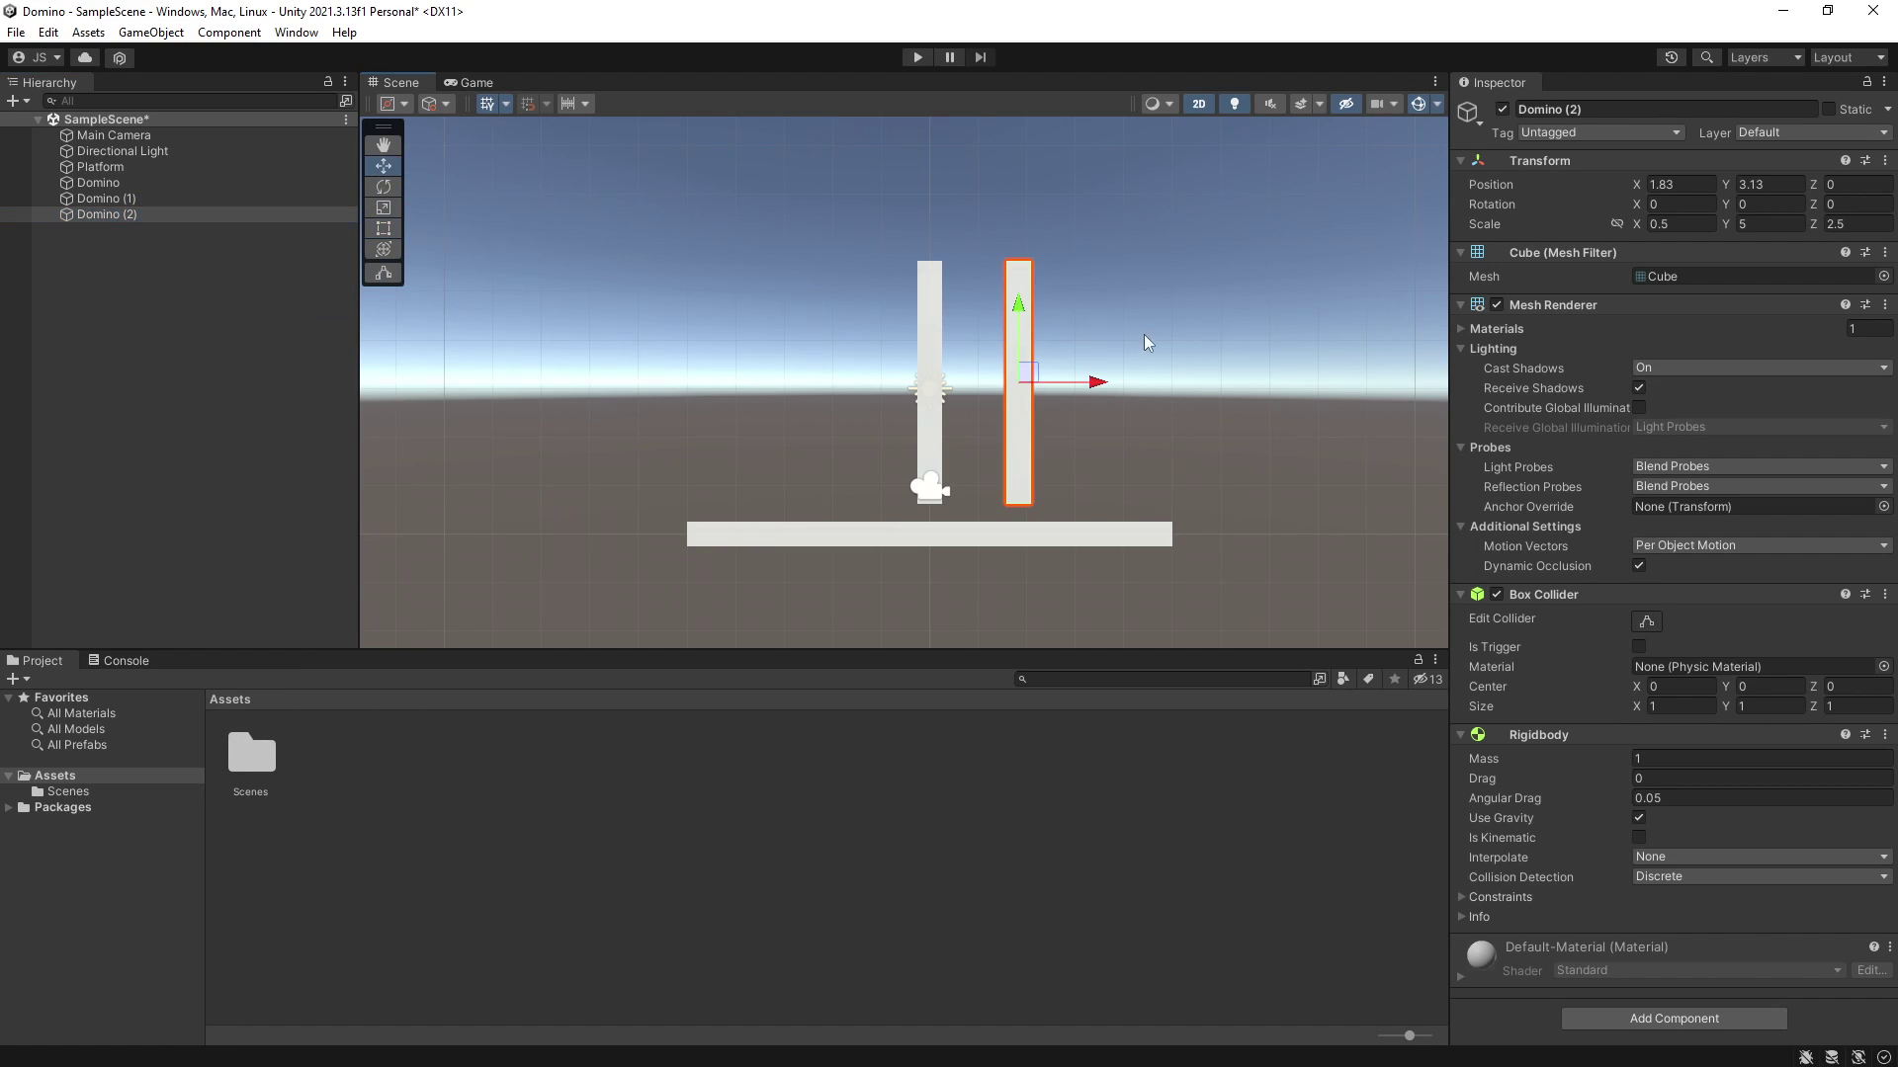
{"action": "left_click_drag", "start_coordinate": [1099, 383], "coordinate": [1189, 385]}
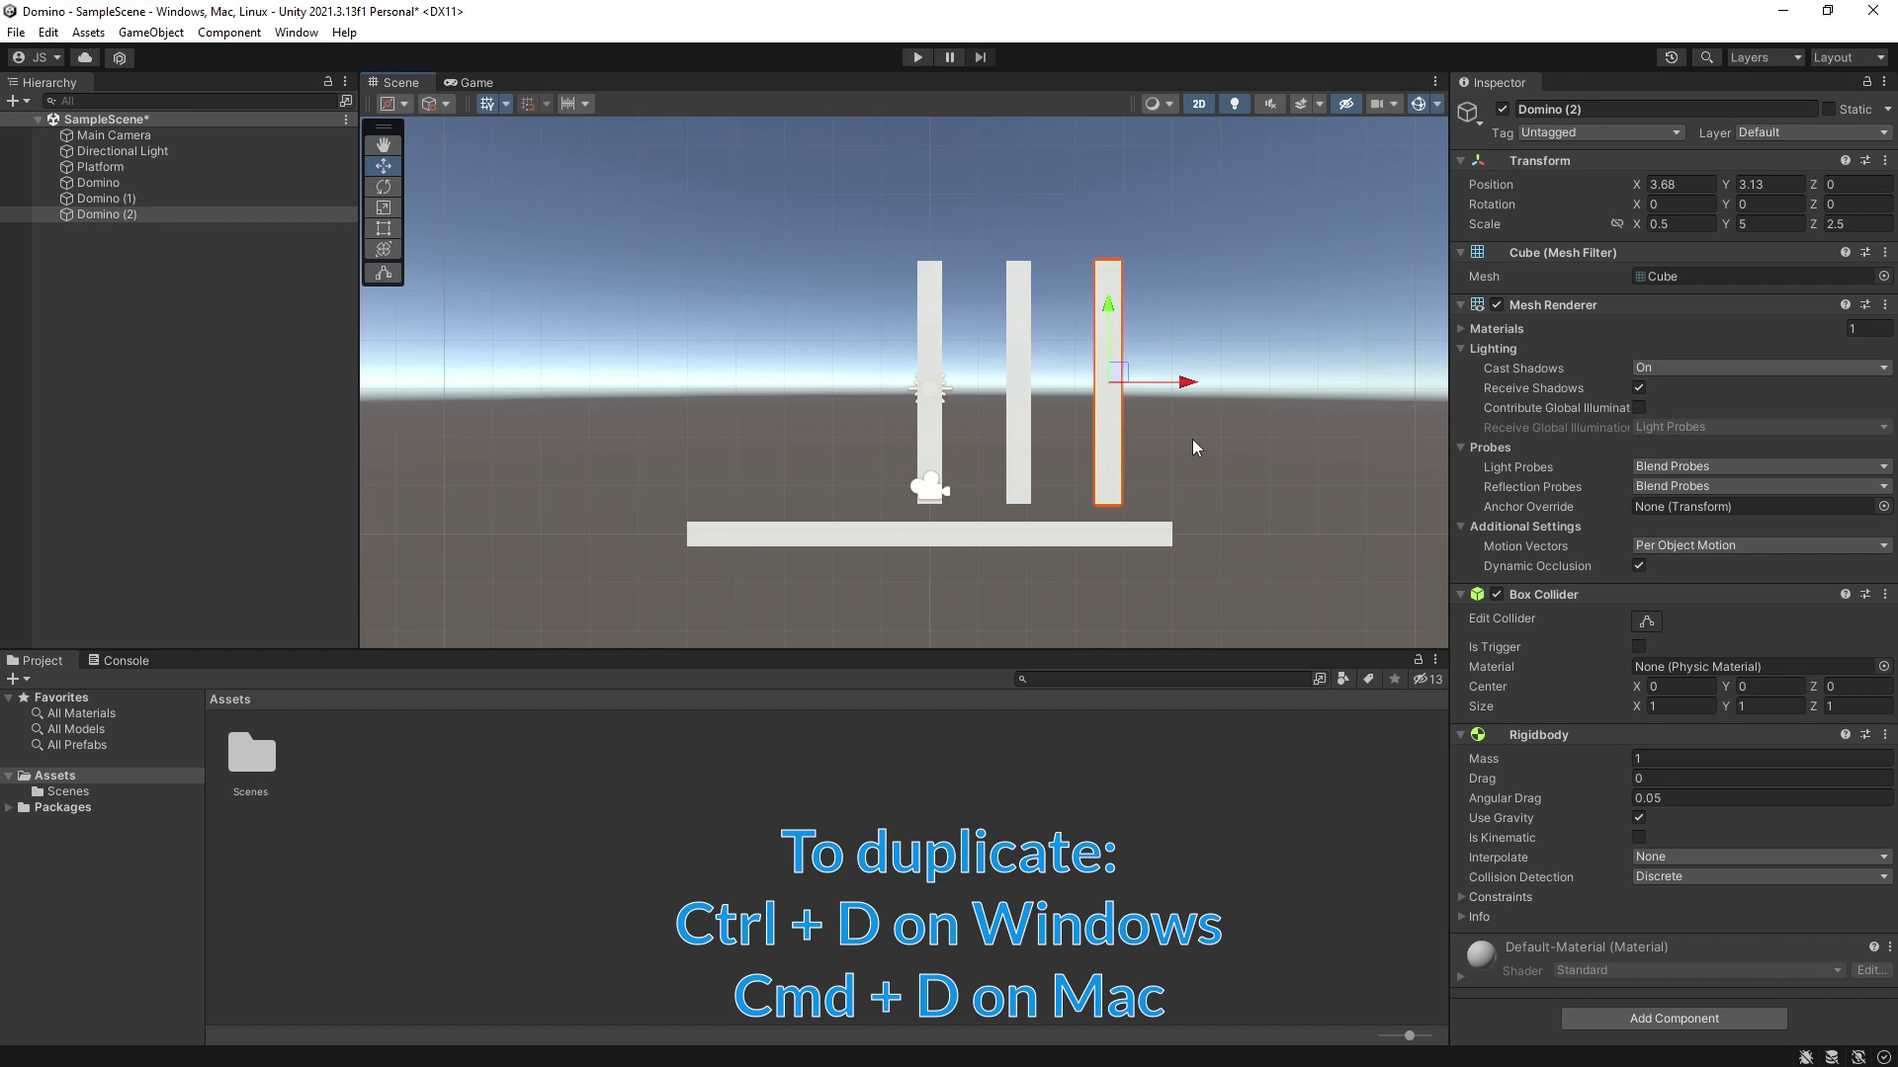
{"action": "key", "text": "ctrl+d"}
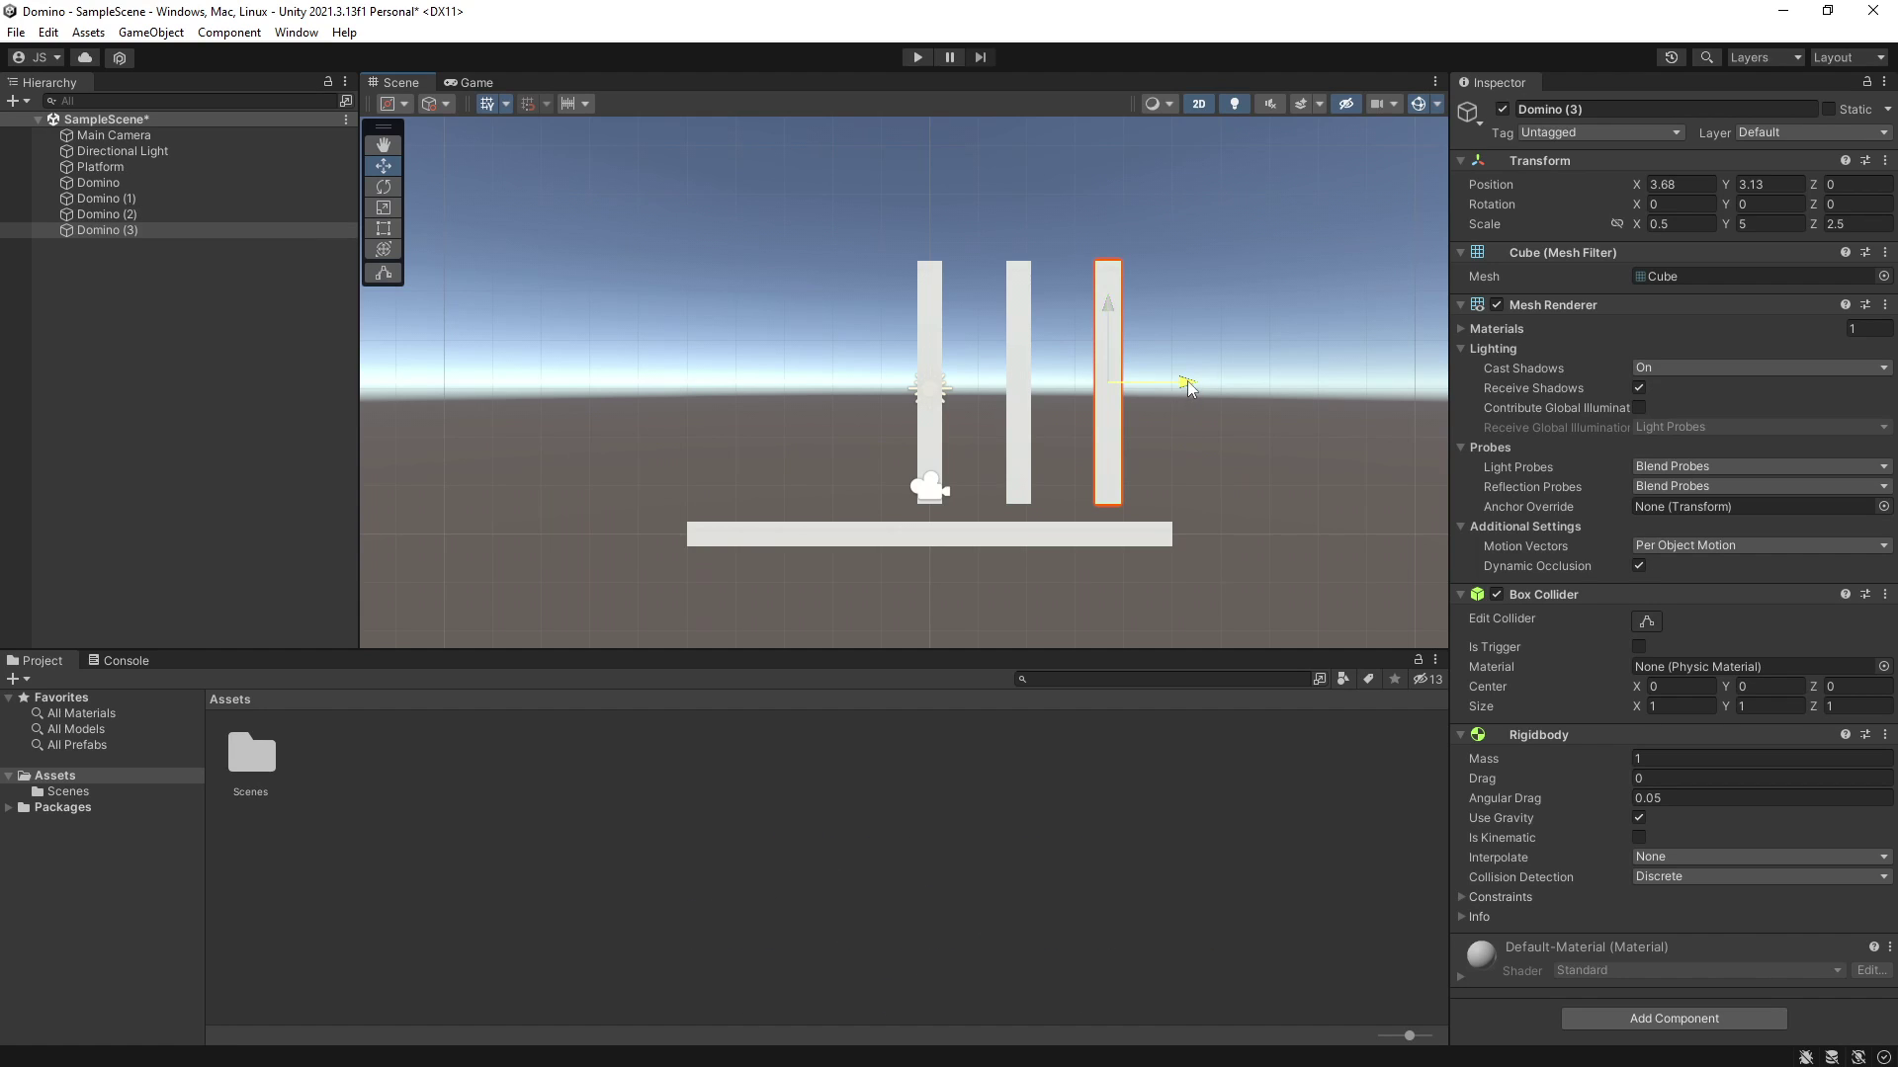
{"action": "left_click_drag", "start_coordinate": [1186, 383], "coordinate": [919, 398]}
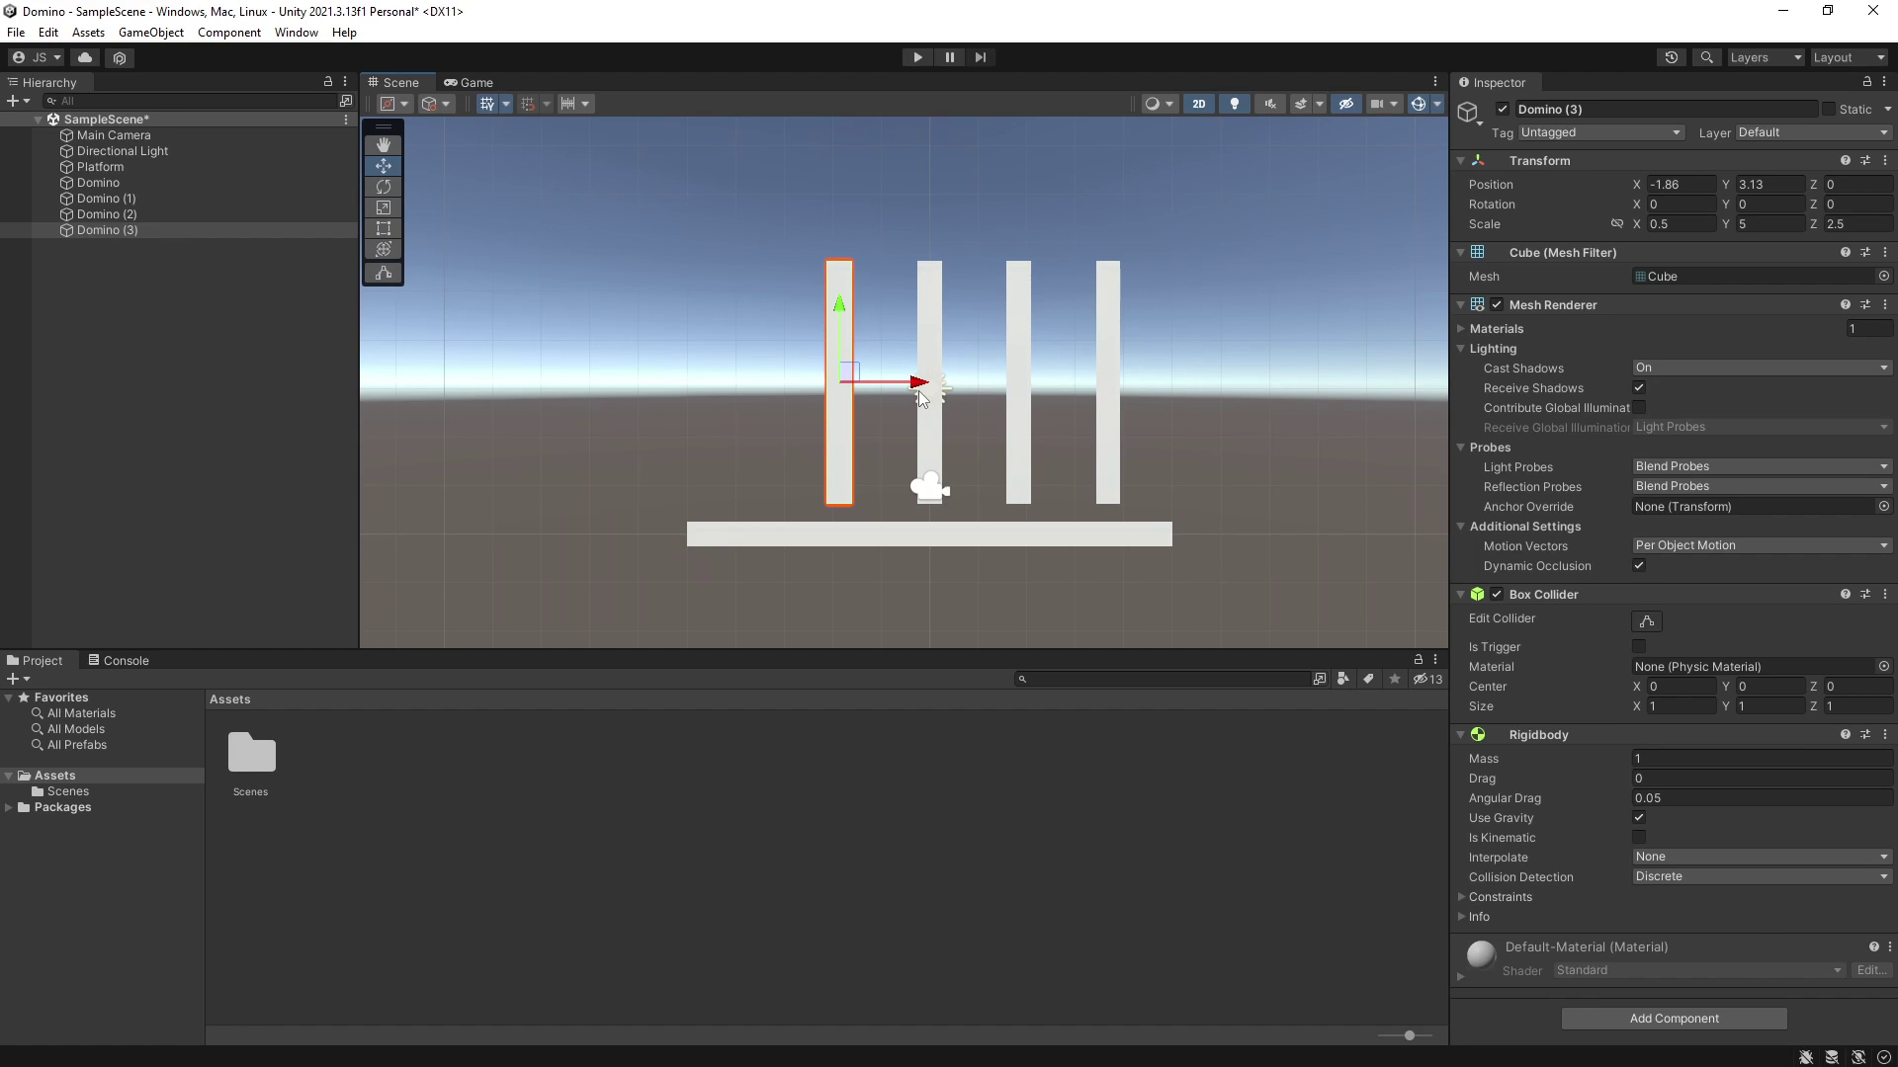
Step: Duplicate the platform into a second one and fill it with copied dominoes
{"action": "key", "text": "ctrl+d"}
{"action": "scroll", "coordinate": [1186, 413], "scroll_direction": "down", "scroll_amount": 2}
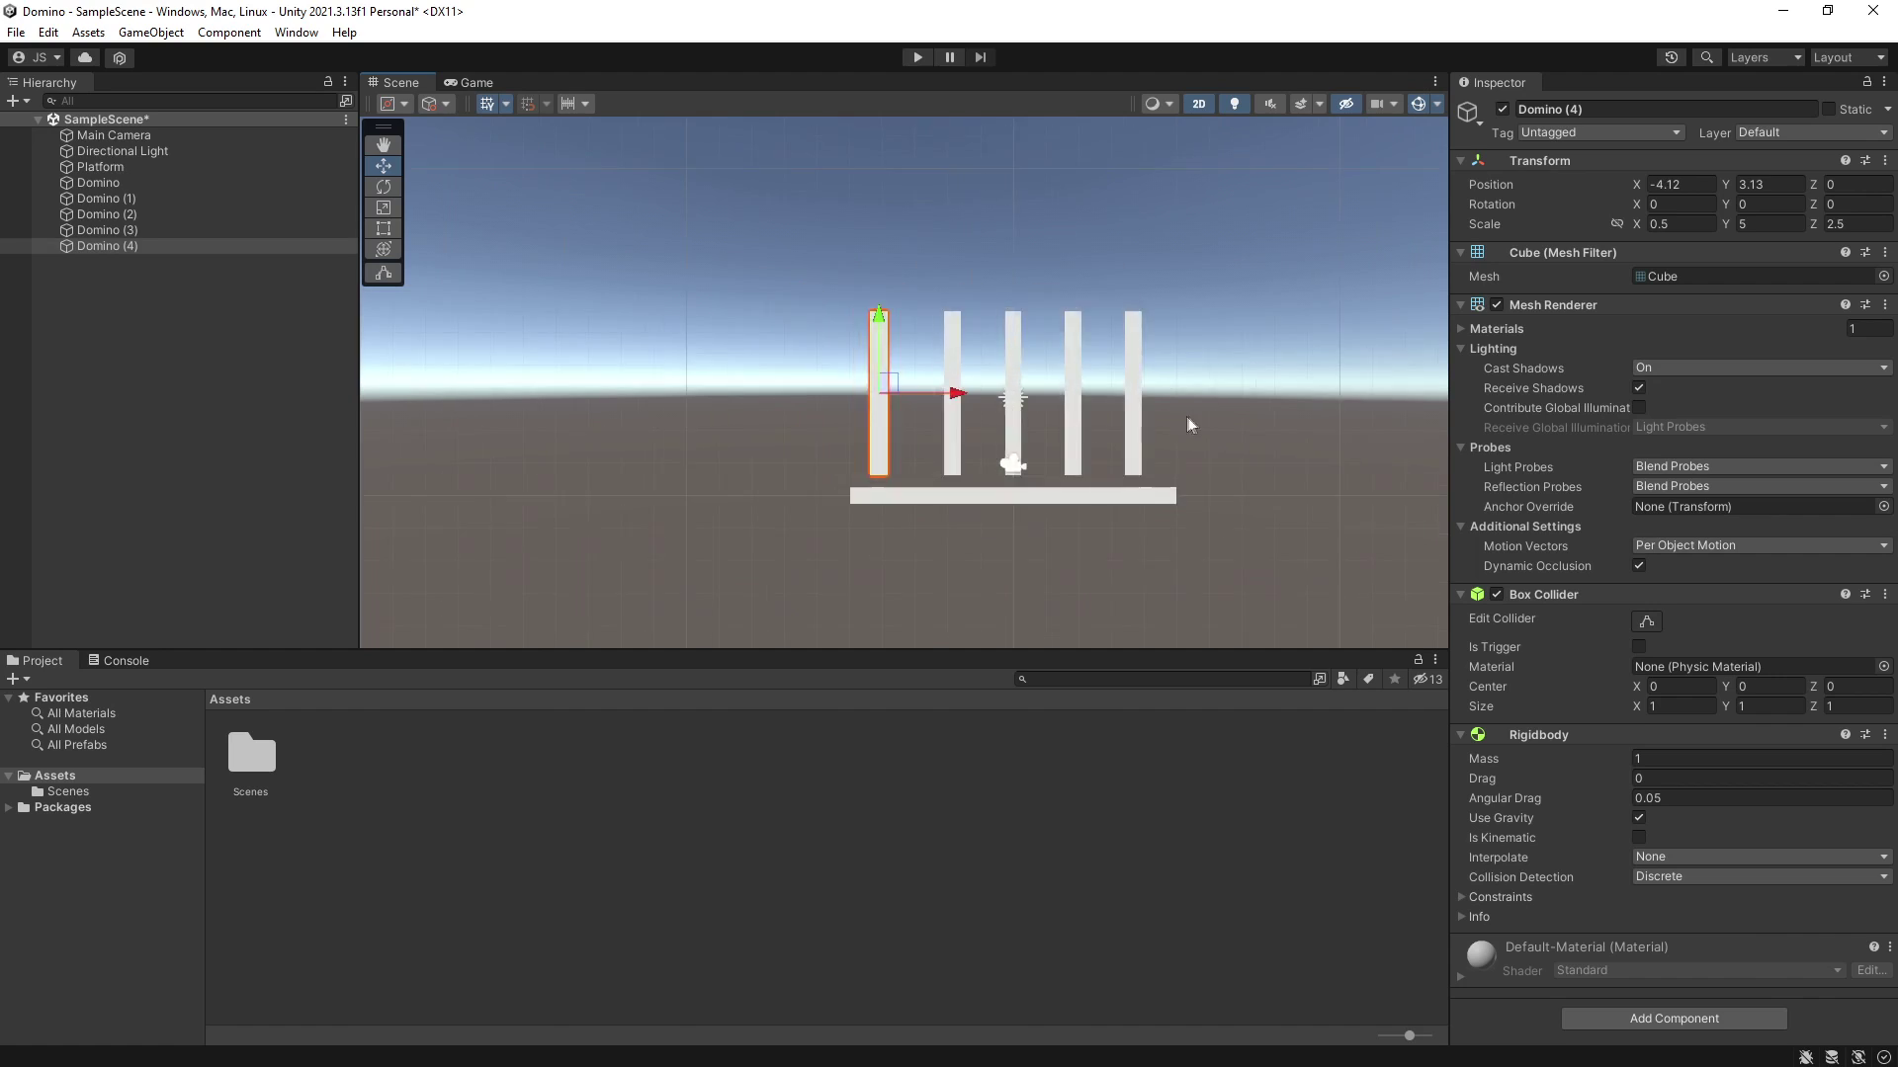
{"action": "left_click", "coordinate": [100, 166]}
{"action": "key", "text": "ctrl+d"}
{"action": "left_click_drag", "start_coordinate": [690, 325], "coordinate": [999, 364]}
{"action": "left_click", "coordinate": [787, 247]}
{"action": "key", "text": "ctrl+d"}
{"action": "left_click_drag", "start_coordinate": [876, 249], "coordinate": [1128, 284]}
{"action": "key", "text": "ctrl+d"}
Step: Position a third platform lower right and place duplicated dominoes on it
{"action": "key", "text": "ctrl+d"}
{"action": "key", "text": "ctrl+d"}
{"action": "key", "text": "ctrl+d"}
{"action": "left_click_drag", "start_coordinate": [1128, 284], "coordinate": [1176, 283]}
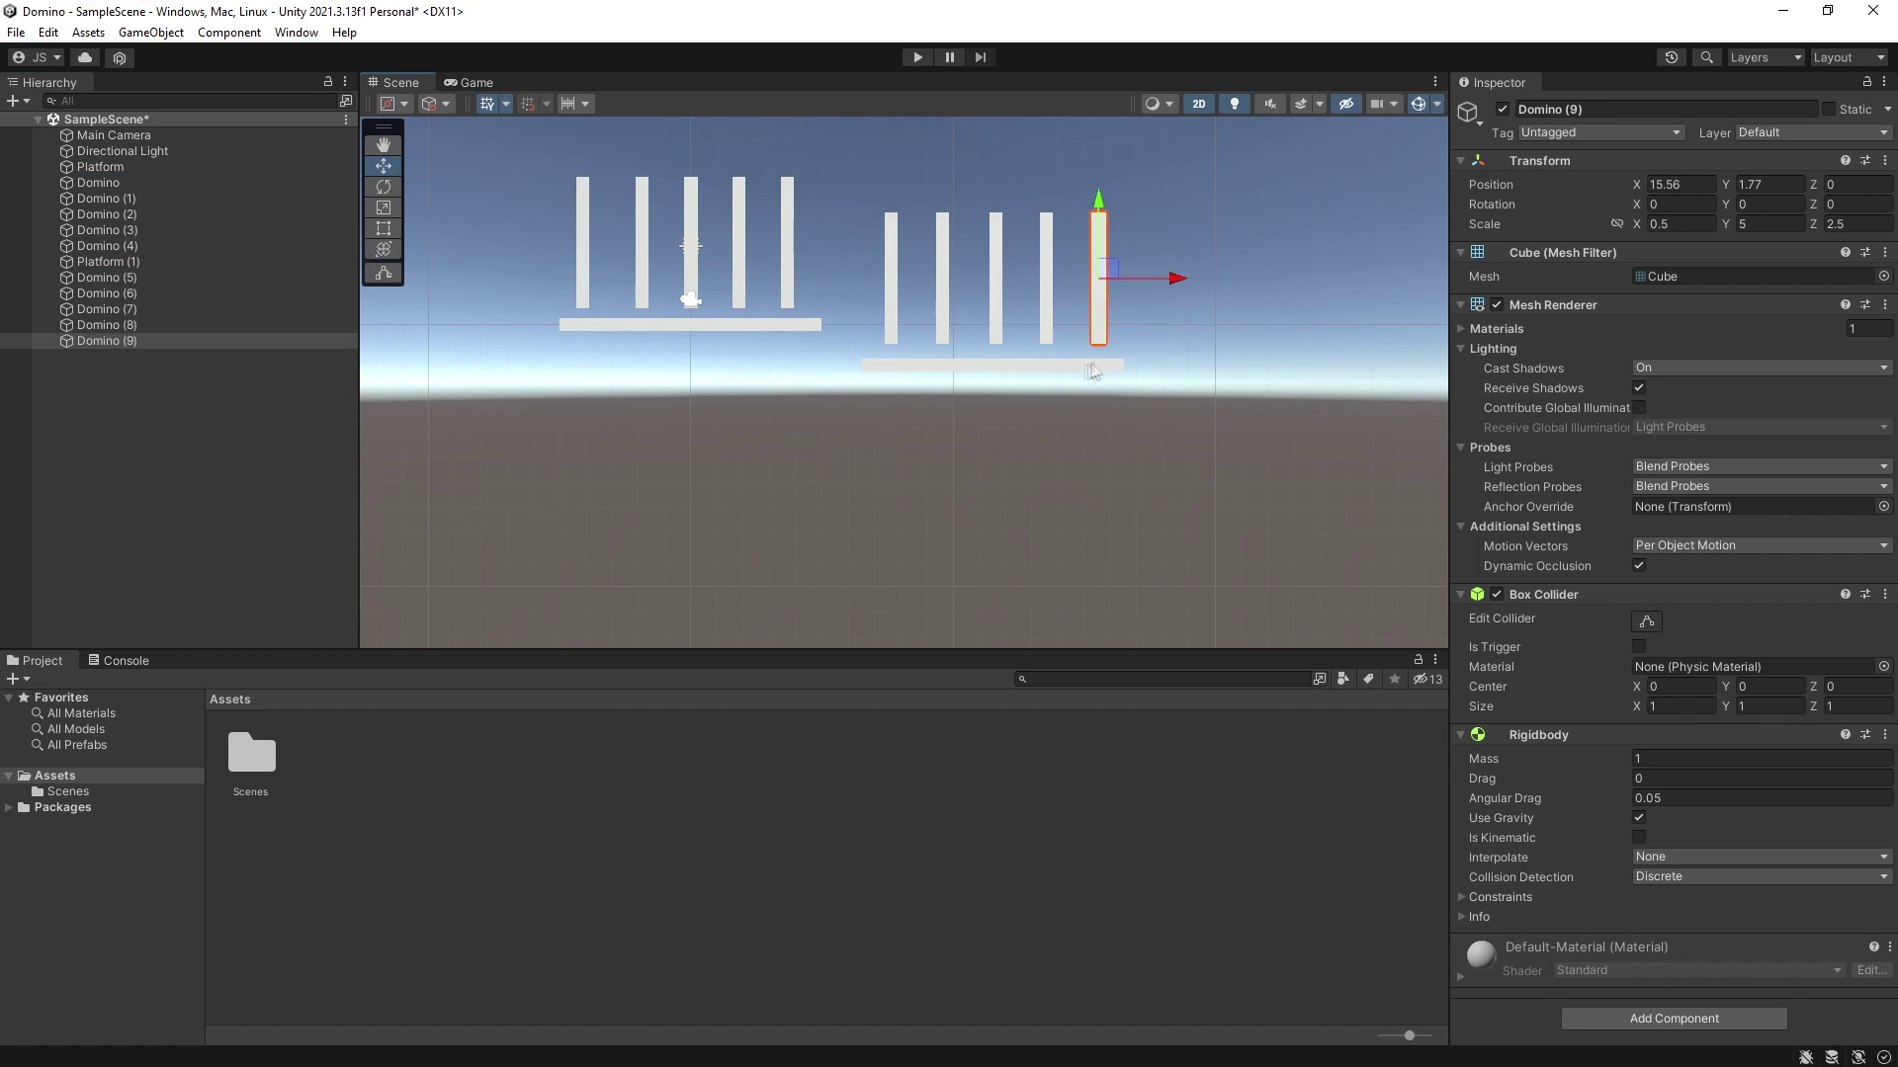
{"action": "left_click_drag", "start_coordinate": [993, 364], "coordinate": [1286, 407]}
{"action": "middle_click_drag", "start_coordinate": [1260, 490], "coordinate": [1001, 567]}
{"action": "key", "text": "ctrl+d"}
{"action": "left_click_drag", "start_coordinate": [838, 351], "coordinate": [1127, 407]}
{"action": "key", "text": "ctrl+d"}
{"action": "key", "text": "ctrl+d"}
{"action": "key", "text": "ctrl+d"}
{"action": "left_click_drag", "start_coordinate": [1127, 407], "coordinate": [1222, 414]}
{"action": "key", "text": "ctrl+d"}
Step: Set the second and third dominoes on the third platform to Scale Y 7 and 9
{"action": "left_click", "coordinate": [995, 395]}
{"action": "left_click", "coordinate": [1769, 224]}
{"action": "type", "text": "7"}
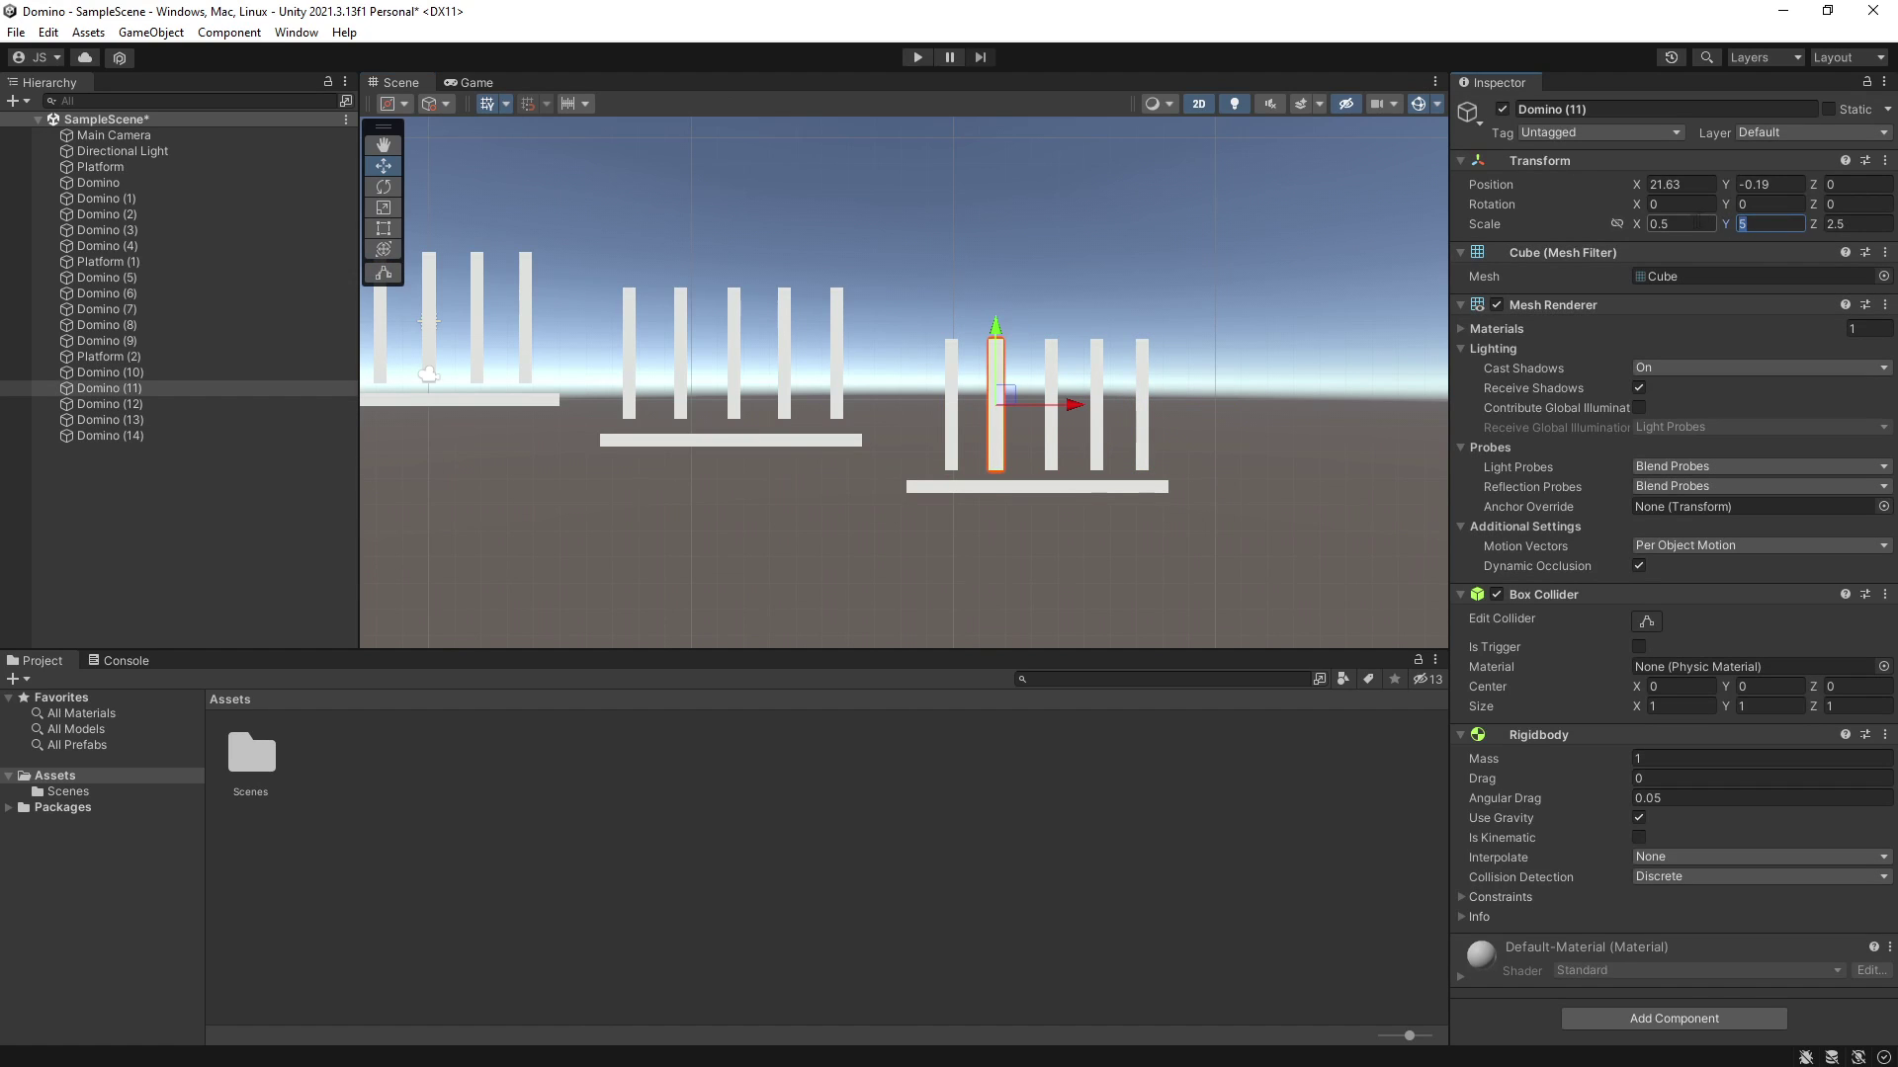
{"action": "key", "text": "Return"}
{"action": "left_click", "coordinate": [1051, 396]}
{"action": "type", "text": "9"}
{"action": "key", "text": "Return"}
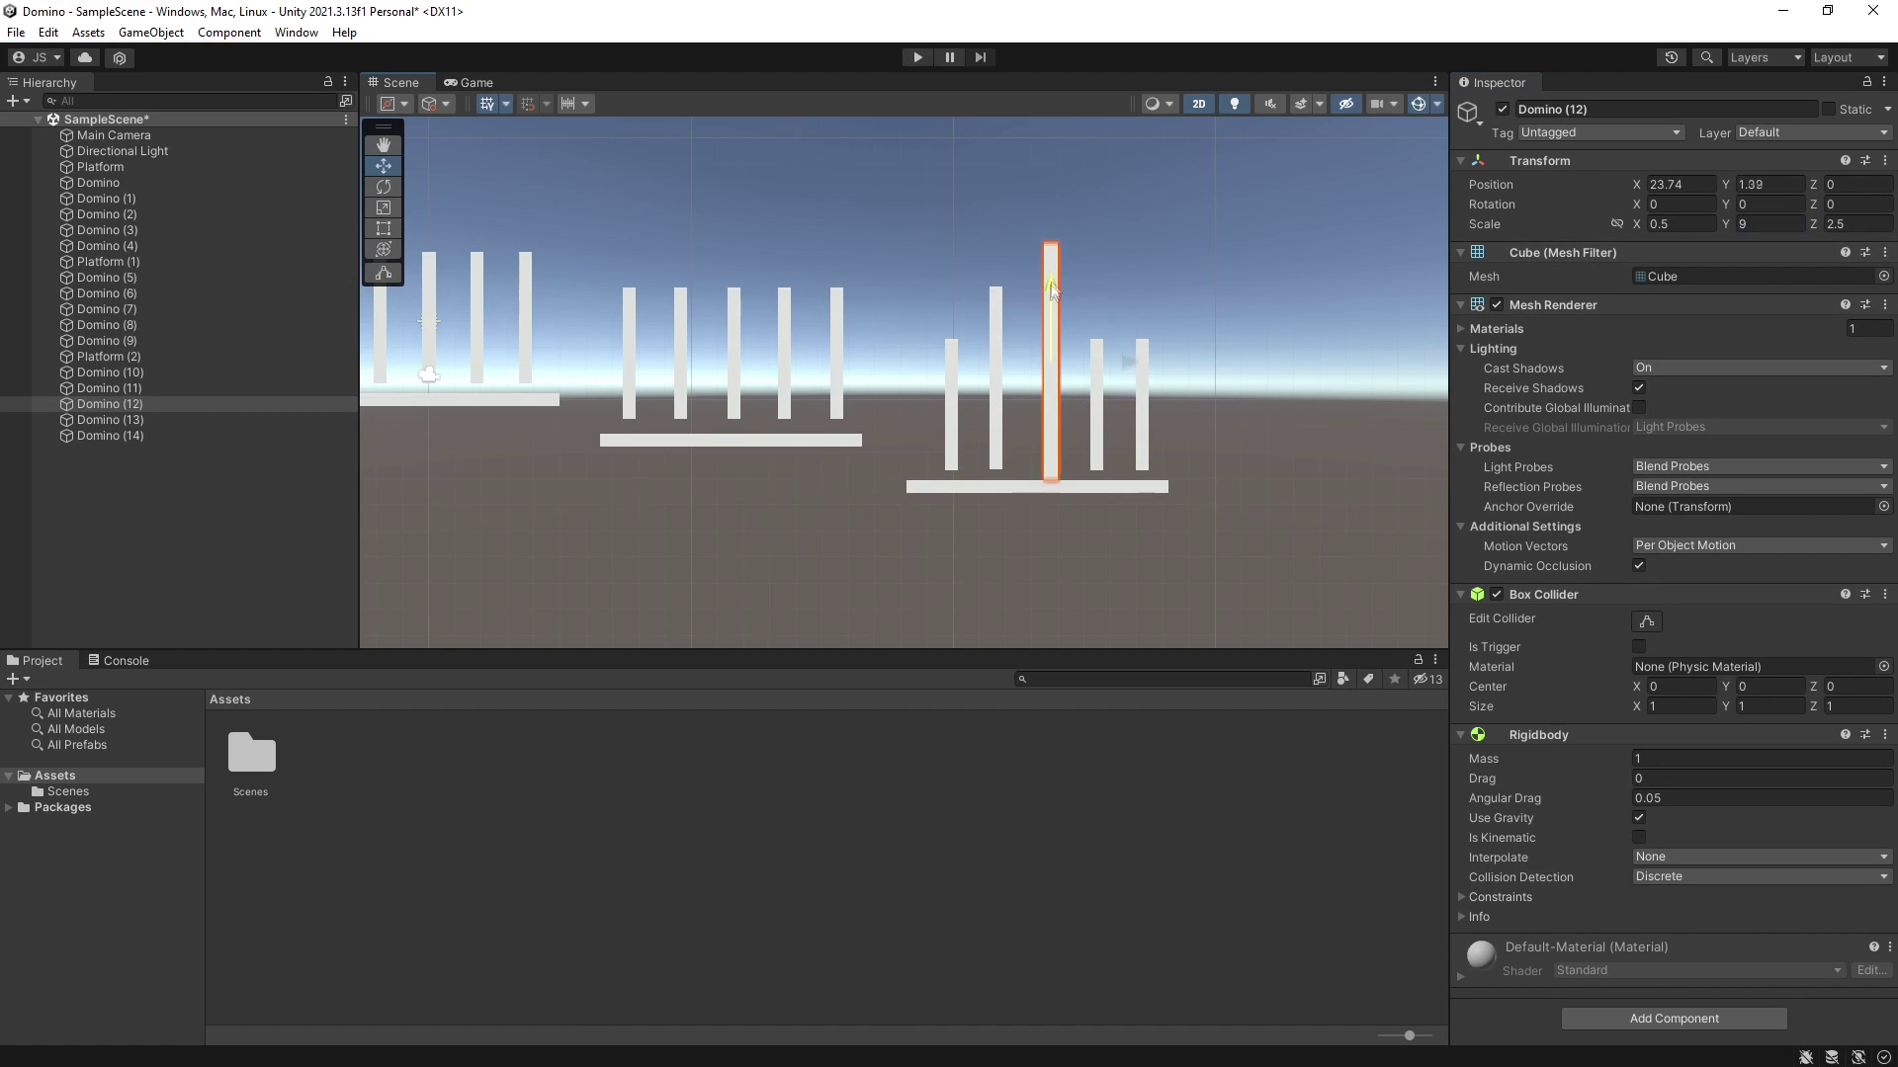
Step: Set the fourth and last dominoes on the third platform to Scale Y 11 and 12
{"action": "left_click", "coordinate": [1096, 406]}
{"action": "type", "text": "11"}
{"action": "key", "text": "Return"}
{"action": "left_click", "coordinate": [1144, 405]}
{"action": "left_click", "coordinate": [1769, 223]}
{"action": "type", "text": "12"}
{"action": "key", "text": "Return"}
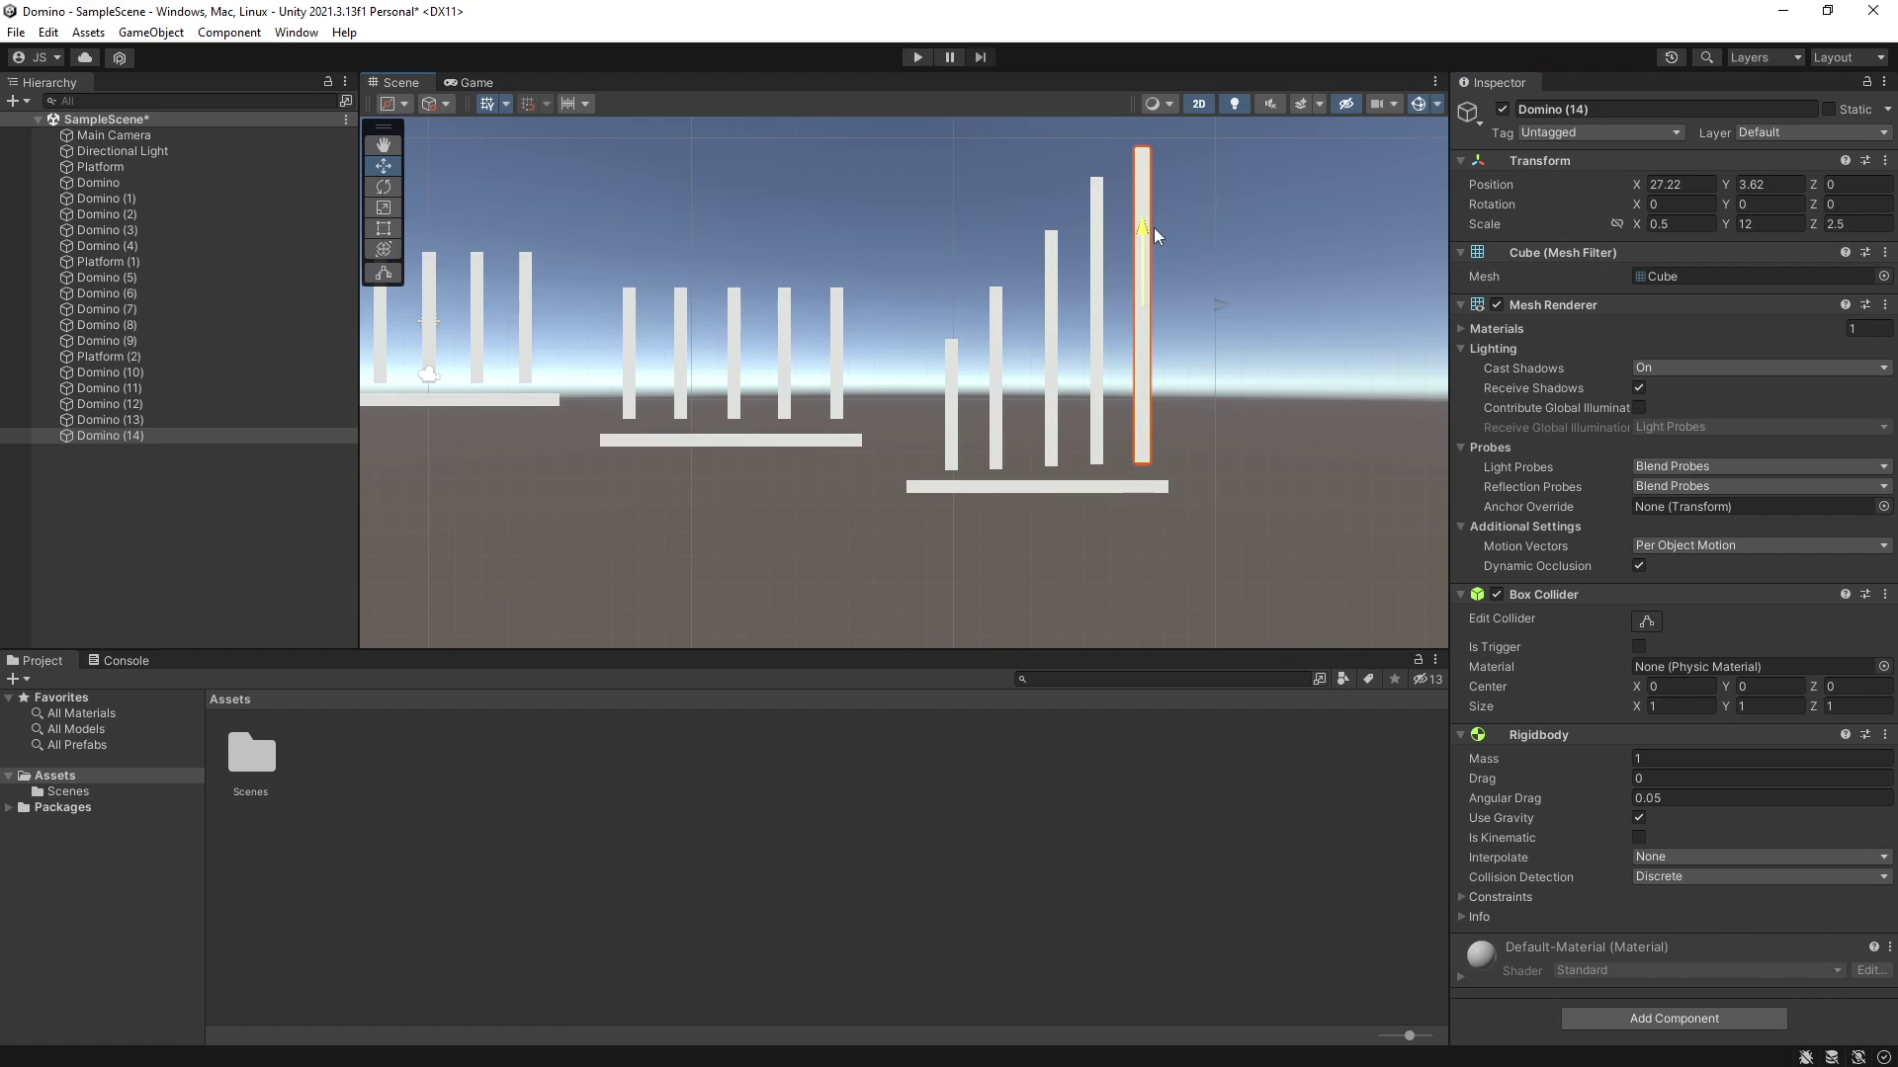
{"action": "left_click", "coordinate": [850, 494]}
{"action": "scroll", "coordinate": [901, 524], "scroll_direction": "down", "scroll_amount": 1}
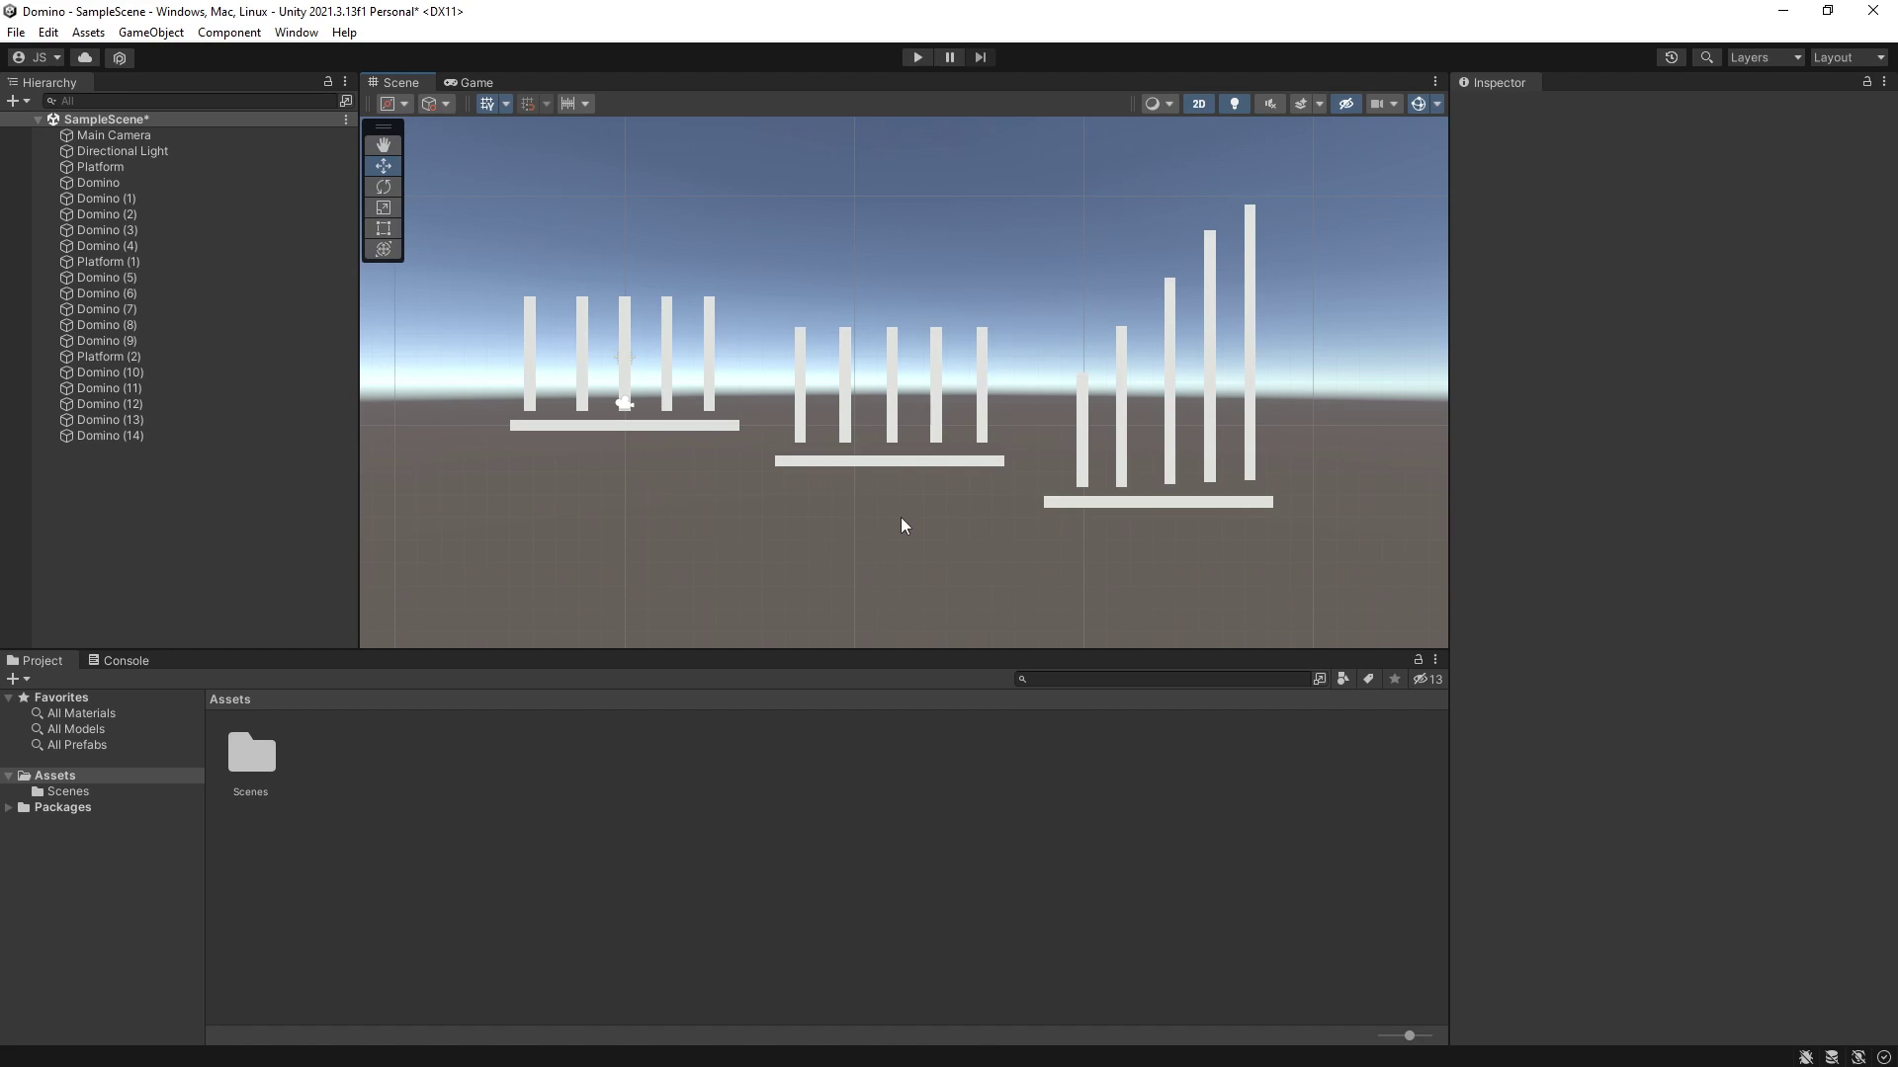
Step: Select Domino (4), the leftmost domino on the first platform
{"action": "left_click", "coordinate": [530, 366]}
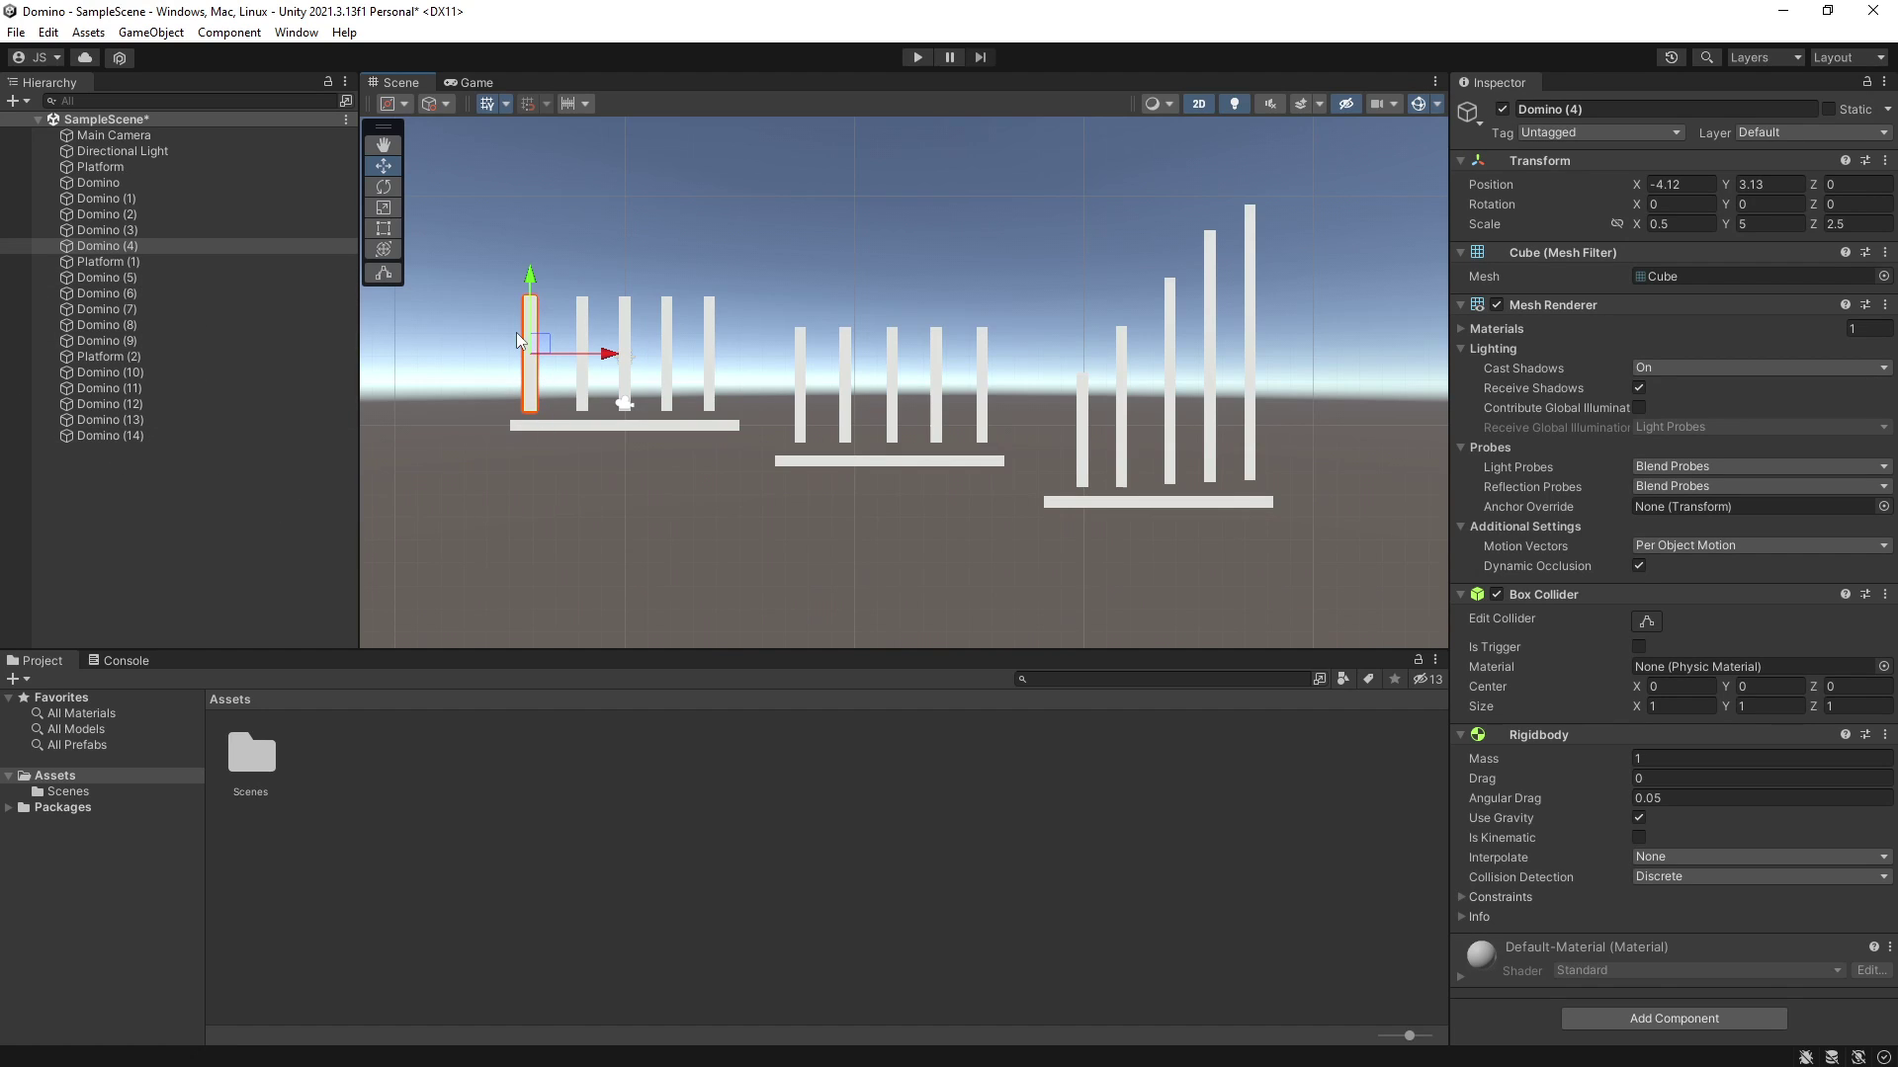
{"action": "left_click", "coordinate": [384, 185]}
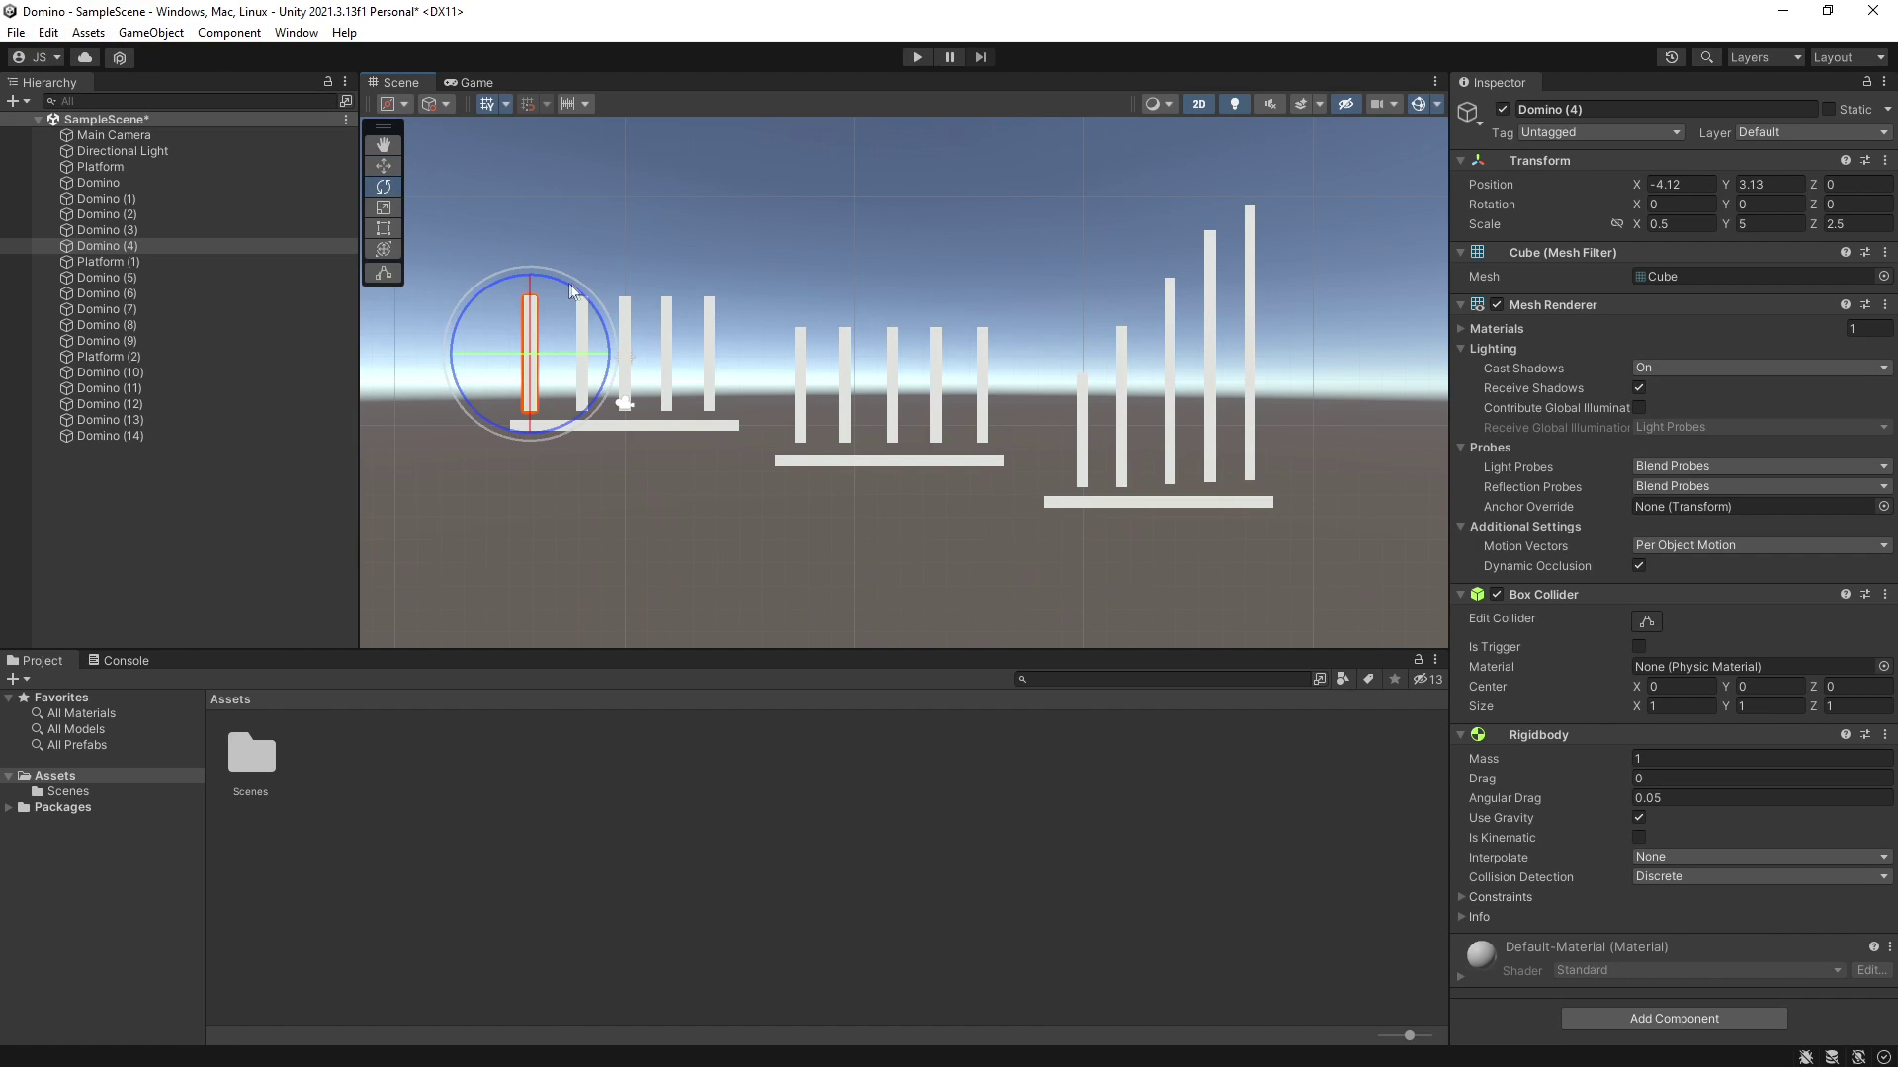
Step: Tilt Domino (4) to a Z rotation of about -15 toward its neighbours
{"action": "left_click_drag", "start_coordinate": [607, 341], "coordinate": [597, 306]}
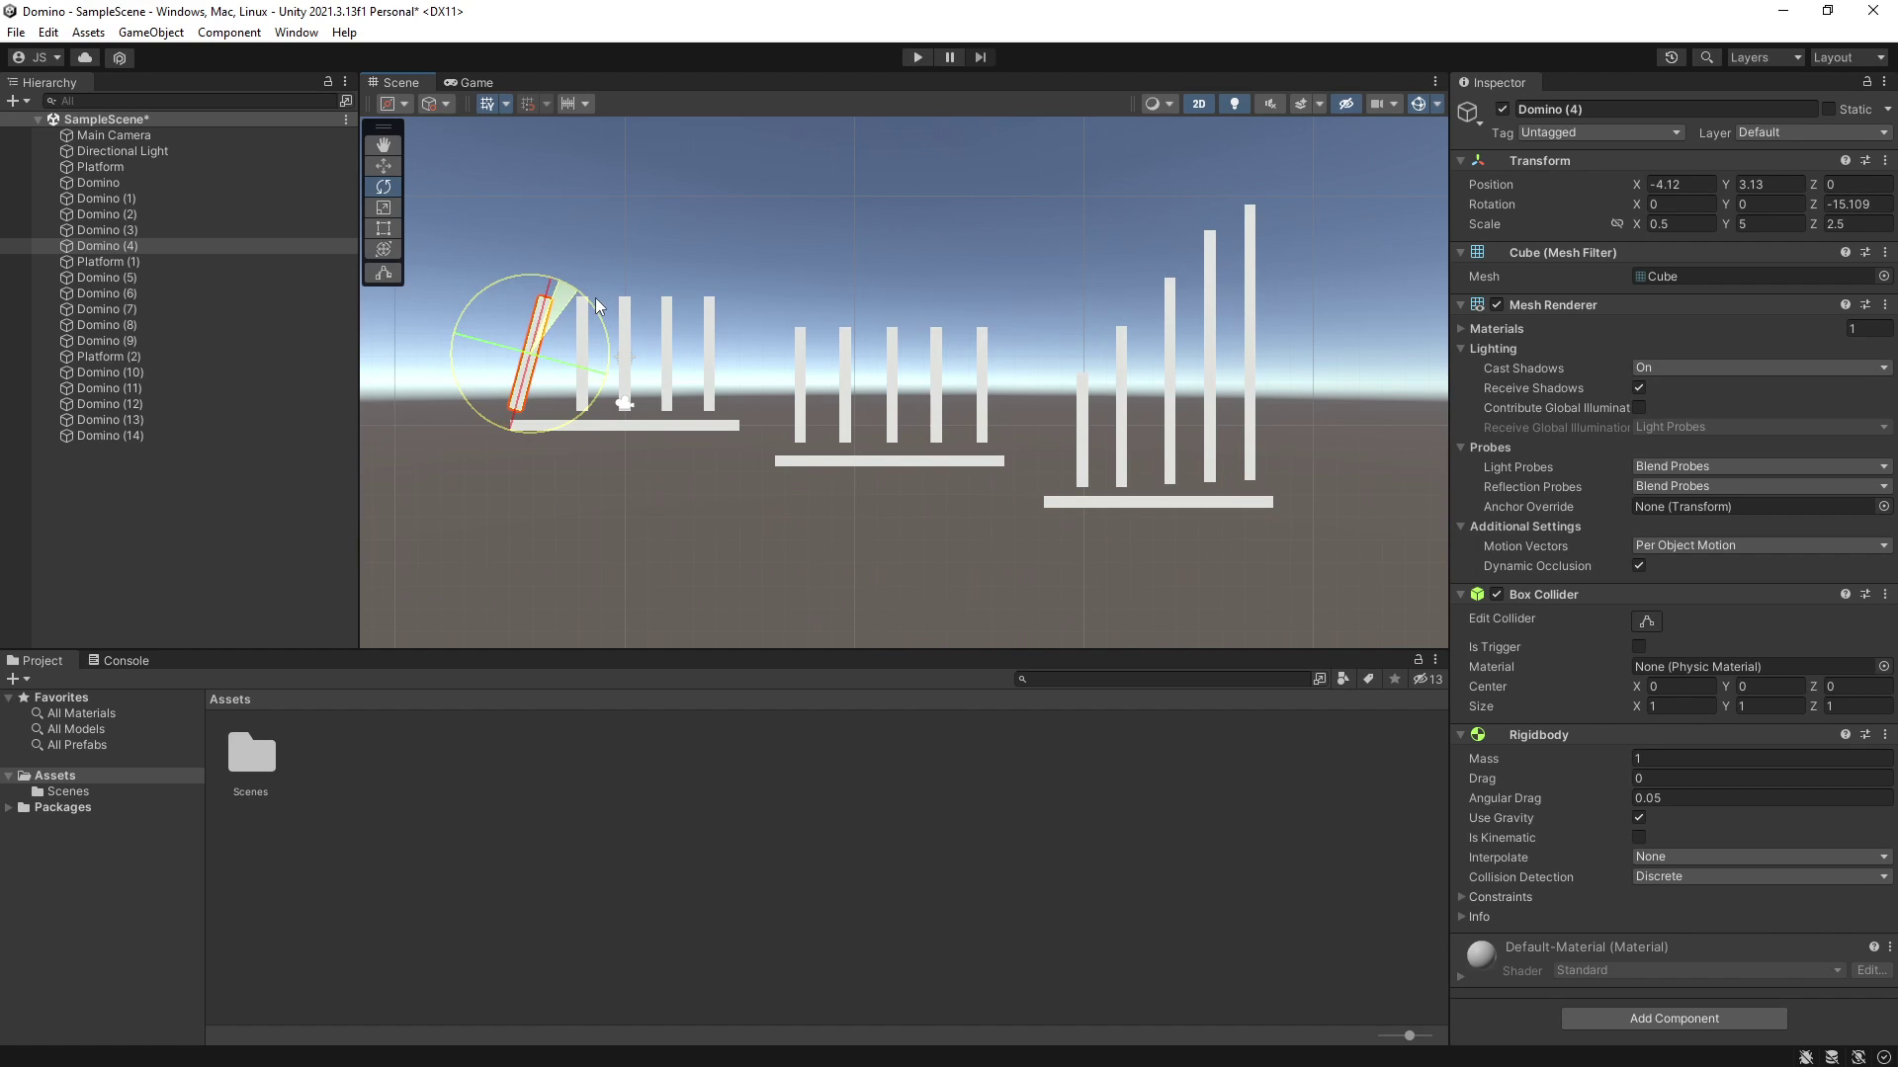
{"action": "left_click_drag", "start_coordinate": [597, 305], "coordinate": [597, 305]}
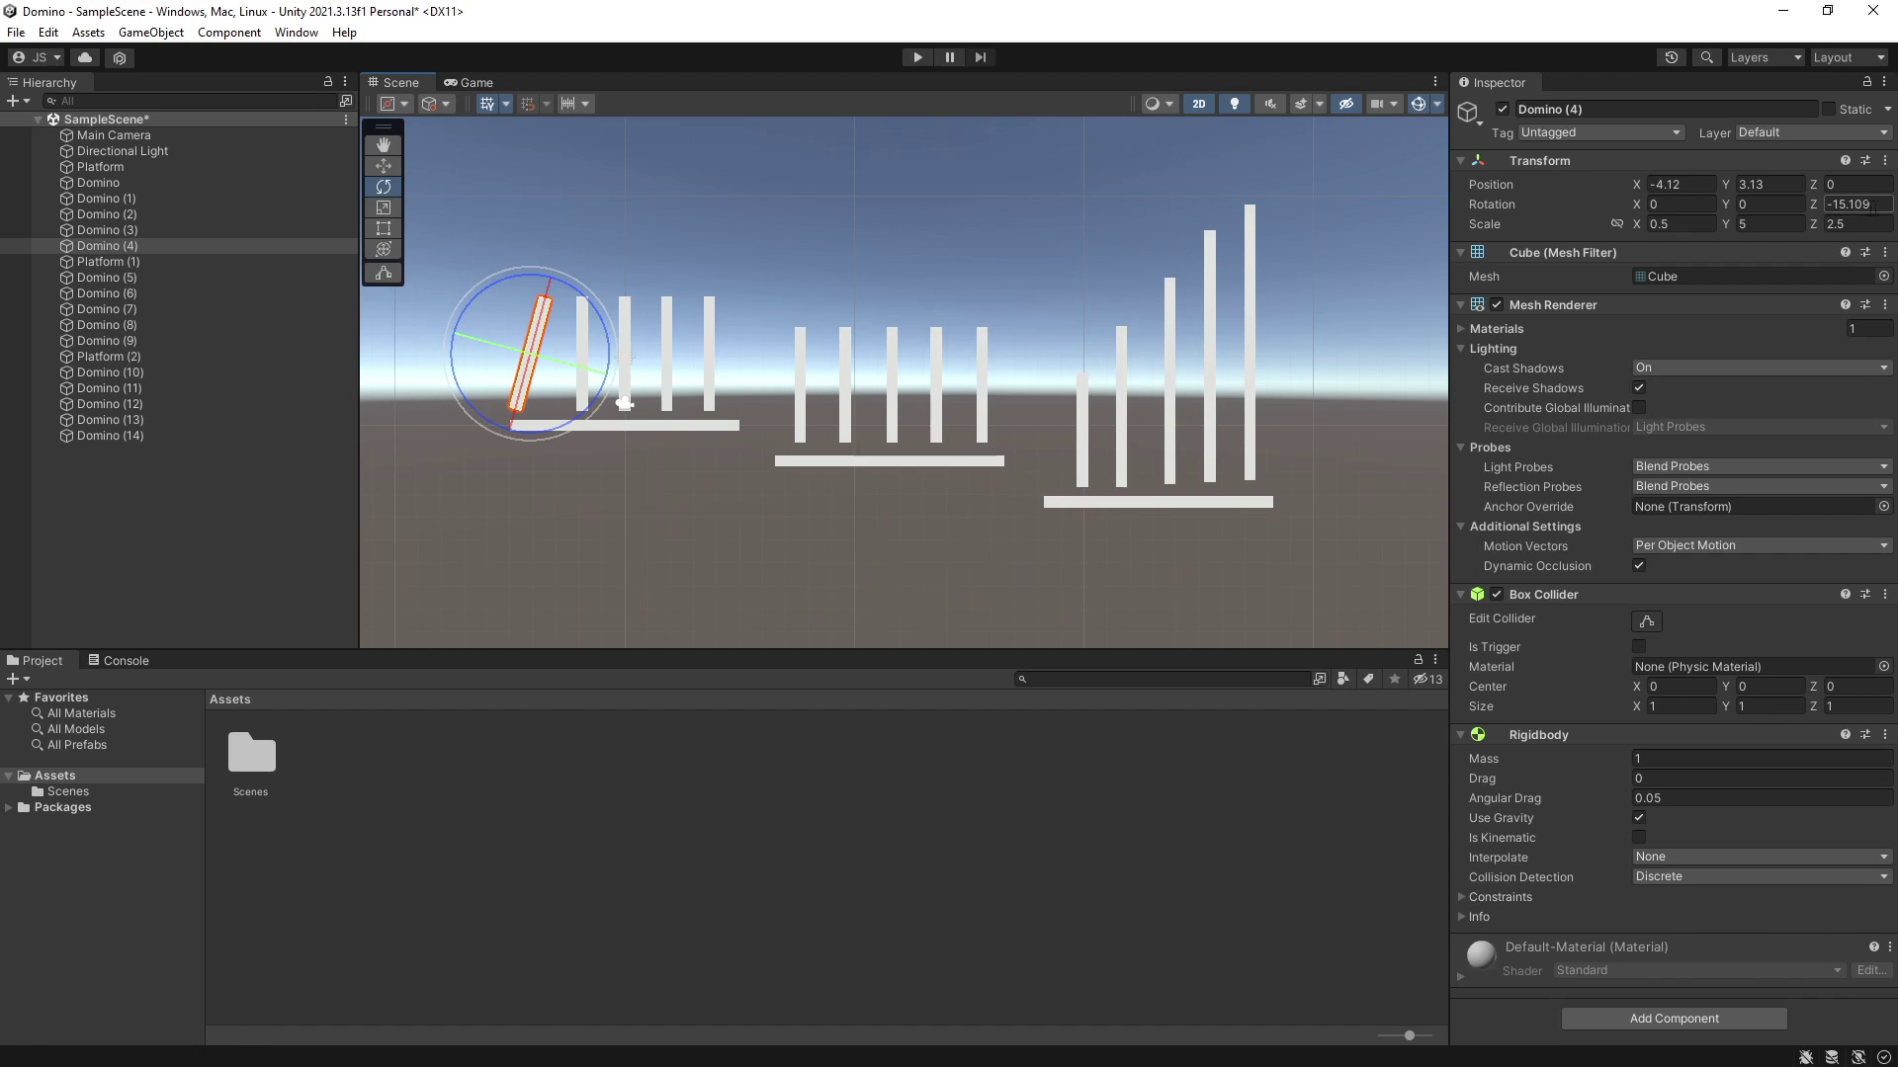
{"action": "left_click", "coordinate": [916, 57]}
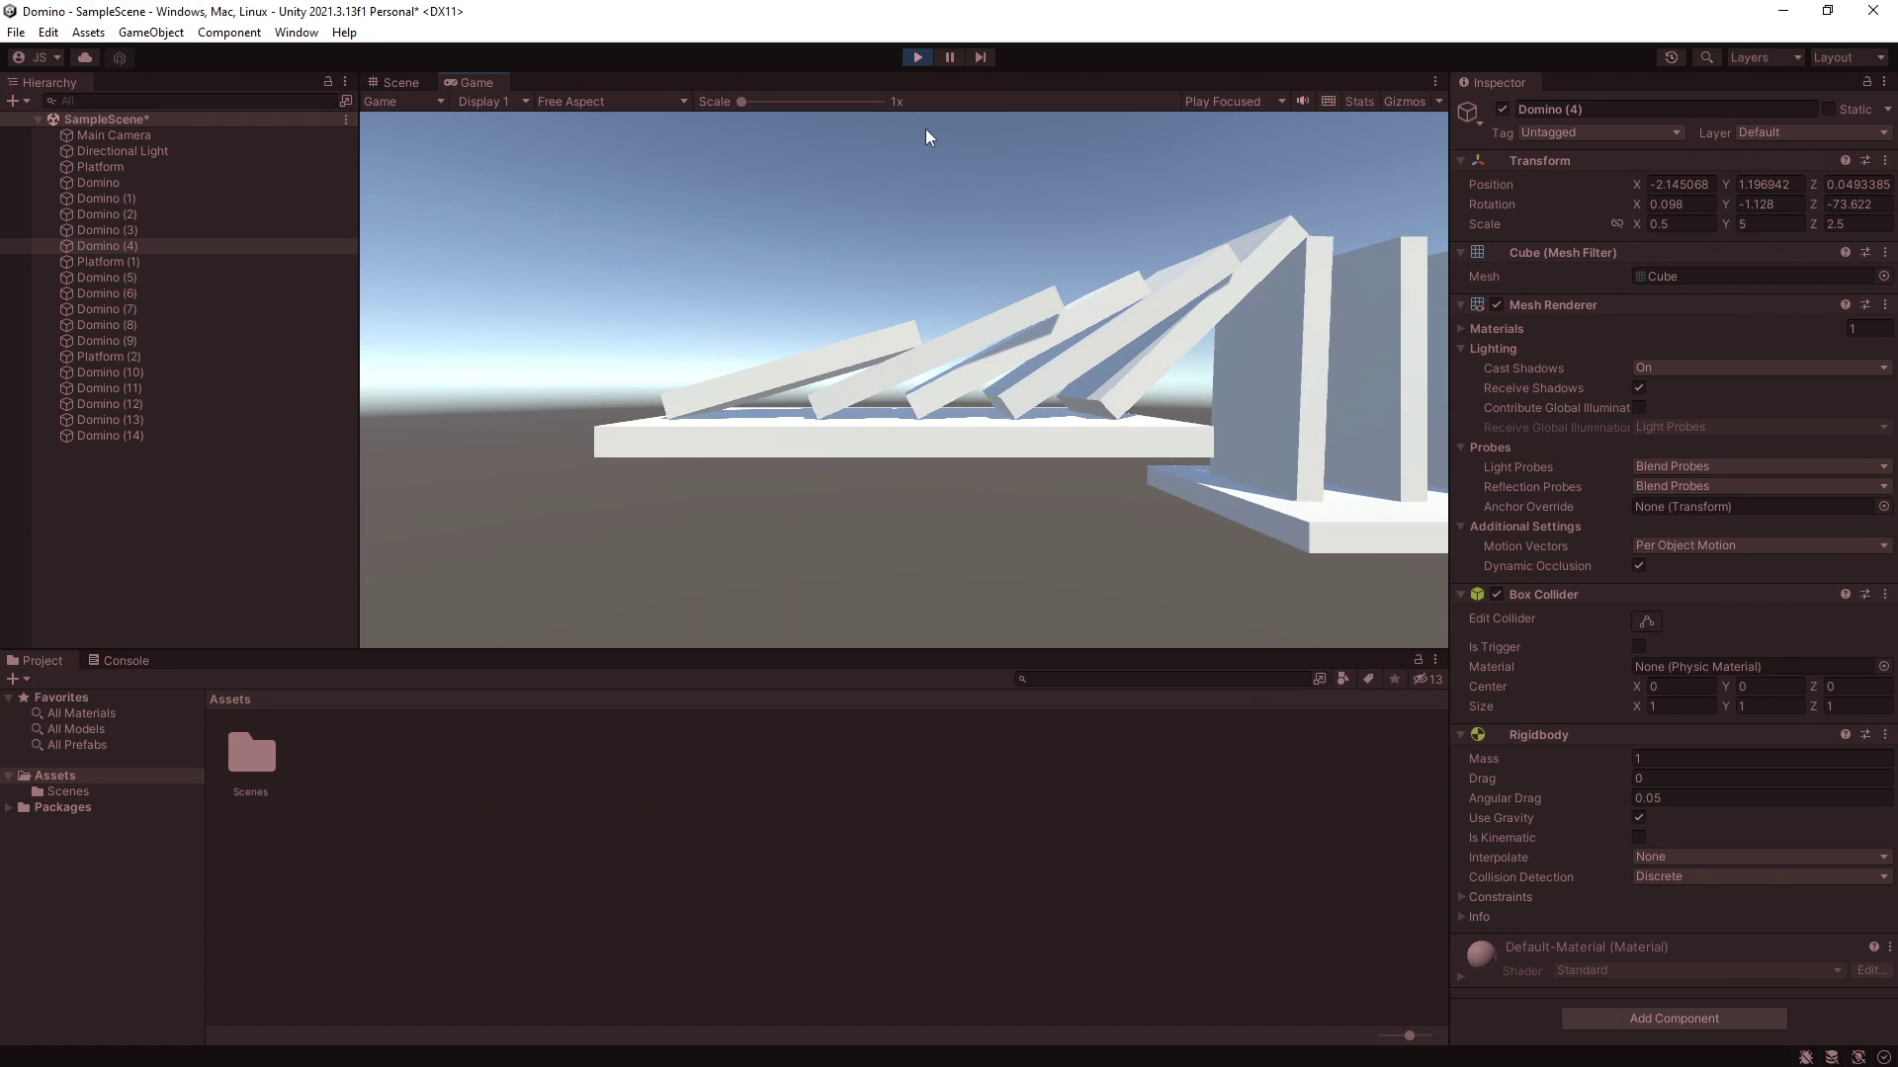
{"action": "left_click", "coordinate": [922, 59]}
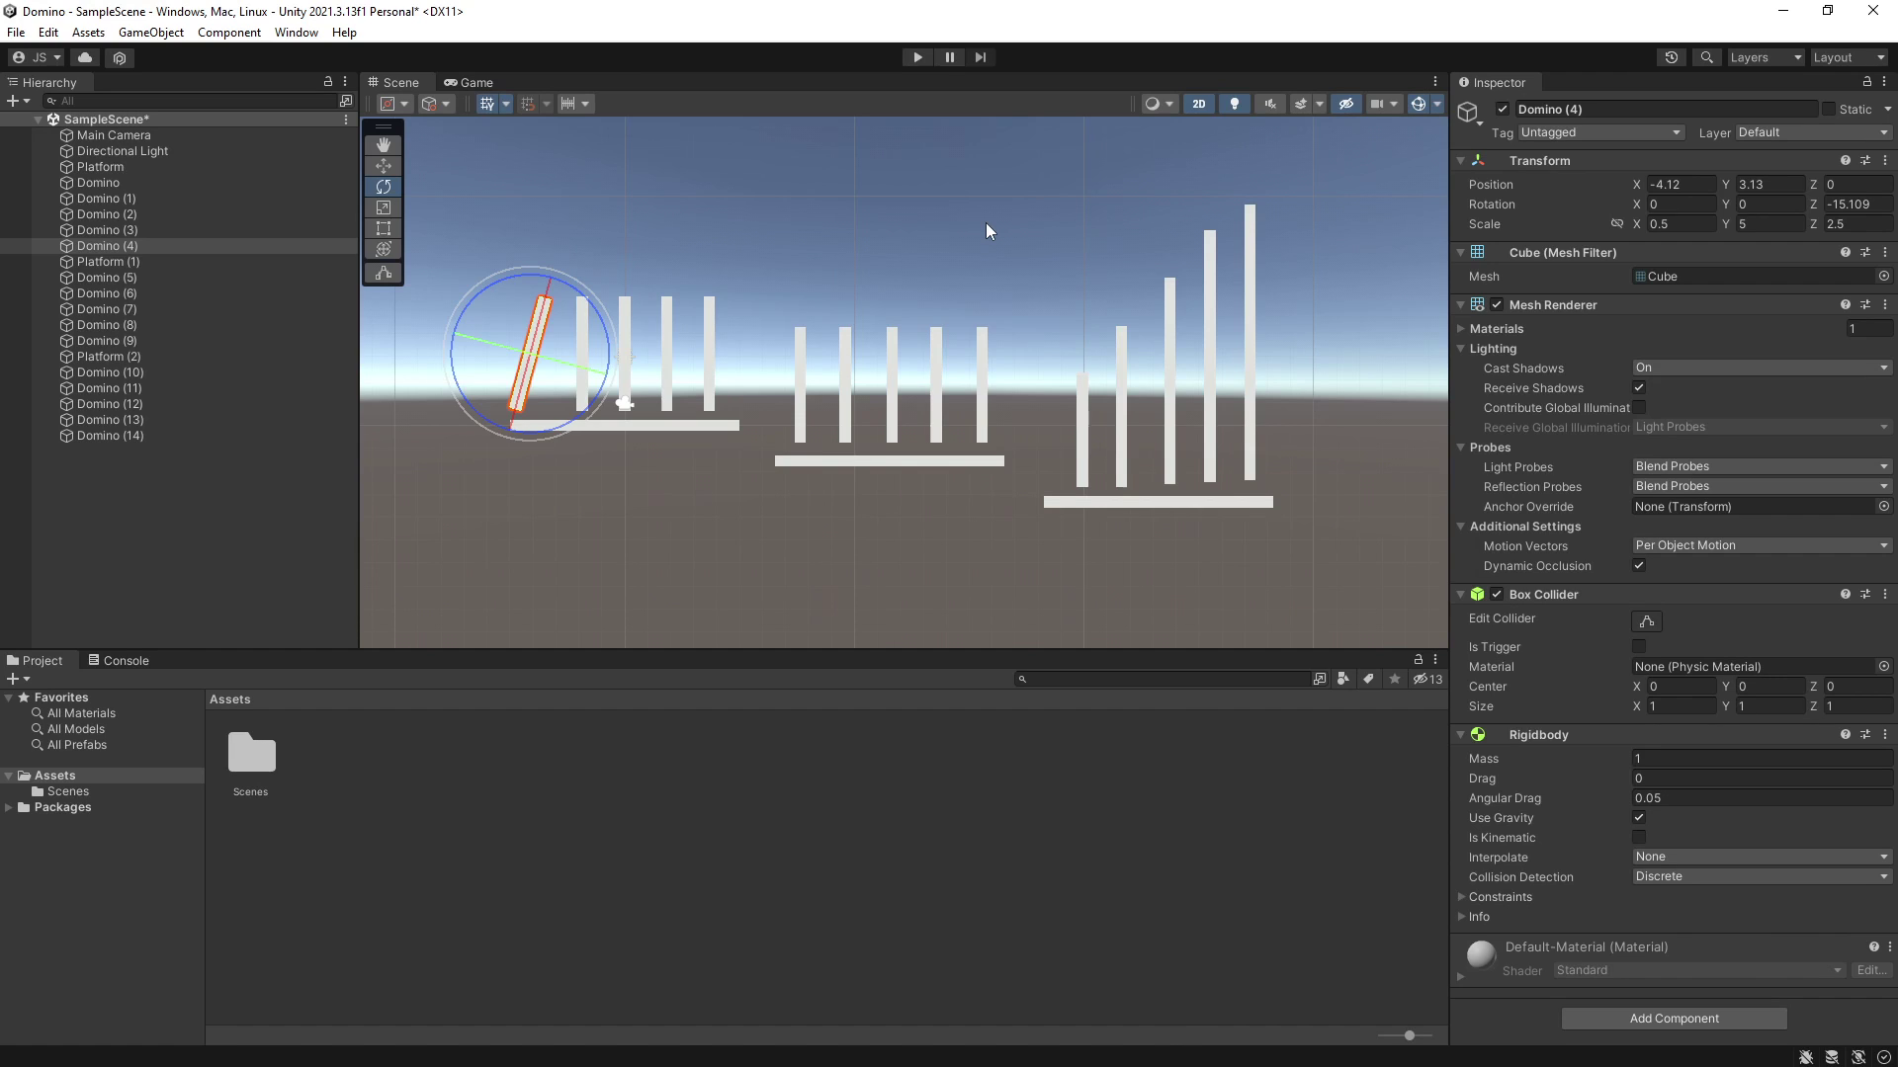
Step: Align the Main Camera with the scene view, then test the scene in Play mode
{"action": "left_click", "coordinate": [143, 135]}
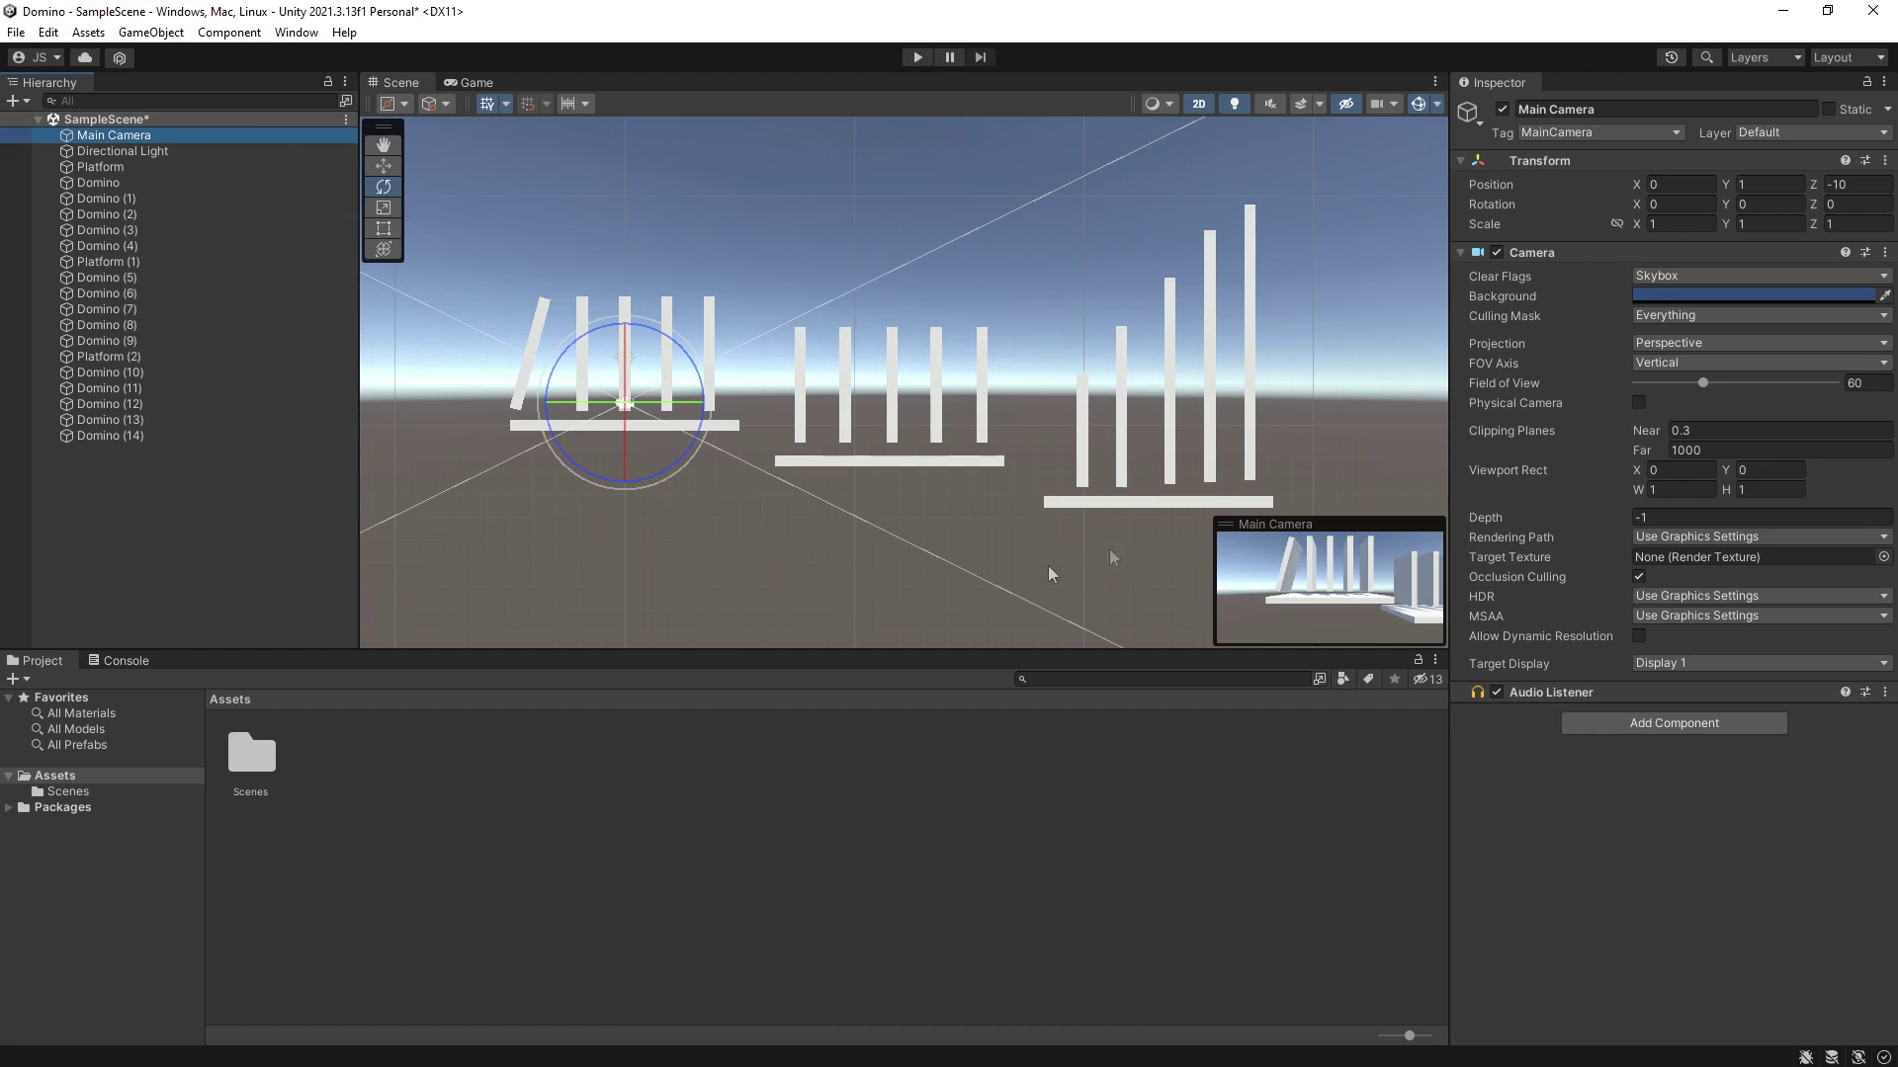
{"action": "left_click", "coordinate": [172, 34]}
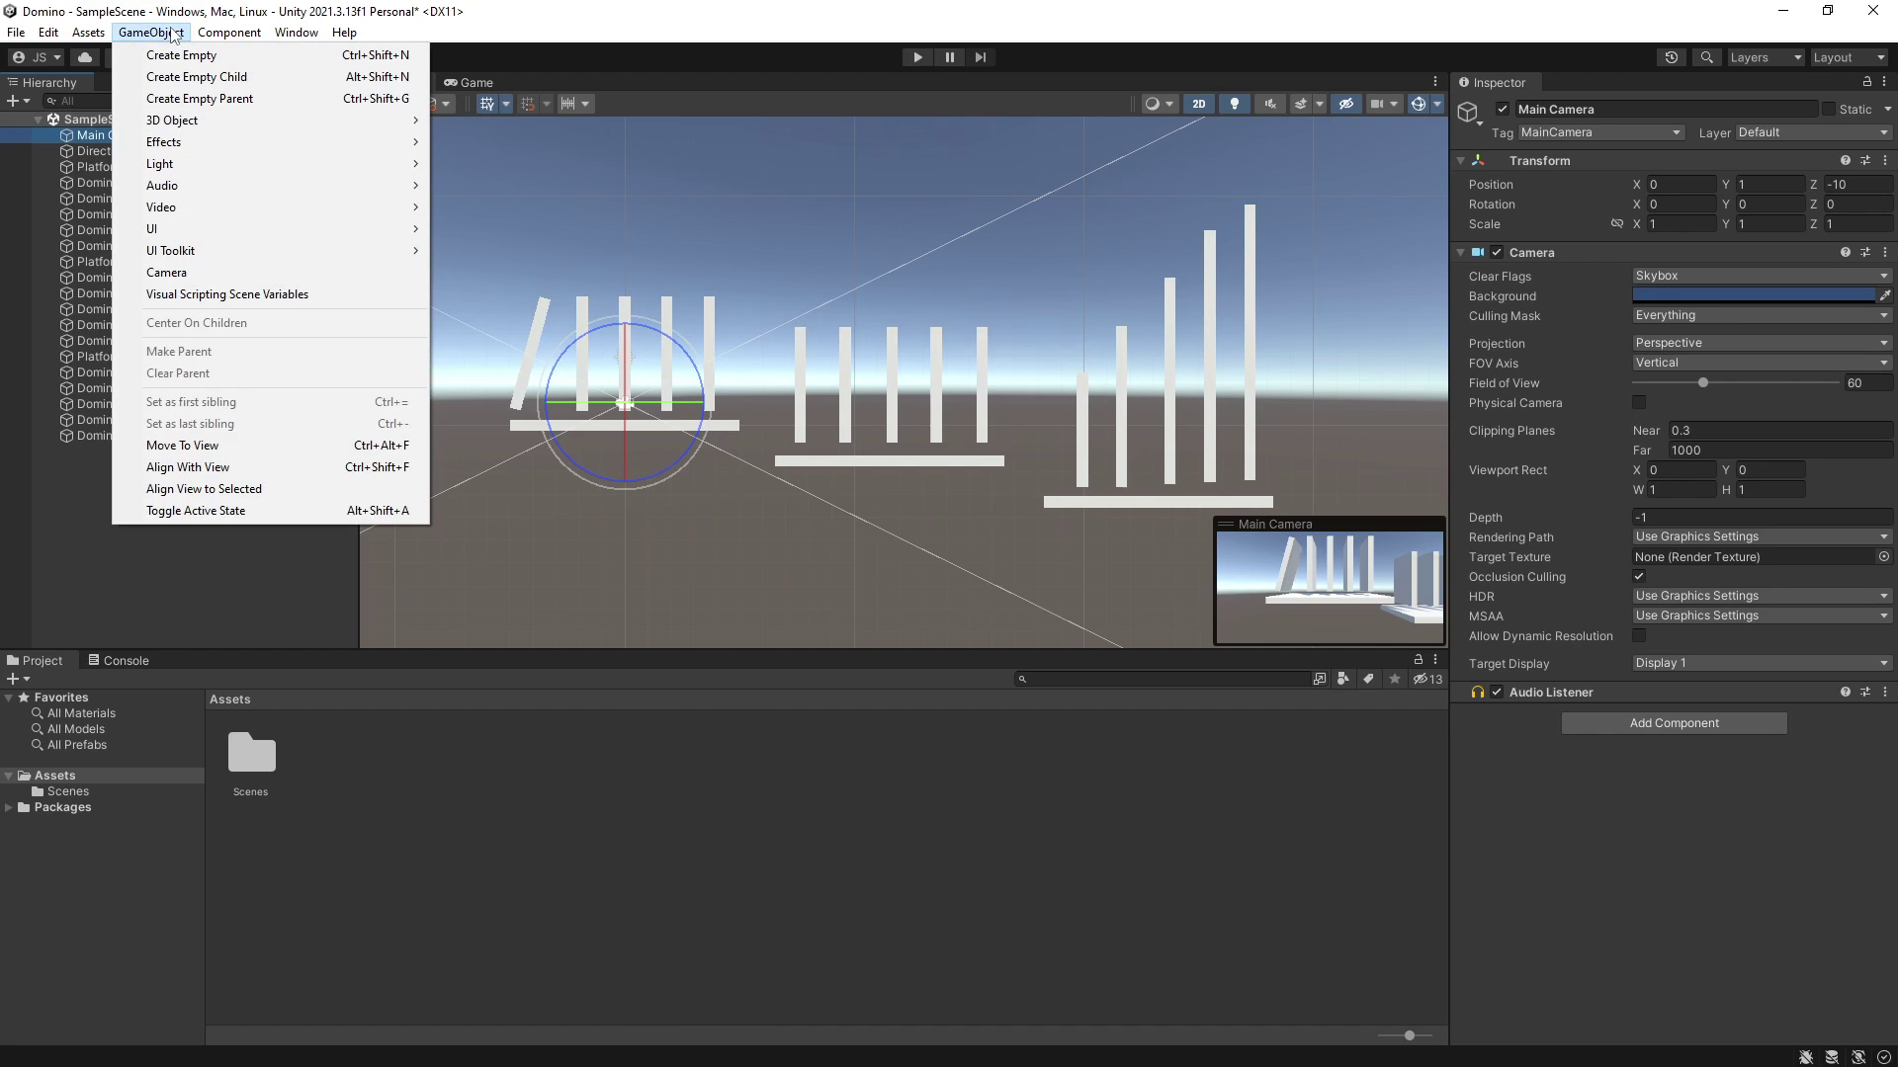
{"action": "left_click", "coordinate": [274, 465]}
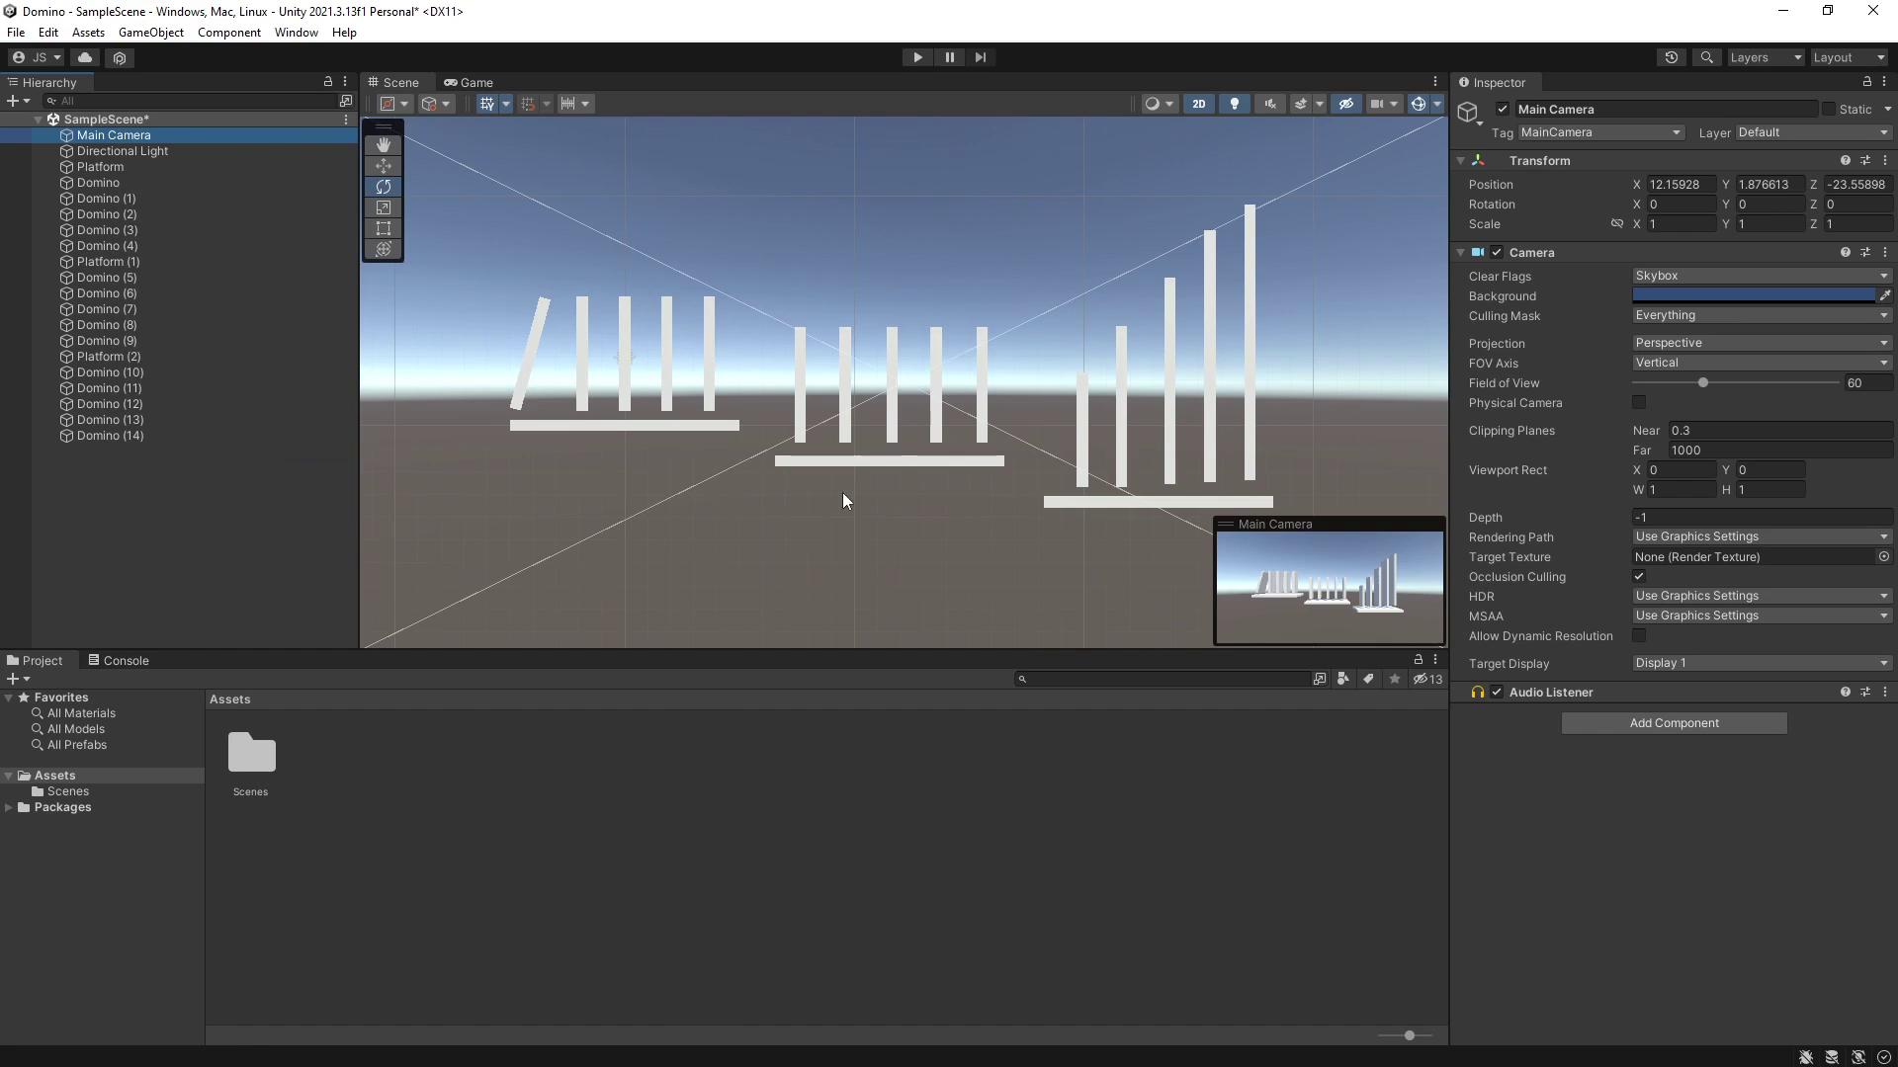
{"action": "left_click", "coordinate": [918, 59]}
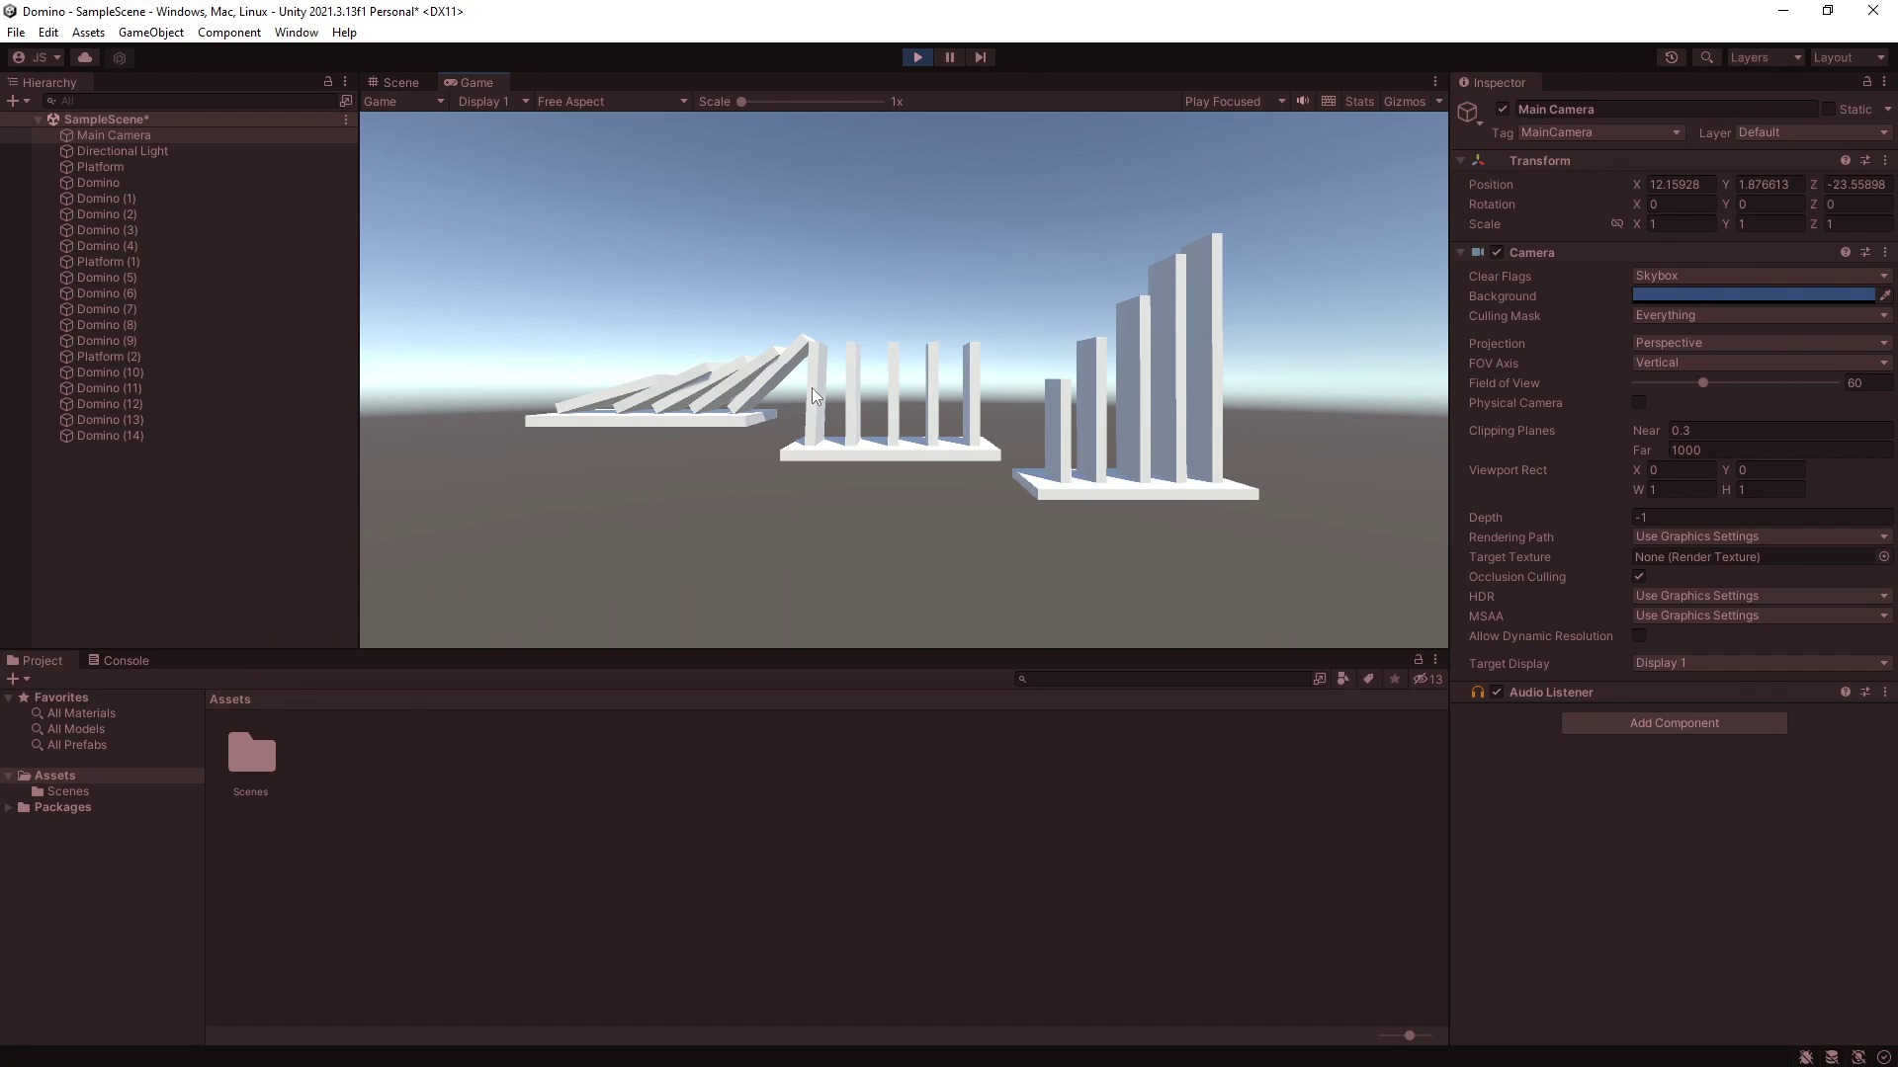
{"action": "left_click", "coordinate": [917, 56]}
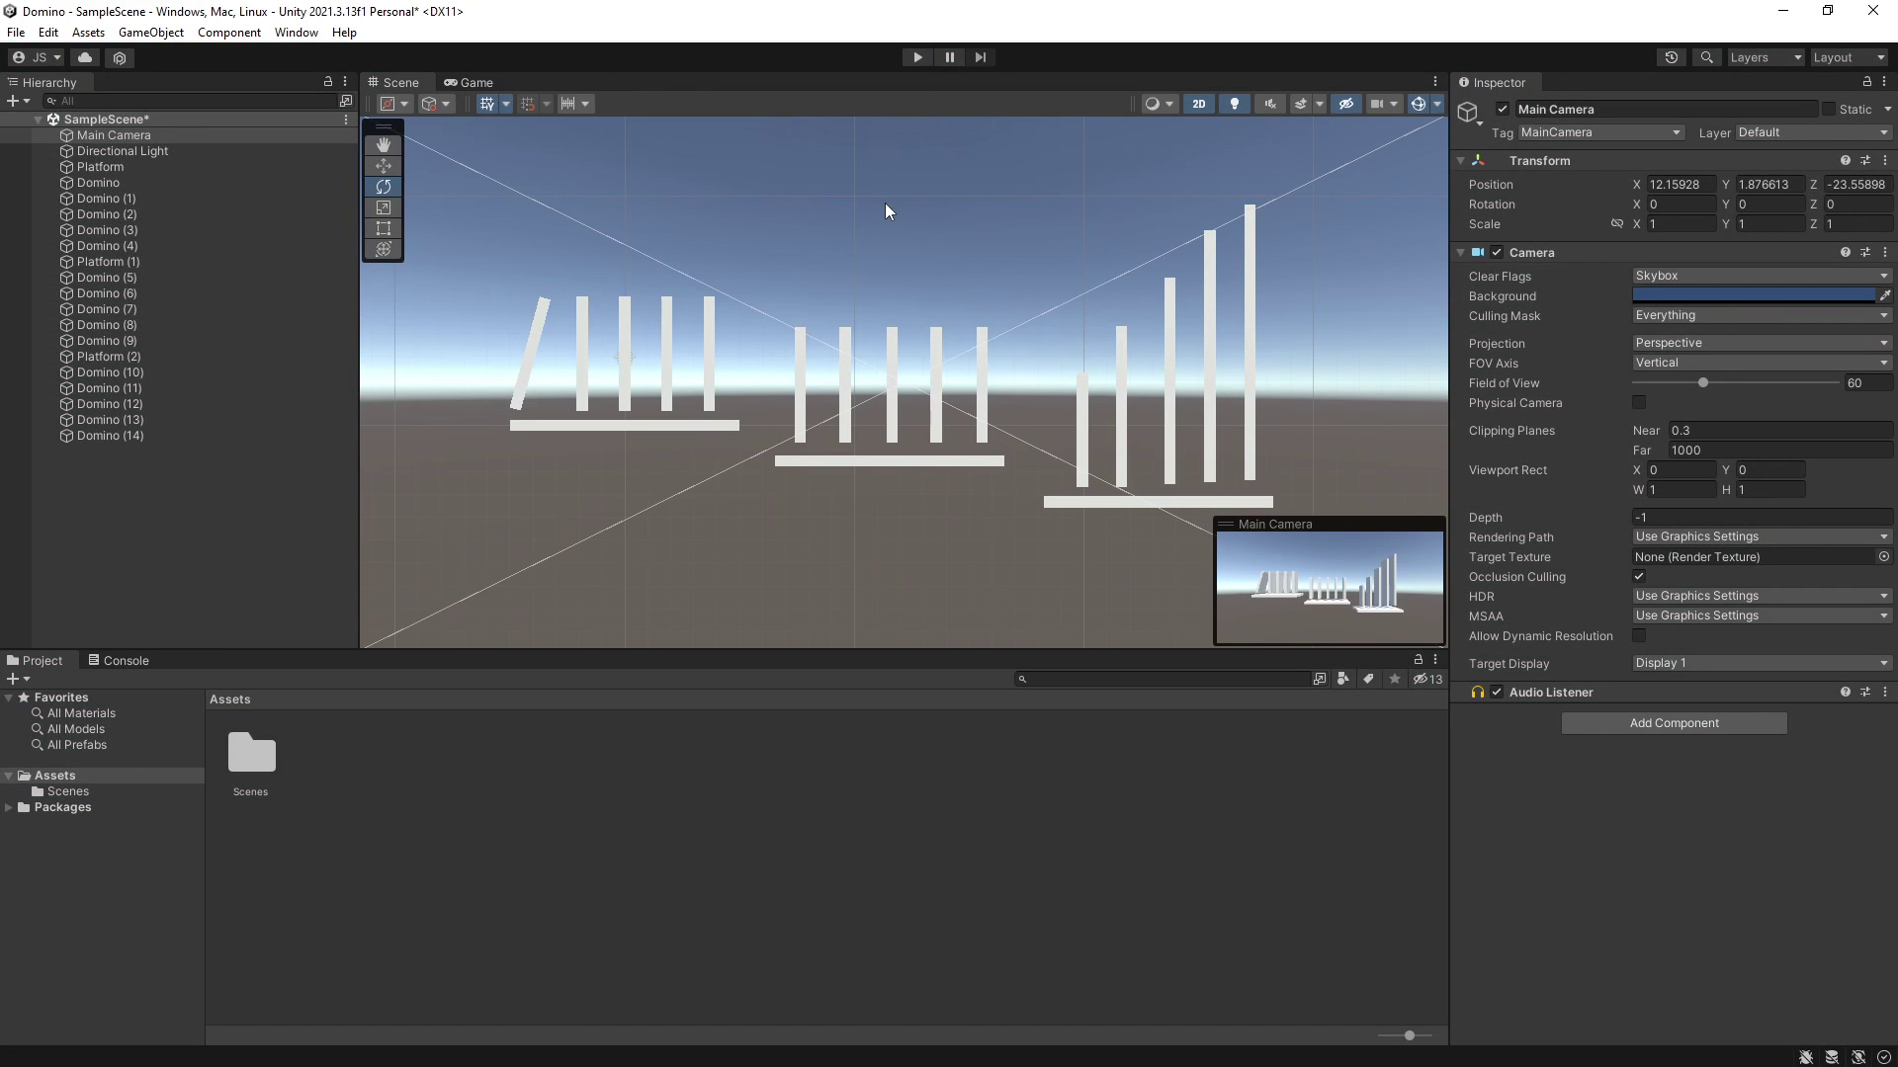
Step: Raise Domino (5) to Scale Y 5.5, move it to X 8.16, and play the scene
{"action": "left_click", "coordinate": [802, 397]}
{"action": "left_click", "coordinate": [1770, 224]}
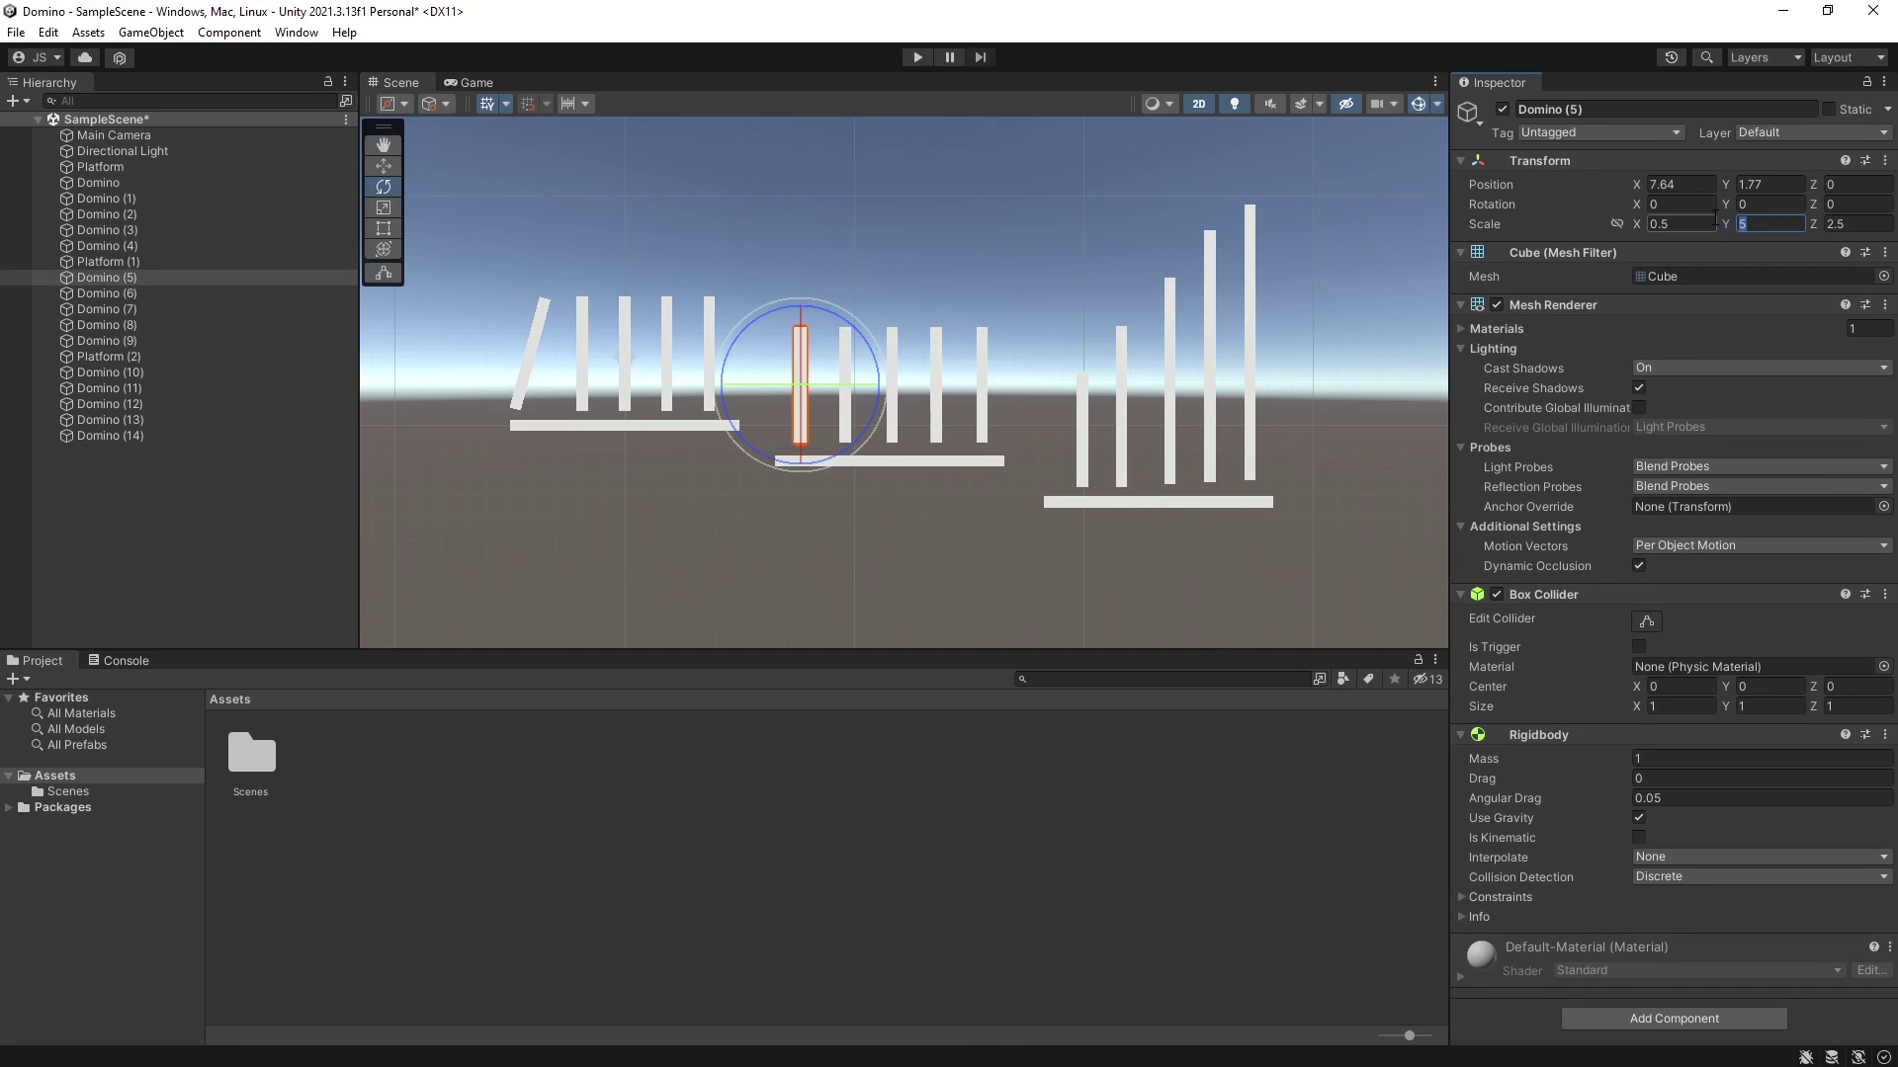
{"action": "type", "text": ".5"}
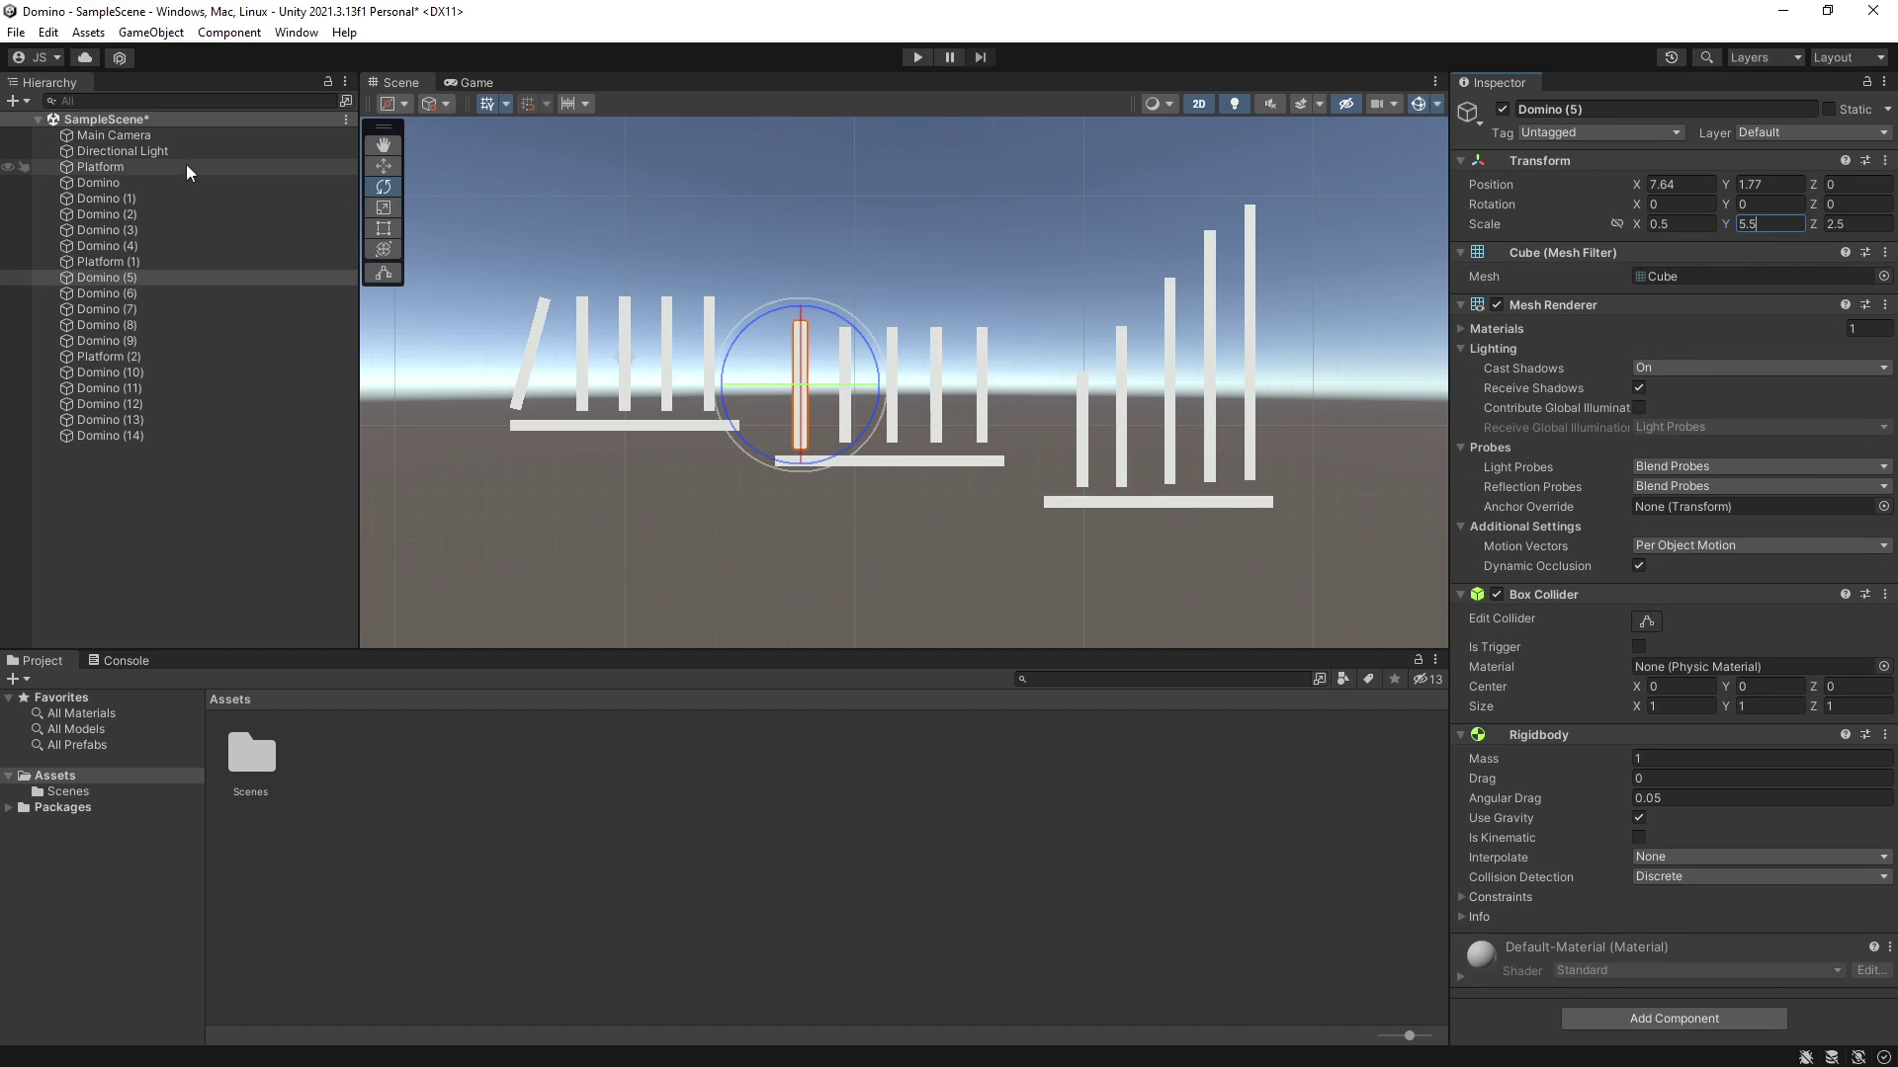
{"action": "left_click", "coordinate": [383, 165]}
{"action": "left_click_drag", "start_coordinate": [818, 375], "coordinate": [830, 368]}
{"action": "left_click", "coordinate": [915, 56]}
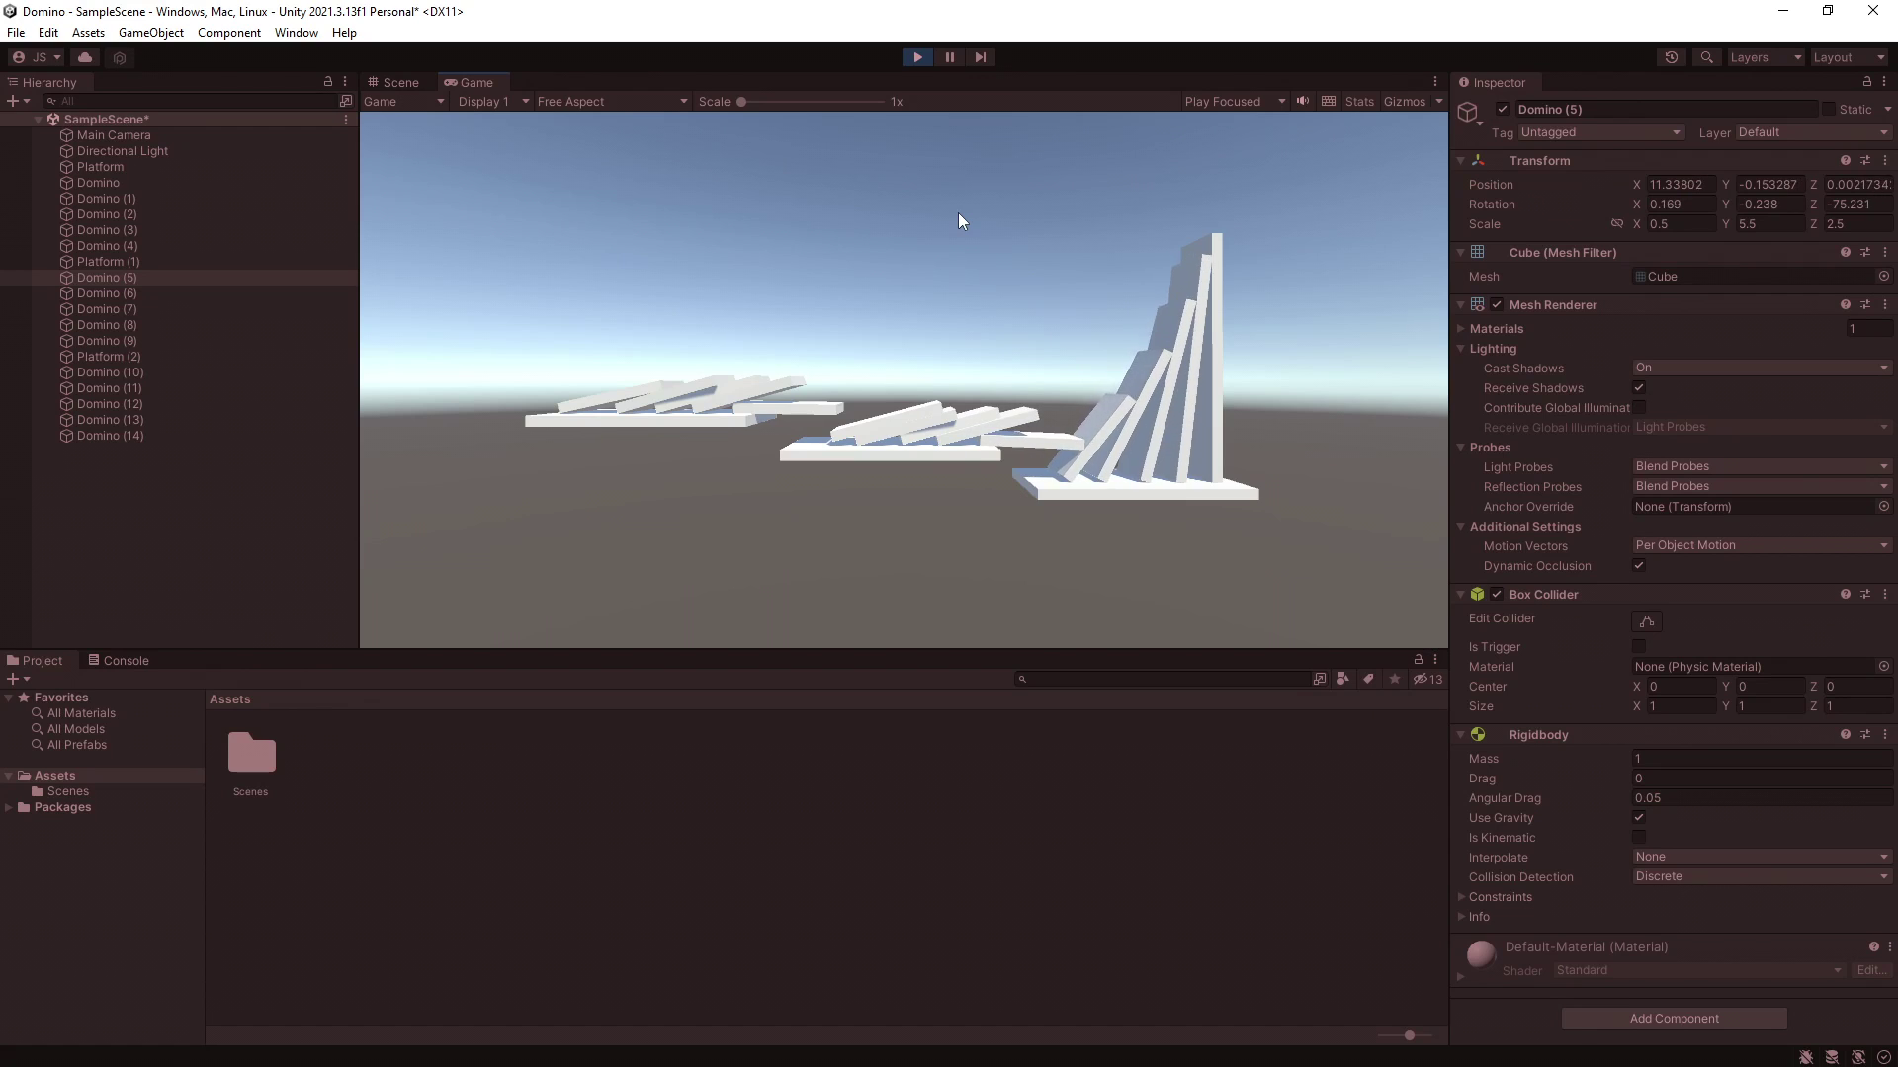
Step: Stop Play mode, rerun the chain reaction across all three platforms, then stop again
{"action": "left_click", "coordinate": [916, 56]}
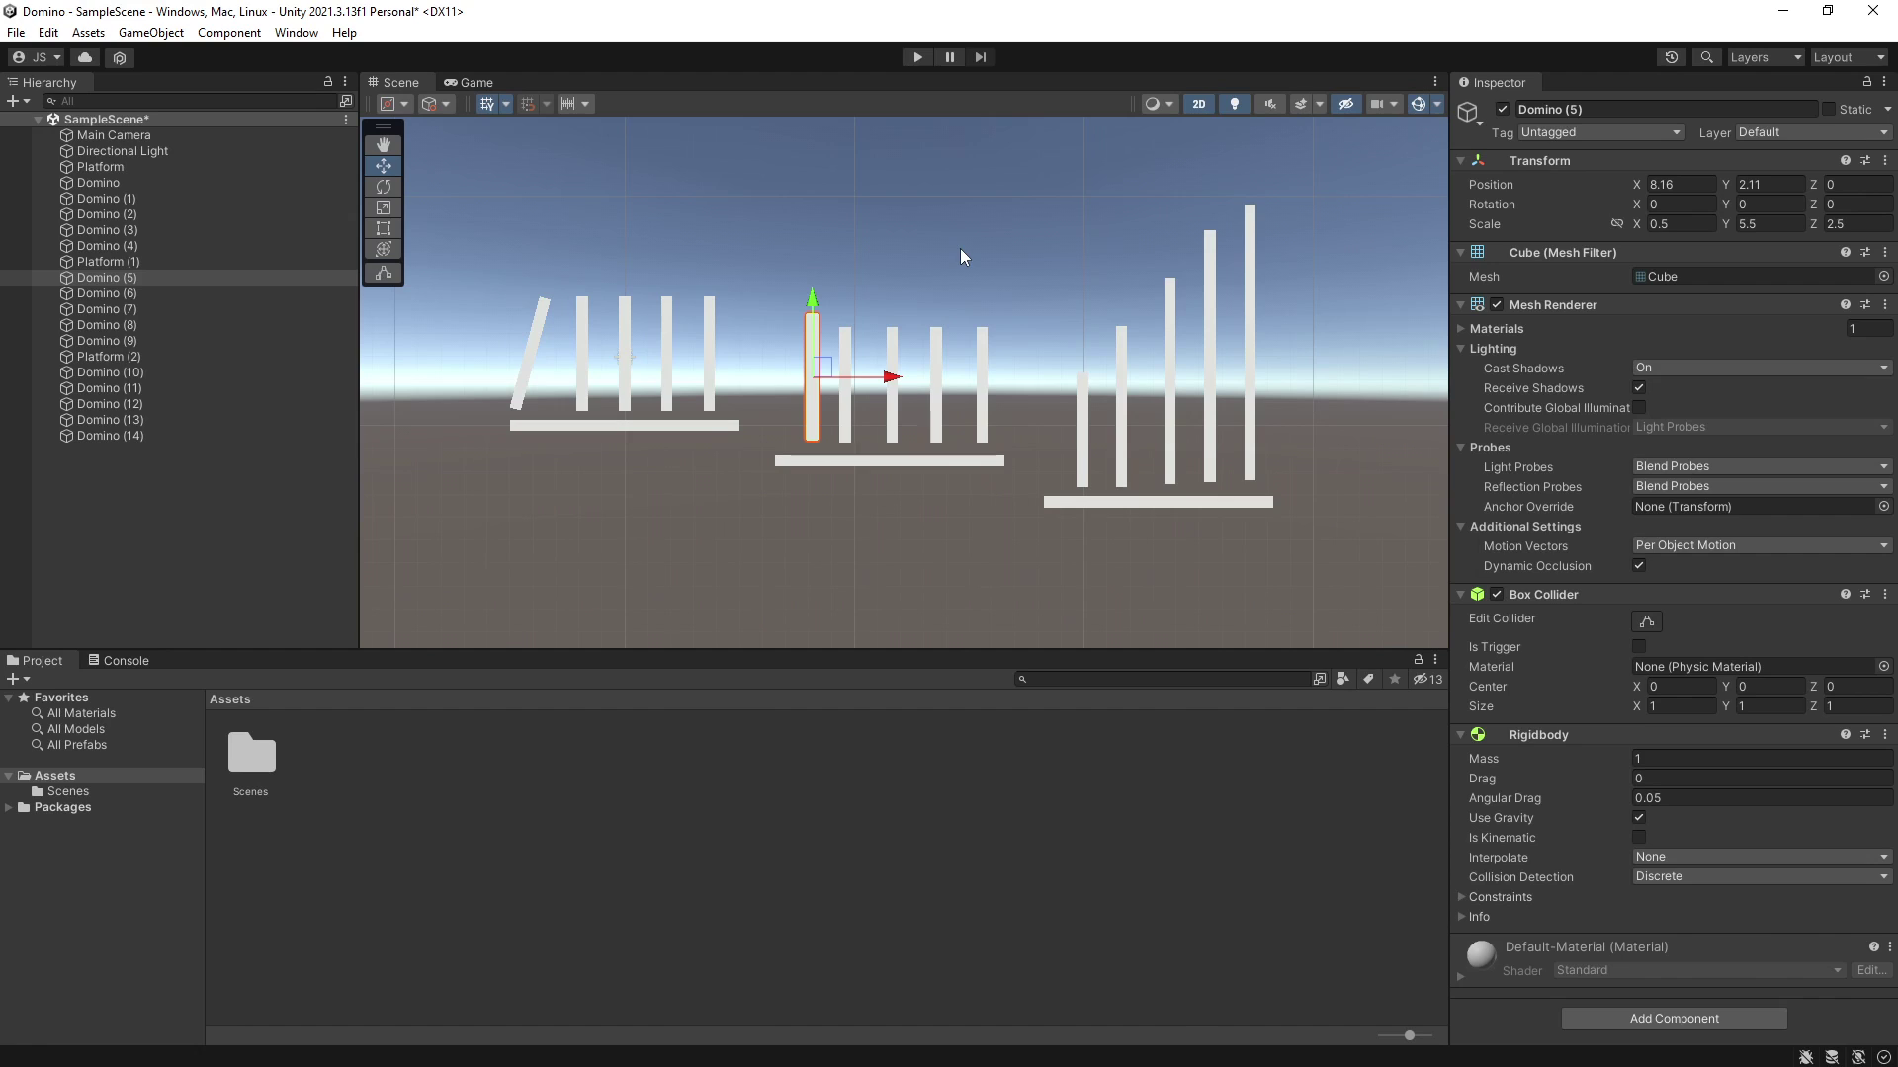
{"action": "left_click", "coordinate": [915, 56]}
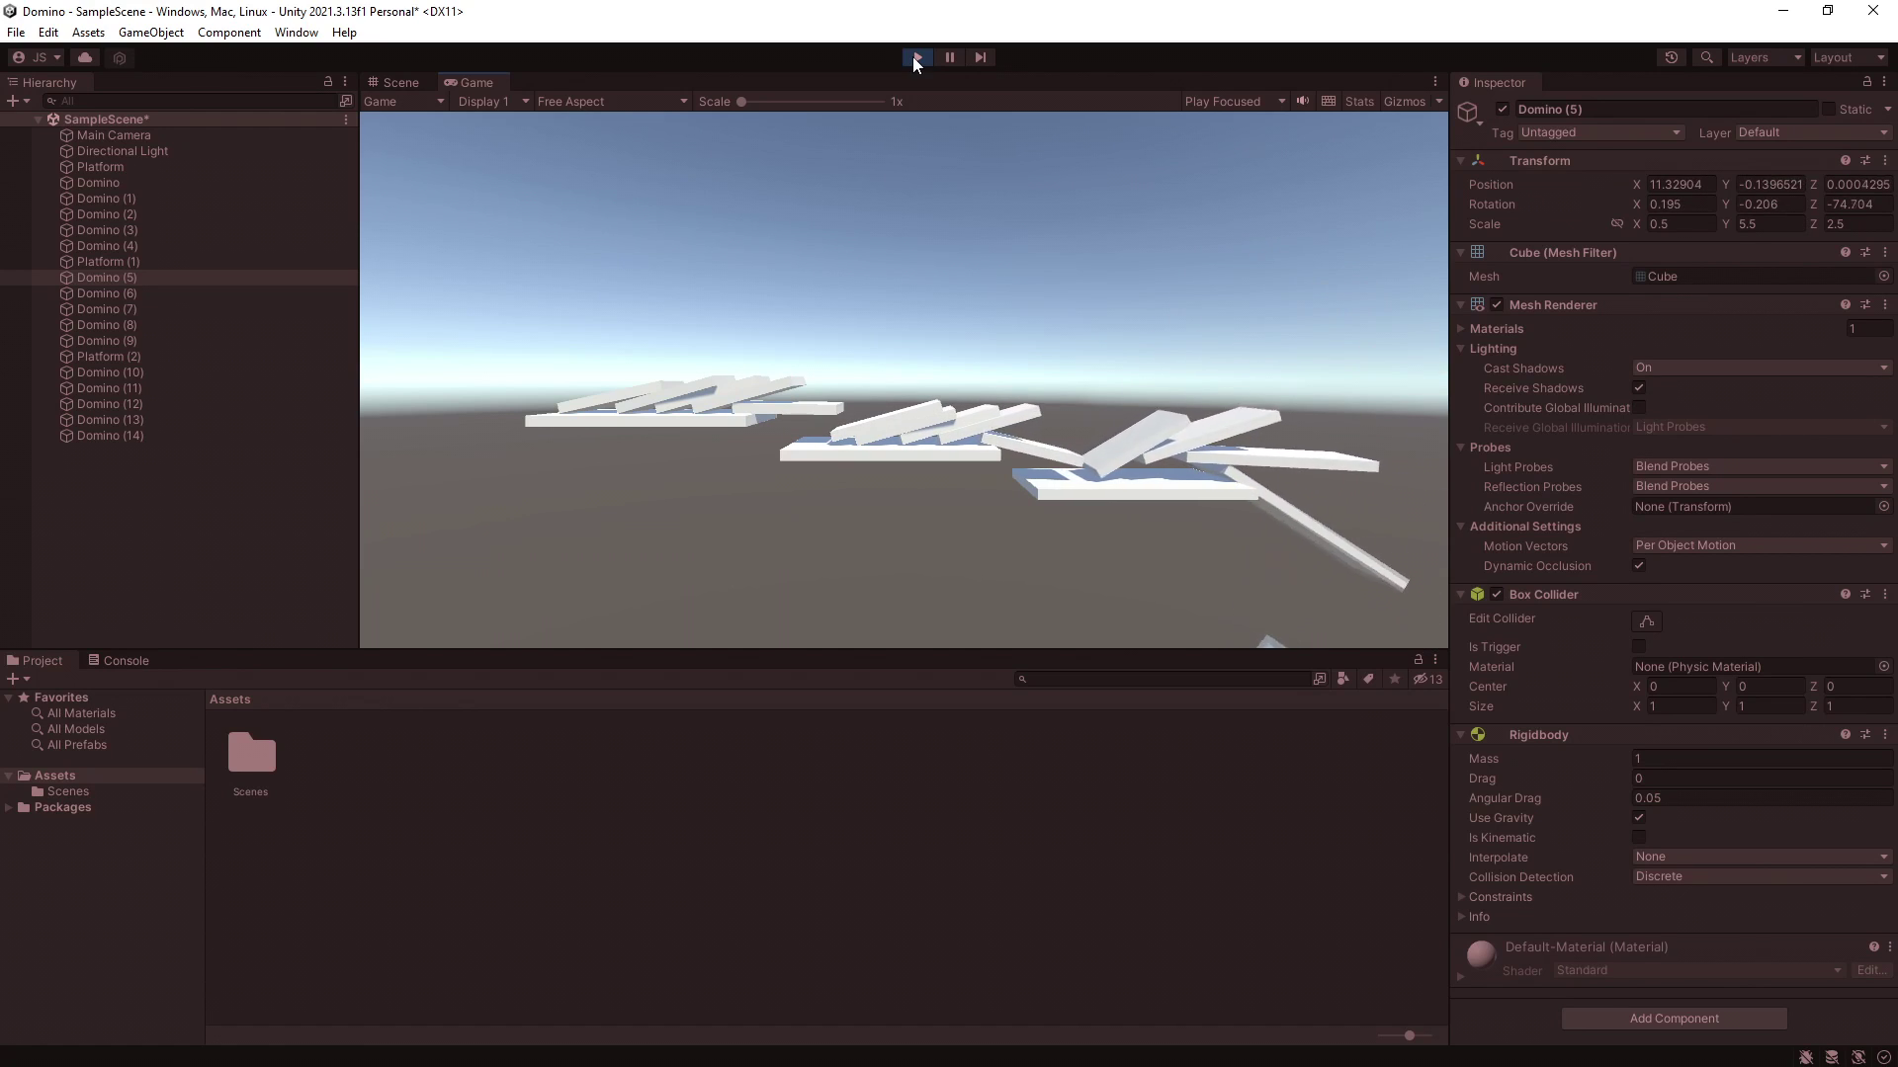
{"action": "left_click", "coordinate": [915, 57]}
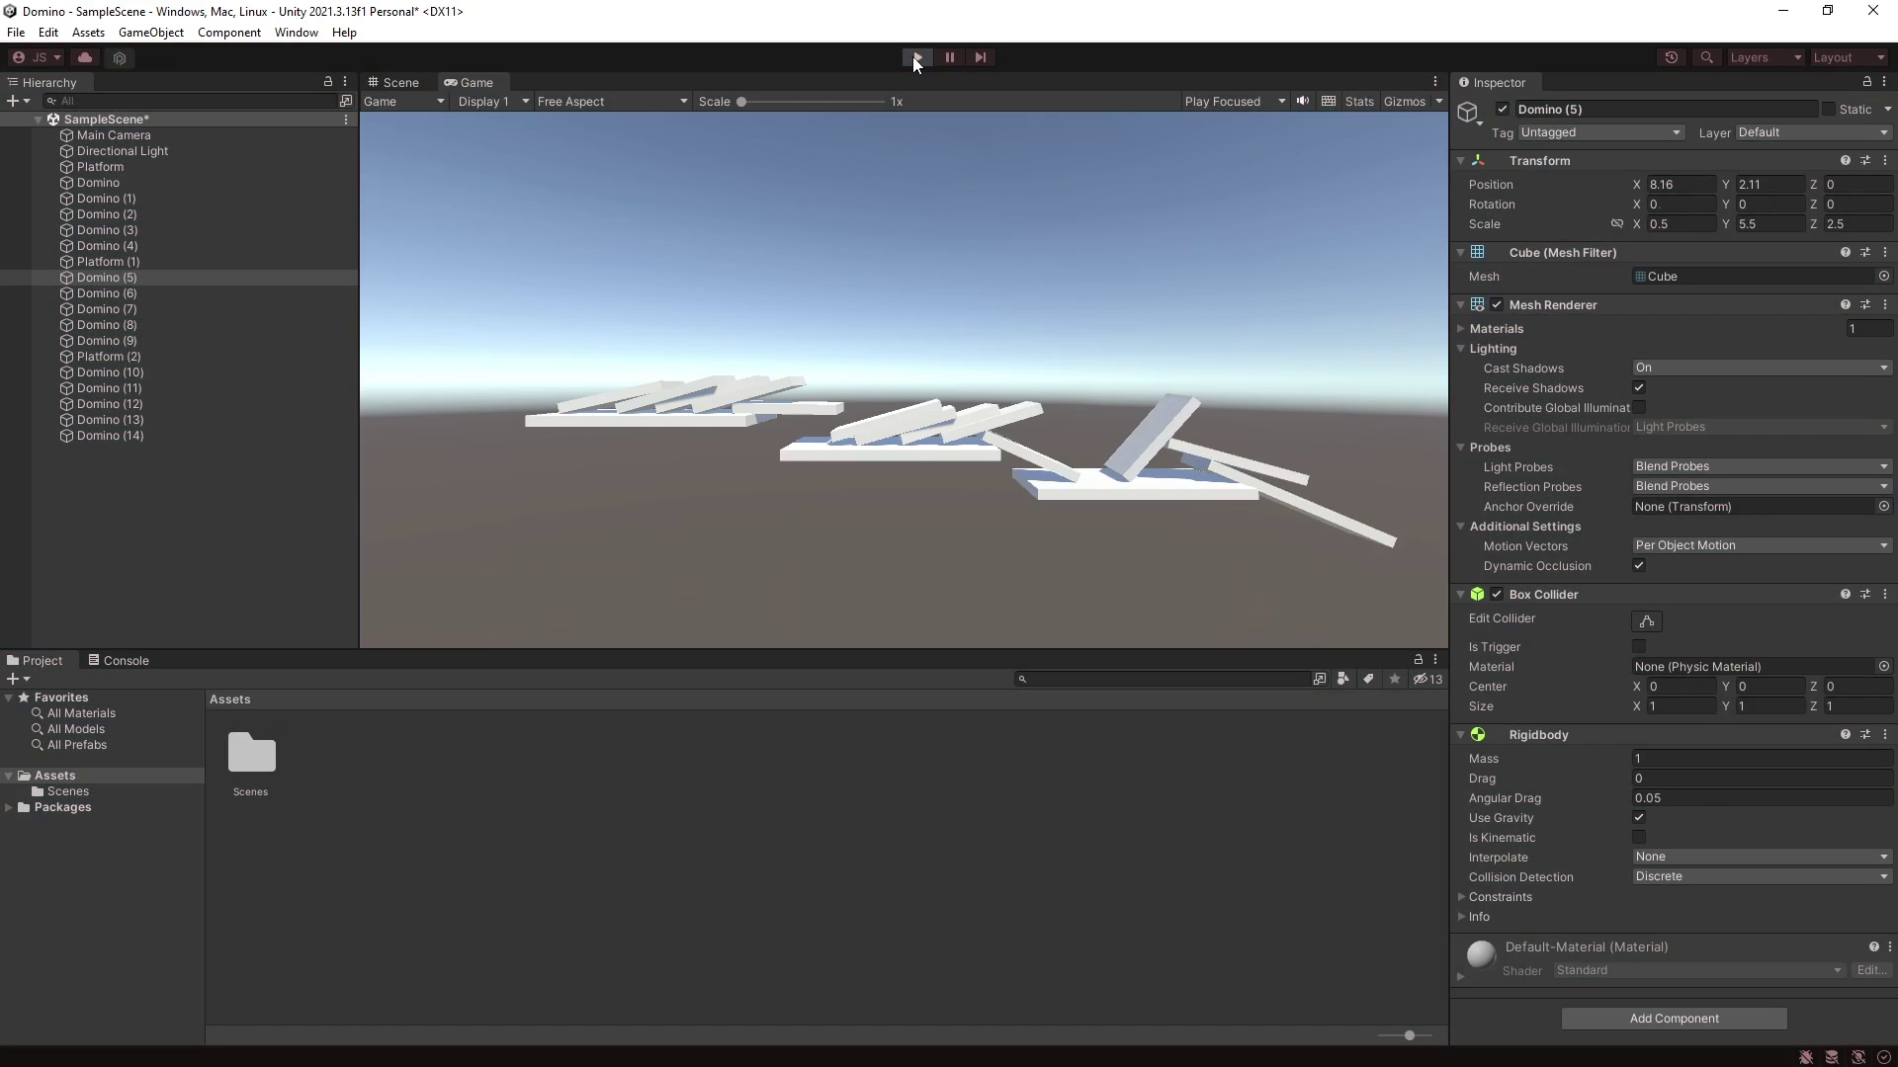